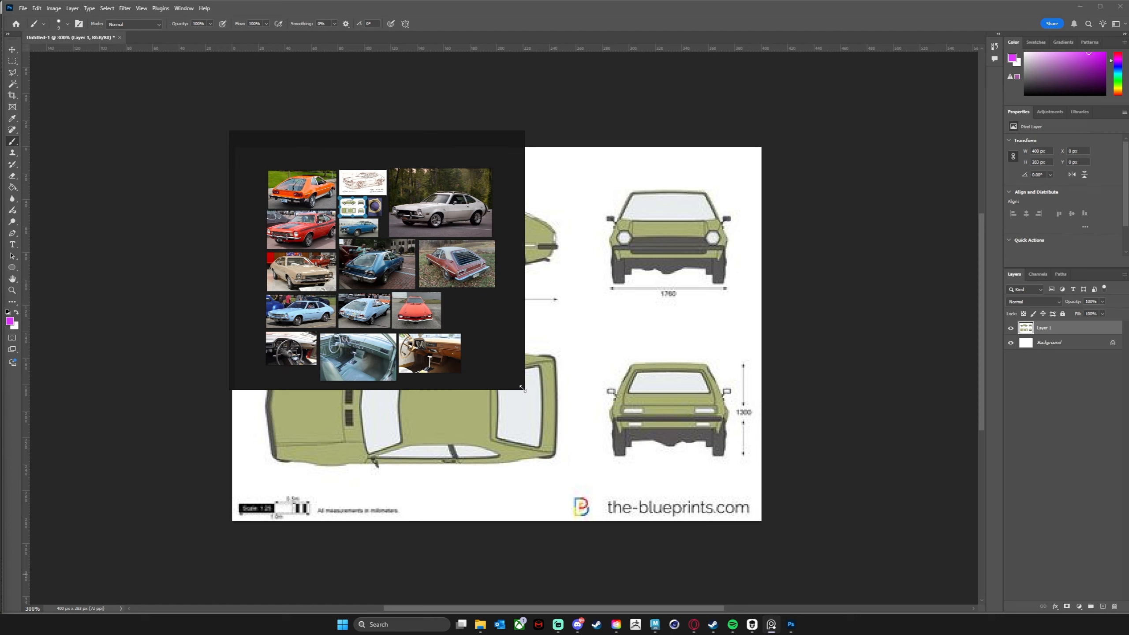
# - Enlarge the reference board window and examine the Pinto rear-view photos and the line sketch
pyautogui.moveTo(523, 387); pyautogui.dragTo(597, 453)
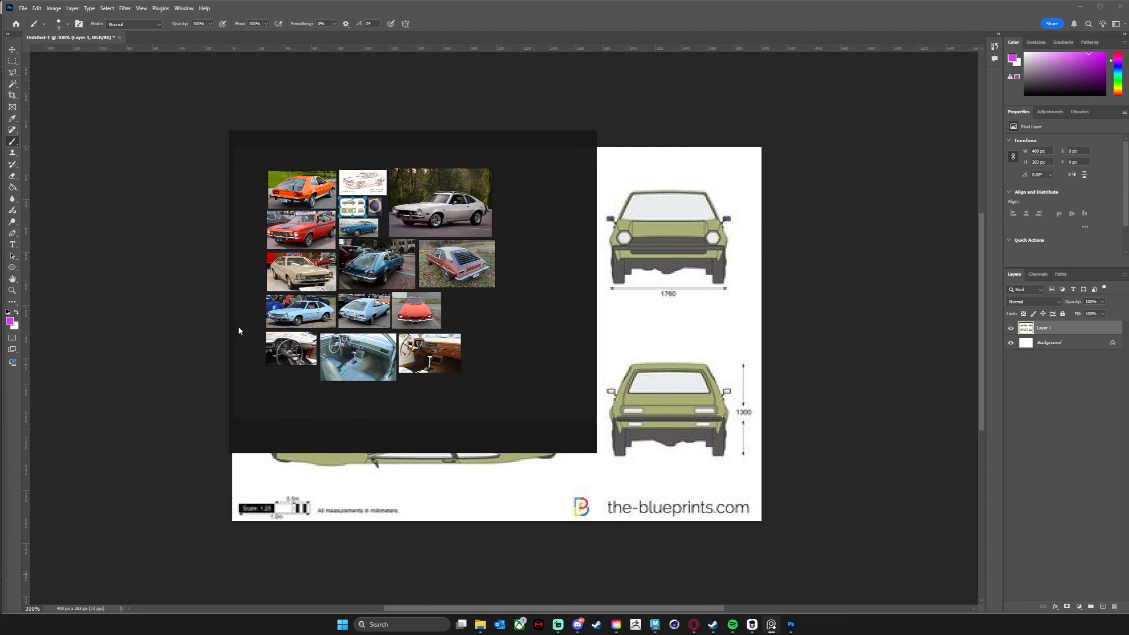
pyautogui.scroll(6, 361, 266)
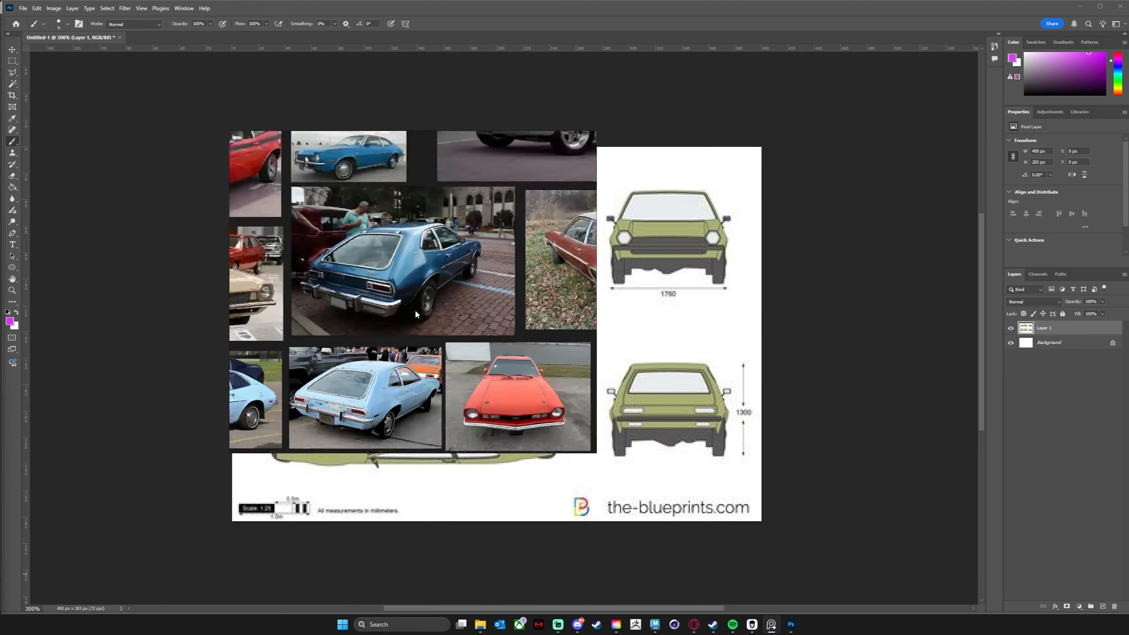
pyautogui.scroll(-6, 414, 309)
pyautogui.scroll(4, 350, 268)
pyautogui.scroll(-1, 363, 263)
pyautogui.moveTo(312, 233); pyautogui.dragTo(488, 325, button='middle')
pyautogui.moveTo(336, 152); pyautogui.dragTo(344, 347, button='middle')
pyautogui.scroll(-2, 328, 298)
pyautogui.scroll(5, 402, 285)
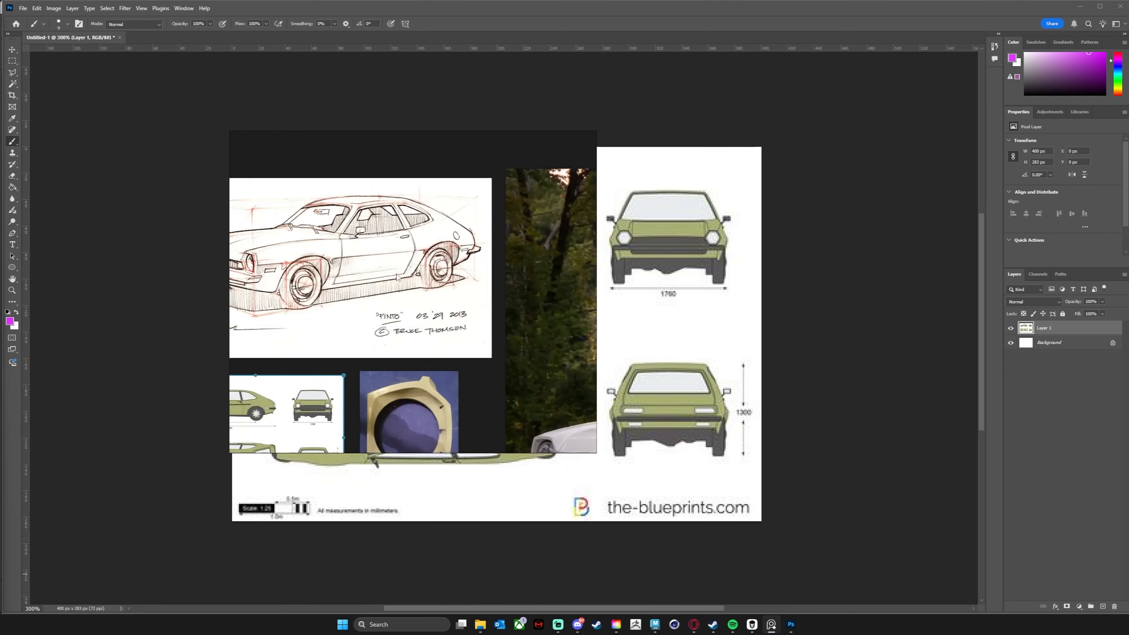
pyautogui.scroll(-1, 374, 276)
pyautogui.moveTo(355, 282); pyautogui.dragTo(320, 201, button='middle')
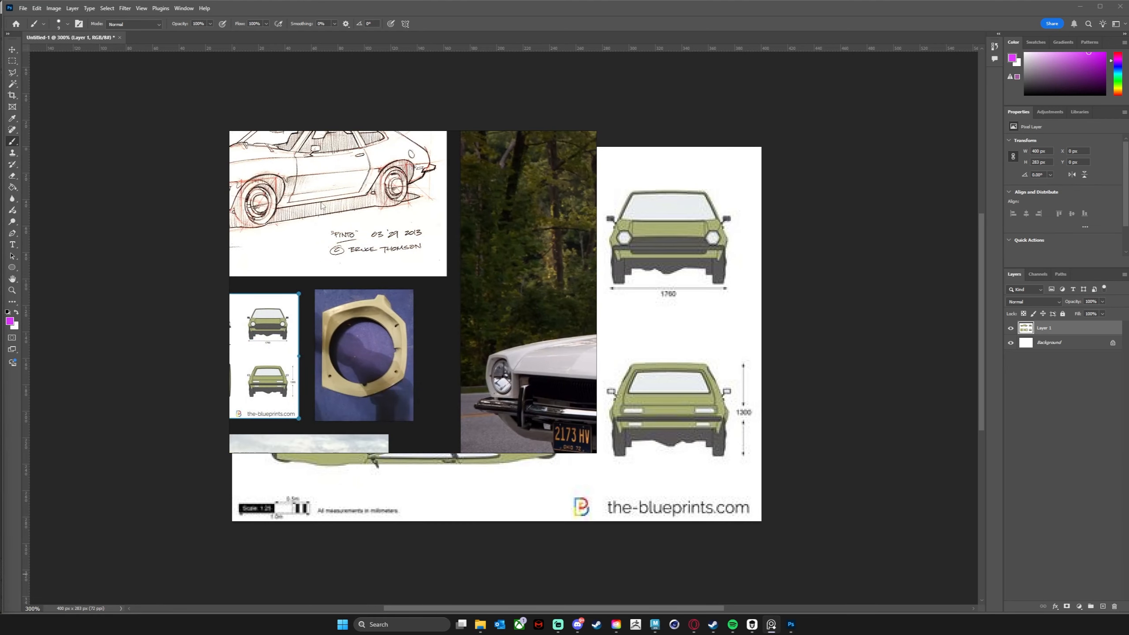
# - Examine the headlight bezel photo, the small blueprint and the white Pinto's front end on the reference board
pyautogui.moveTo(468, 309); pyautogui.dragTo(290, 271, button='middle')
pyautogui.moveTo(292, 403); pyautogui.dragTo(537, 358, button='middle')
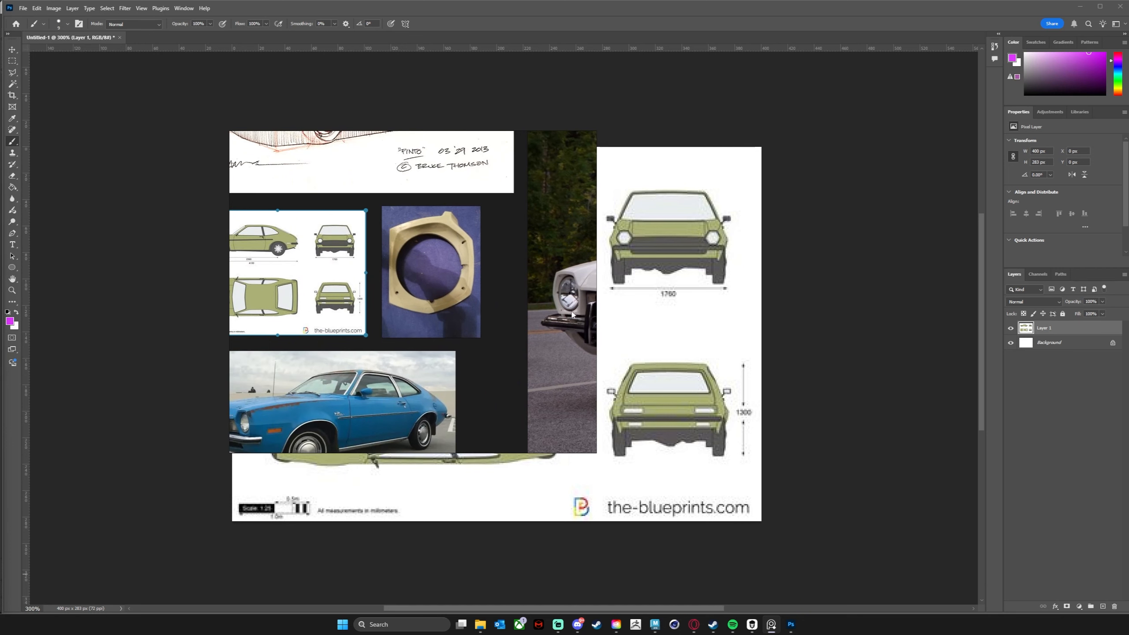
pyautogui.scroll(4, 559, 328)
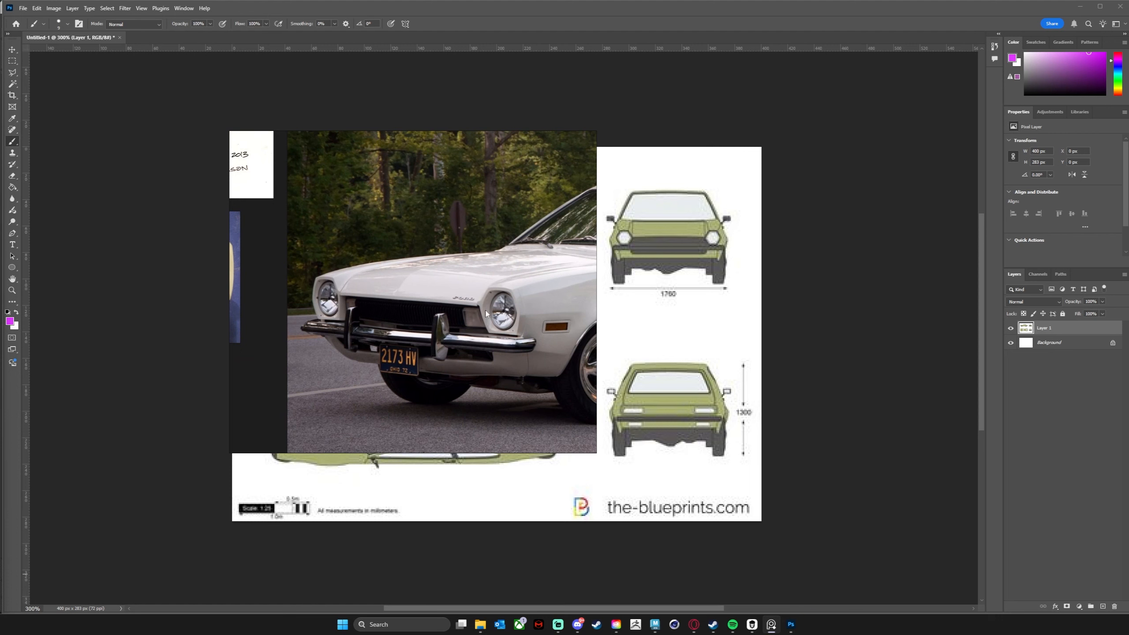
pyautogui.scroll(-4, 463, 329)
pyautogui.moveTo(468, 305); pyautogui.dragTo(477, 299, button='middle')
pyautogui.moveTo(380, 345); pyautogui.dragTo(450, 270, button='middle')
pyautogui.moveTo(422, 374); pyautogui.dragTo(454, 244, button='middle')
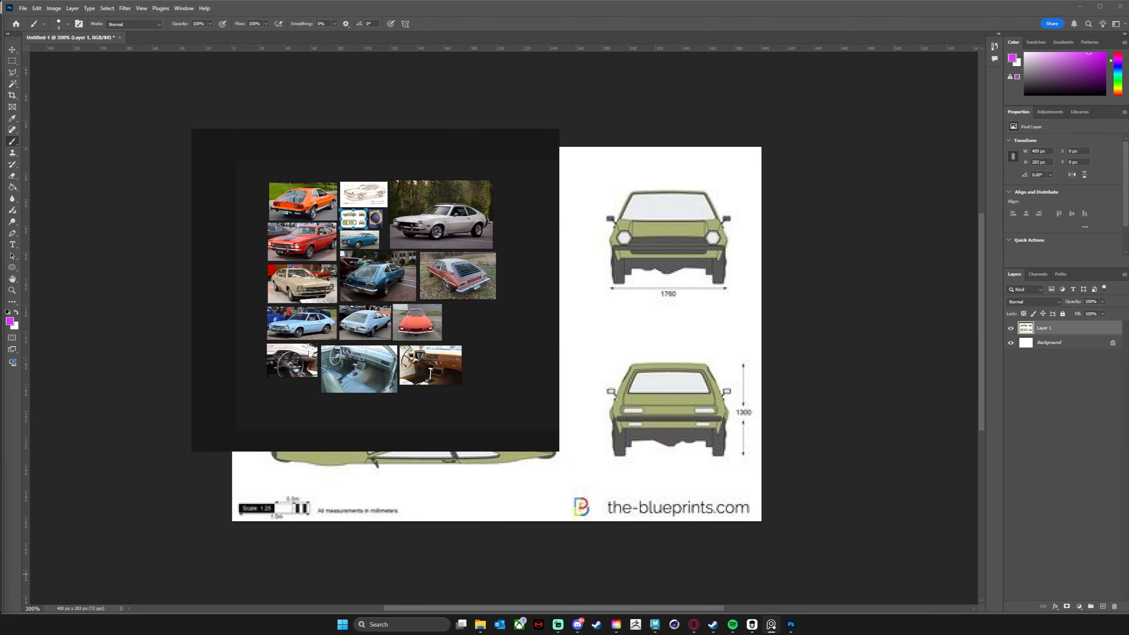
# - Shift the reference board window lower over the blueprint and inspect the white Pinto photo up close
pyautogui.moveTo(417, 136)
pyautogui.moveTo(417, 140); pyautogui.dragTo(412, 172)
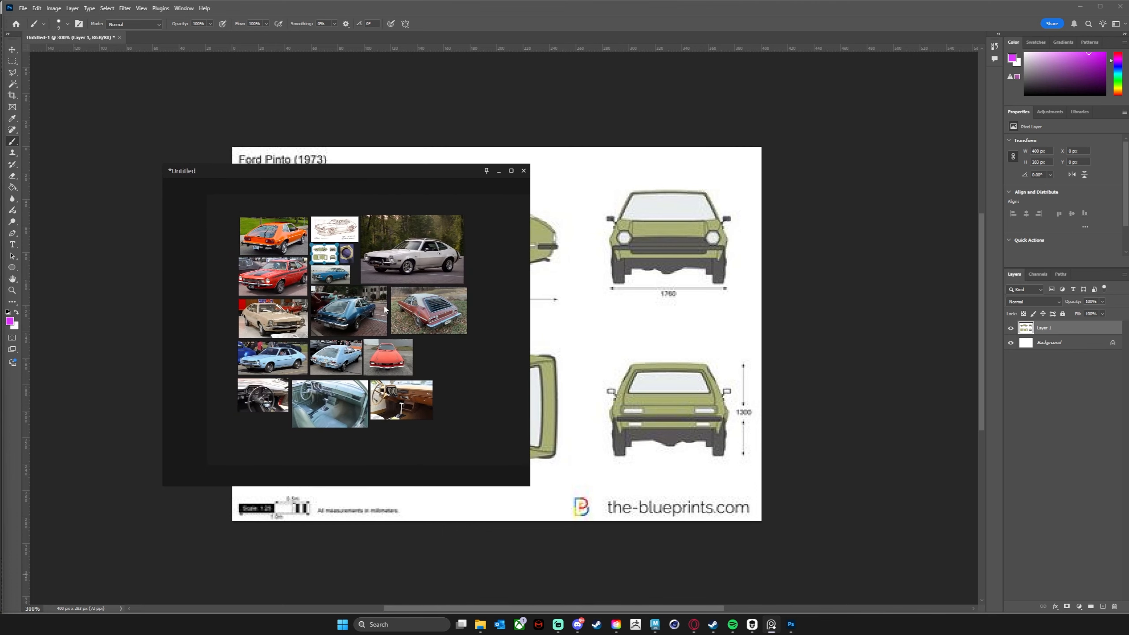
pyautogui.scroll(6, 384, 306)
pyautogui.moveTo(434, 245); pyautogui.dragTo(325, 414, button='middle')
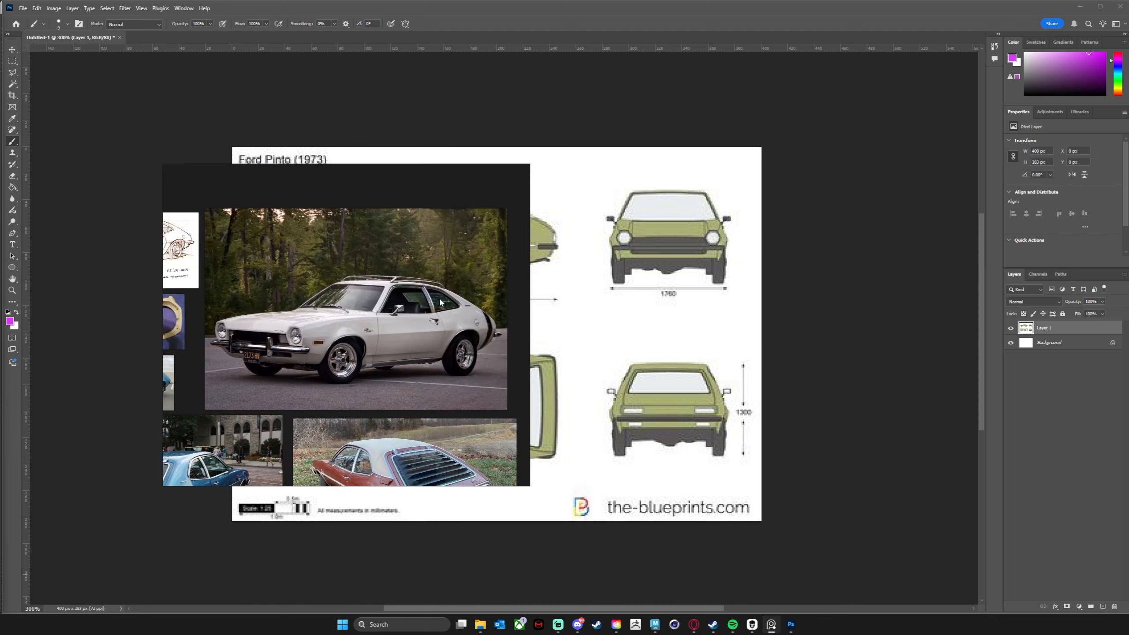
pyautogui.scroll(5, 427, 305)
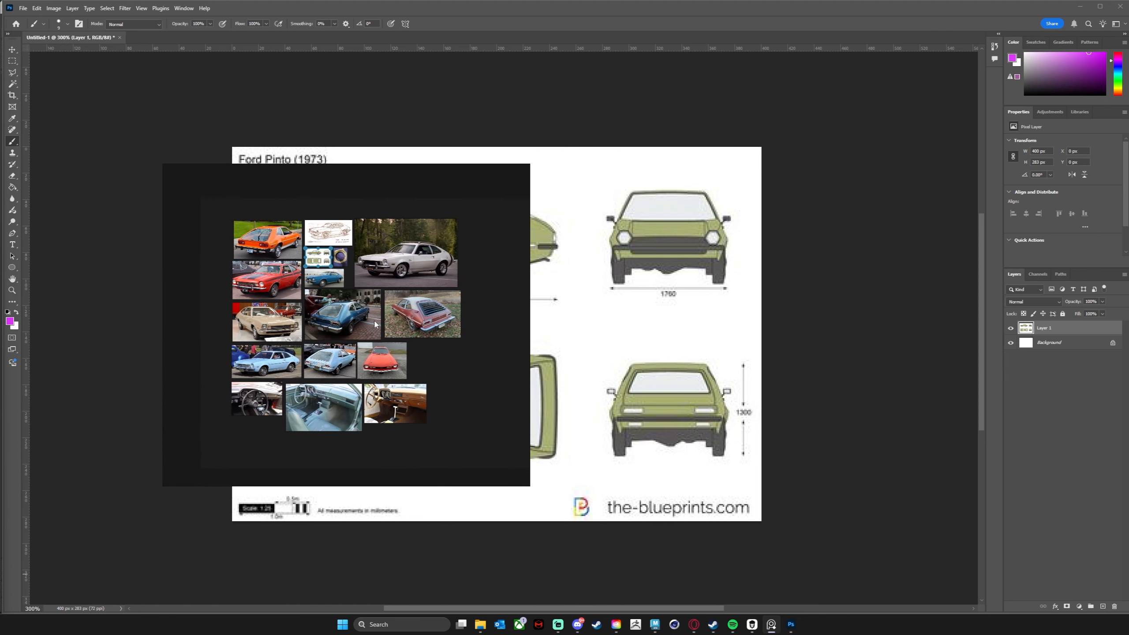
# - Reposition the reference board window and examine the red Pinto photo with the louvred rear window
pyautogui.moveTo(391, 178); pyautogui.dragTo(347, 150)
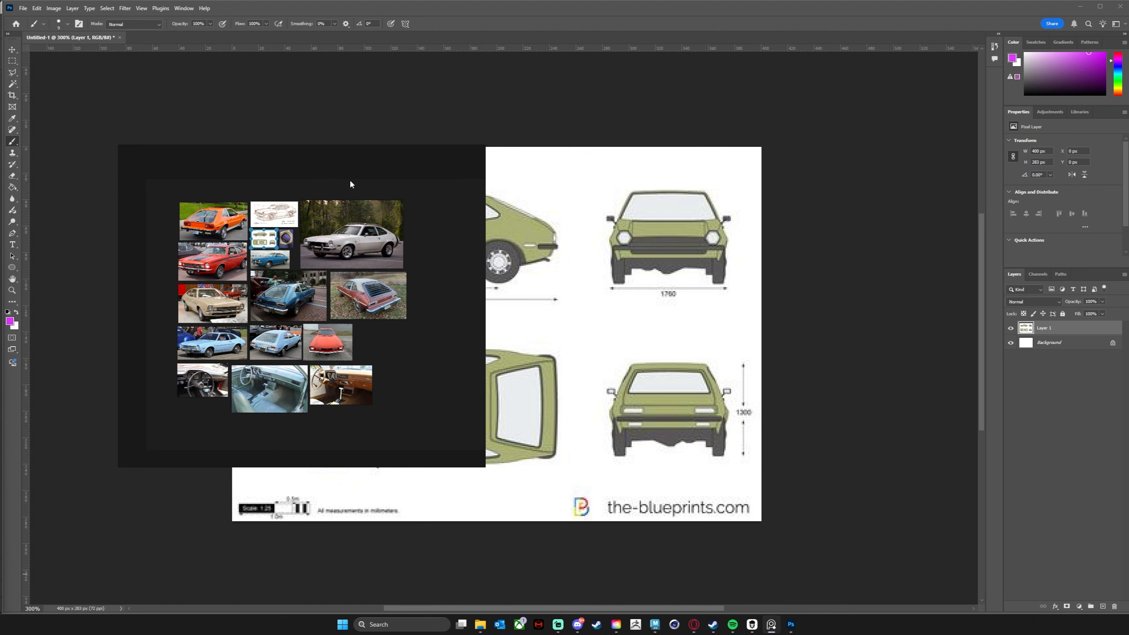
pyautogui.moveTo(440, 152)
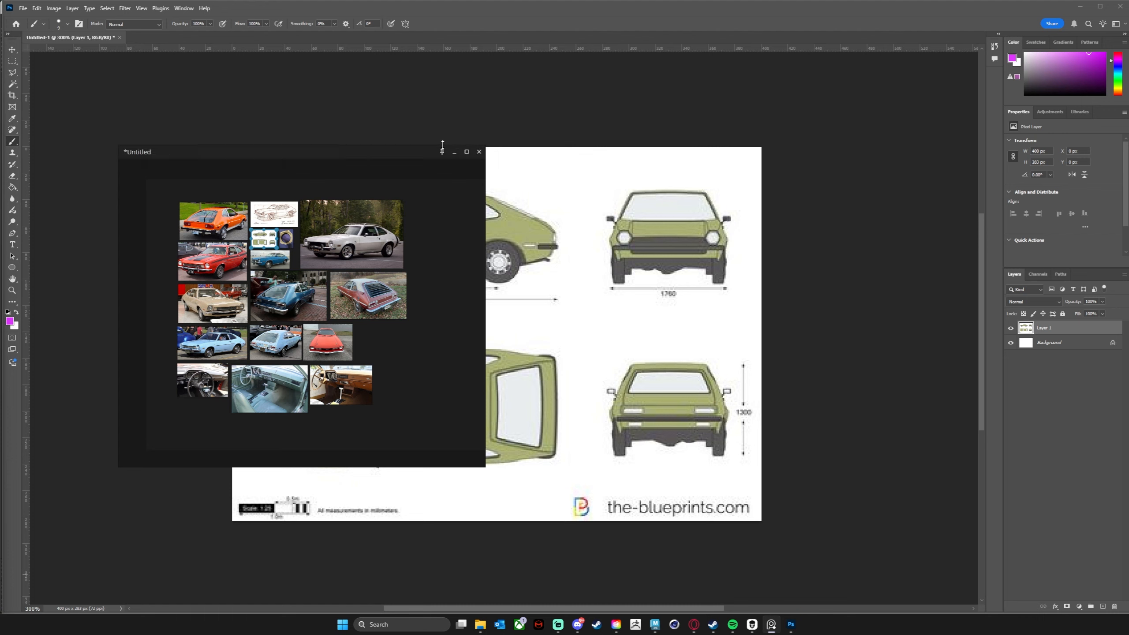
pyautogui.moveTo(403, 153); pyautogui.dragTo(120, 130)
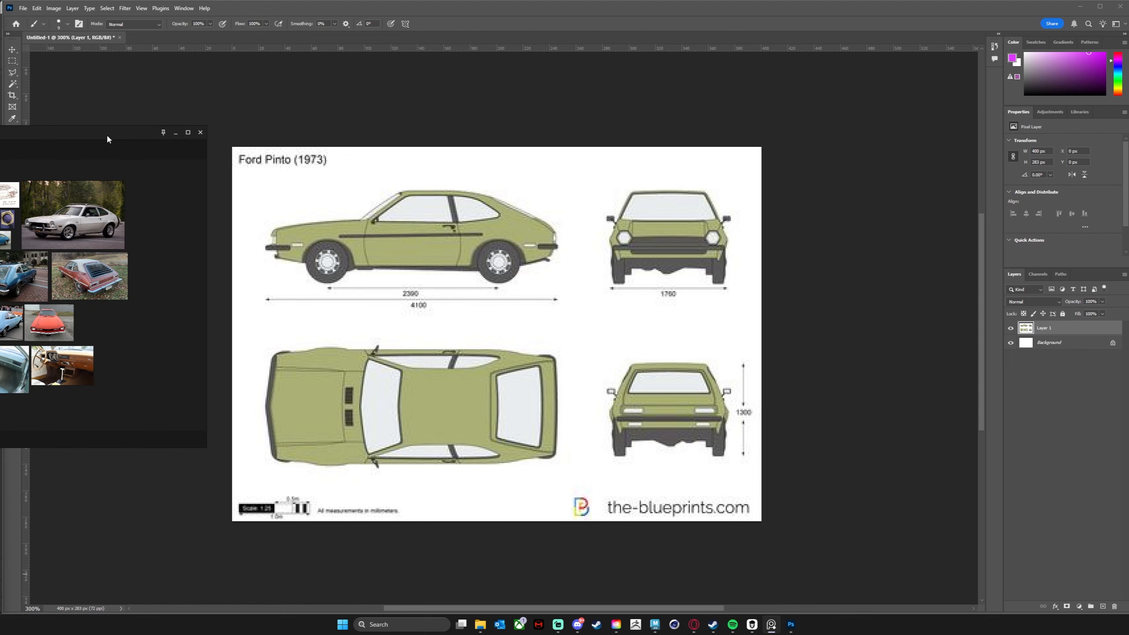
pyautogui.moveTo(108, 133); pyautogui.dragTo(248, 133)
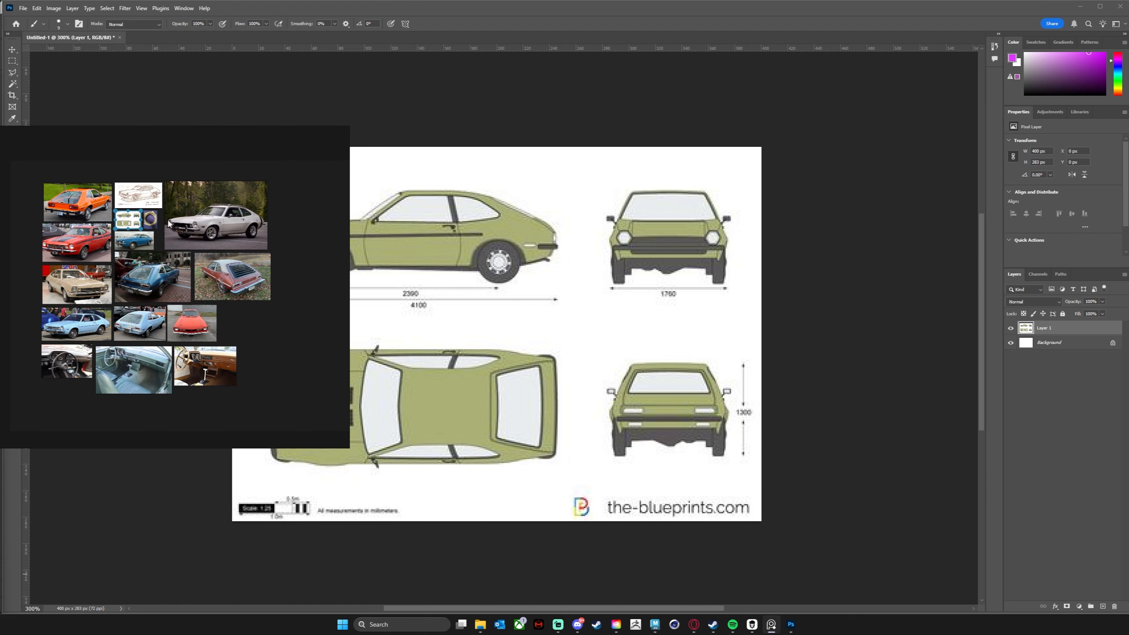
pyautogui.moveTo(234, 148); pyautogui.dragTo(353, 141)
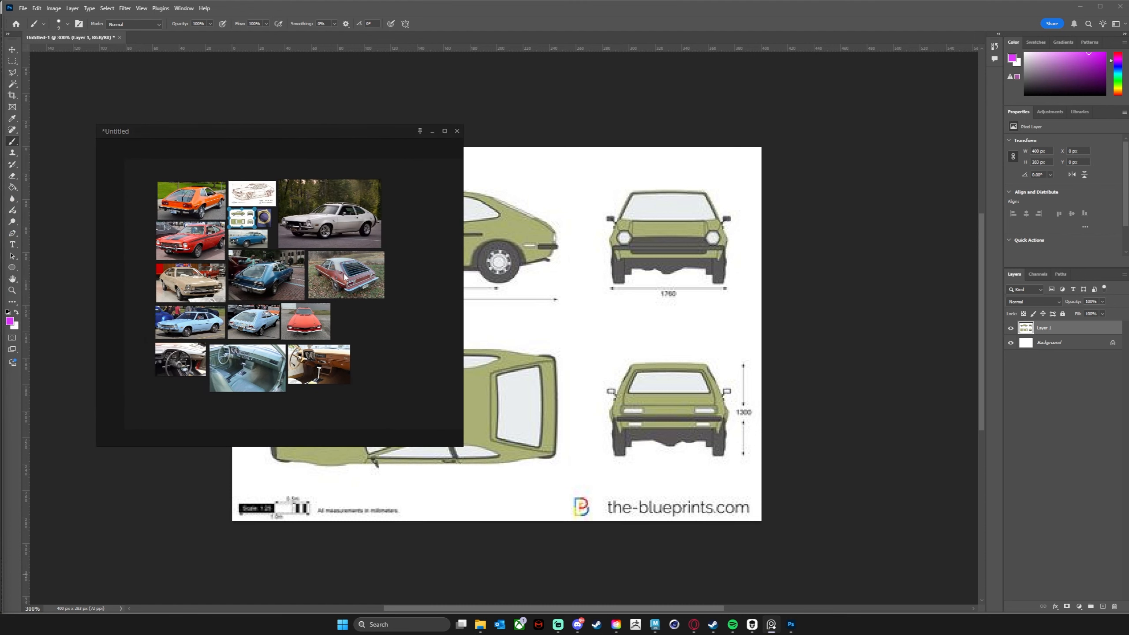
pyautogui.scroll(9, 345, 275)
pyautogui.scroll(-2, 366, 273)
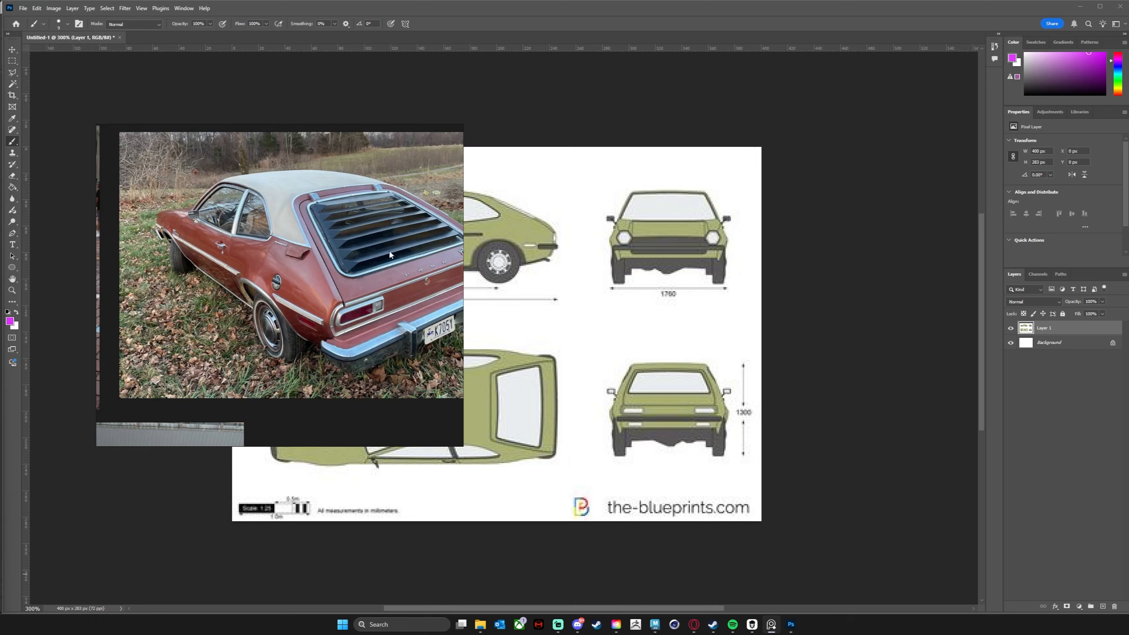
pyautogui.scroll(4, 358, 252)
pyautogui.scroll(-6, 359, 252)
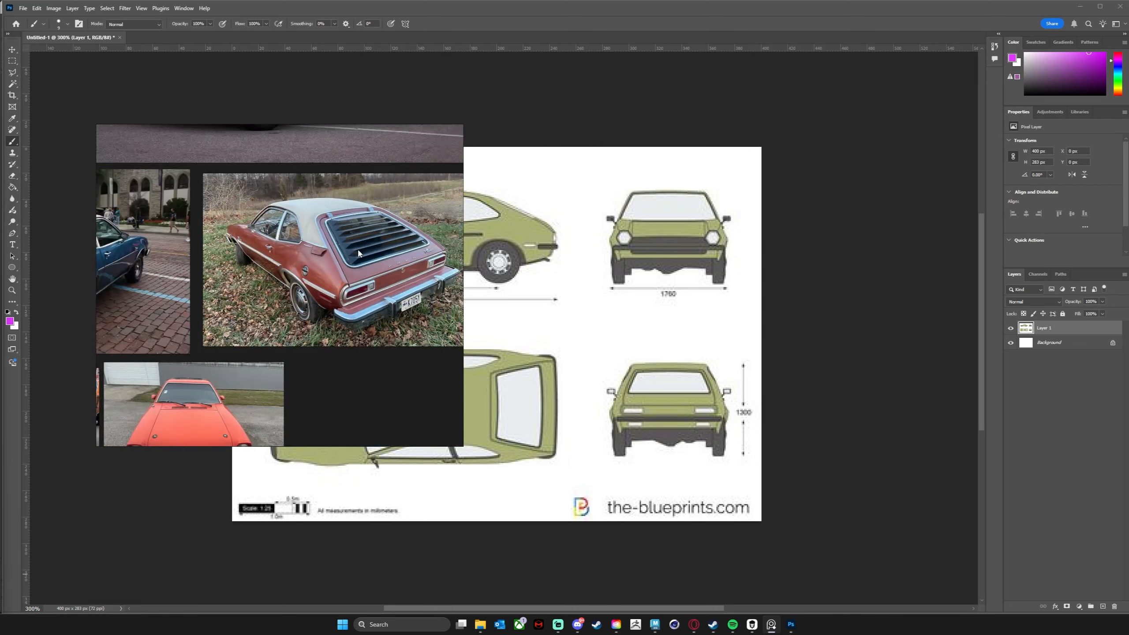
pyautogui.moveTo(318, 246); pyautogui.dragTo(393, 210, button='middle')
pyautogui.moveTo(288, 259); pyautogui.dragTo(250, 313, button='middle')
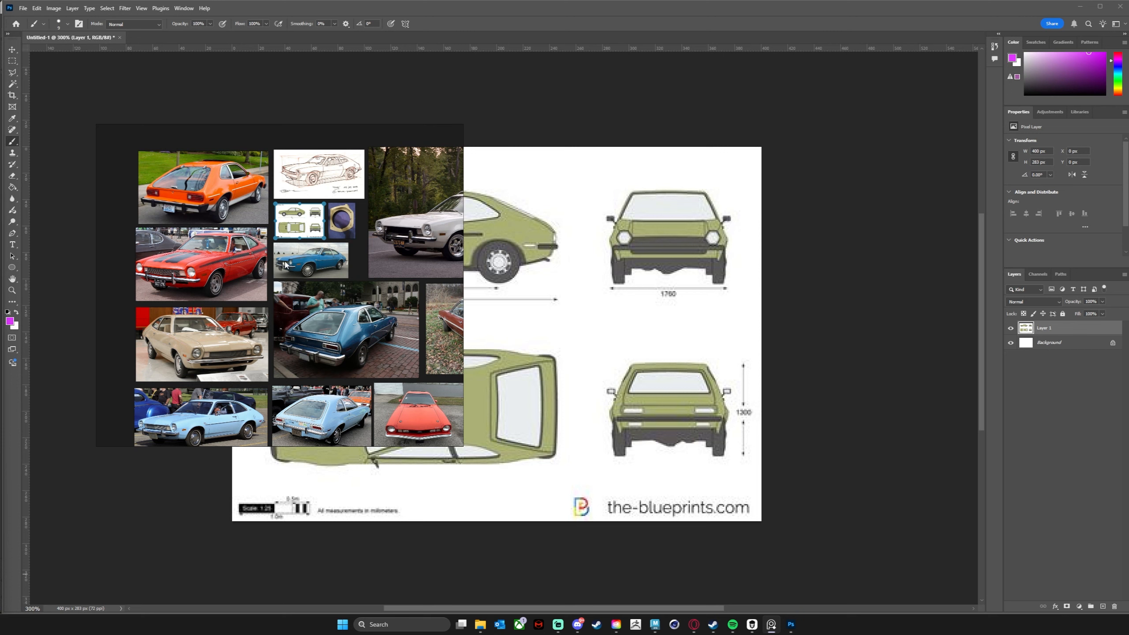
# - Move the reference board window off the canvas so the whole Ford Pinto blueprint is uncovered
pyautogui.moveTo(389, 132); pyautogui.dragTo(168, 130)
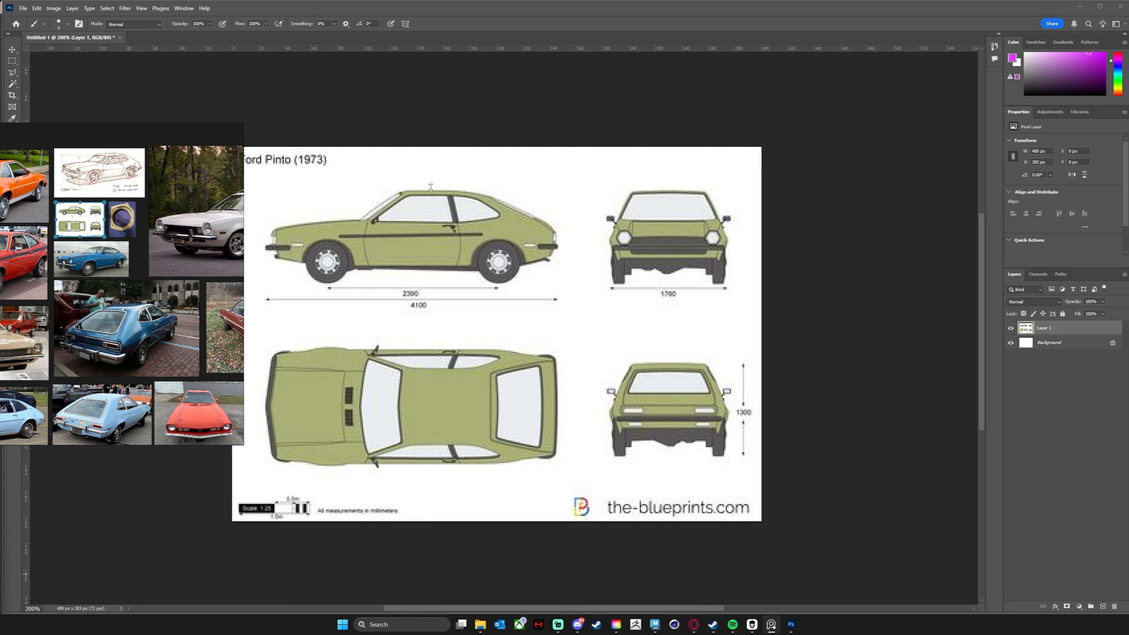
pyautogui.moveTo(152, 129); pyautogui.dragTo(0, 143)
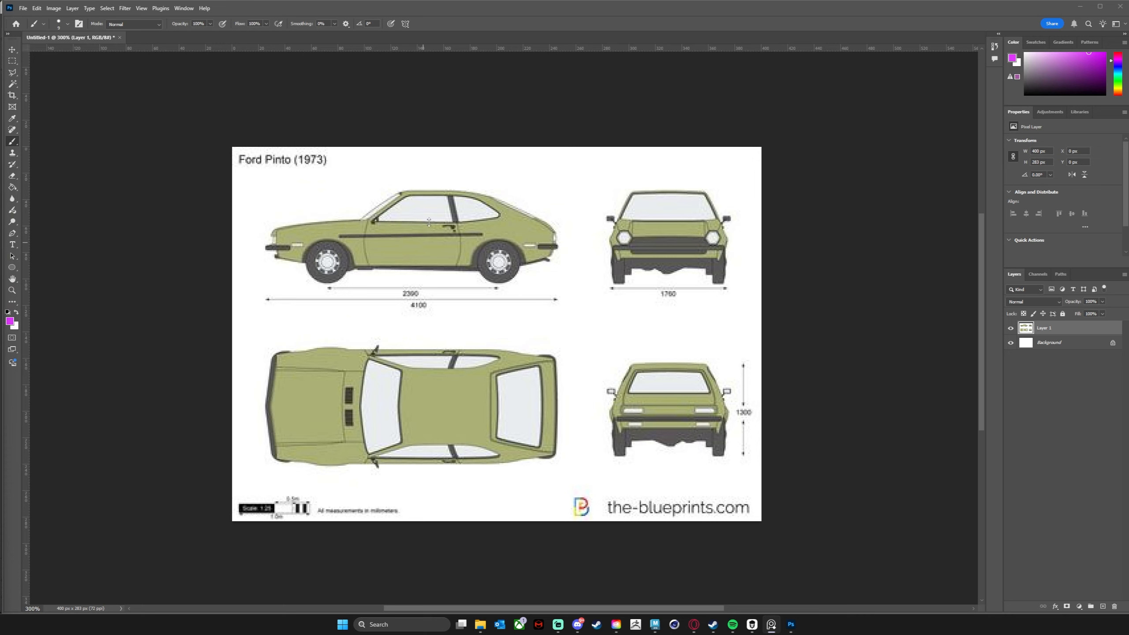
pyautogui.scroll(-1, 448, 231)
pyautogui.scroll(2, 453, 236)
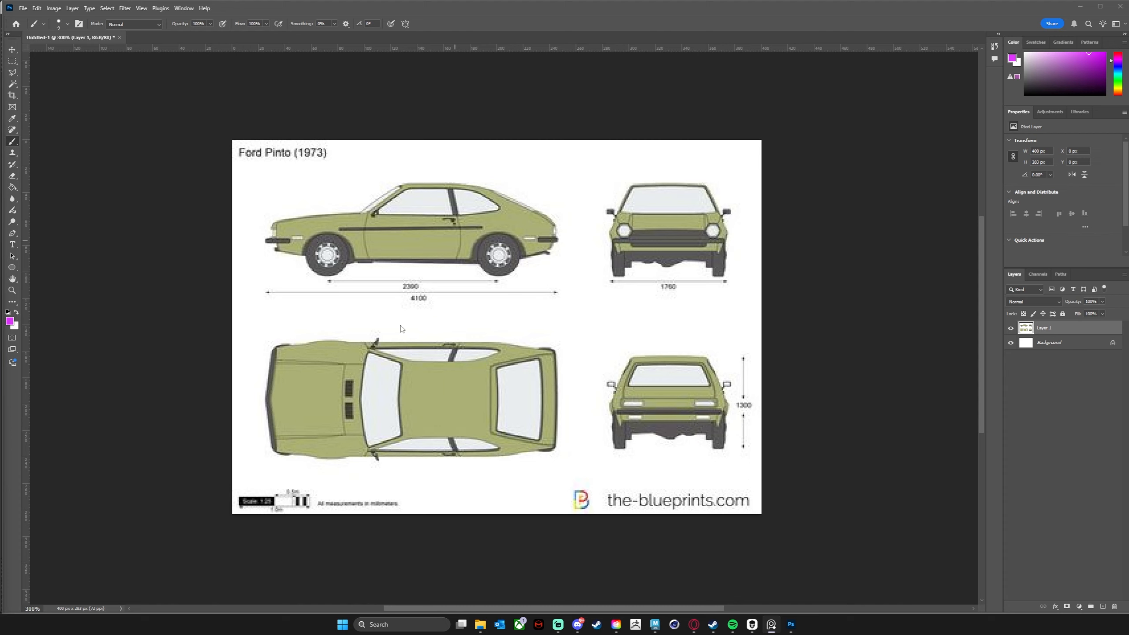
# - Resize the blueprint image to 300 percent in width and height, resampled with Preserve Details 2.0
pyautogui.press('z')
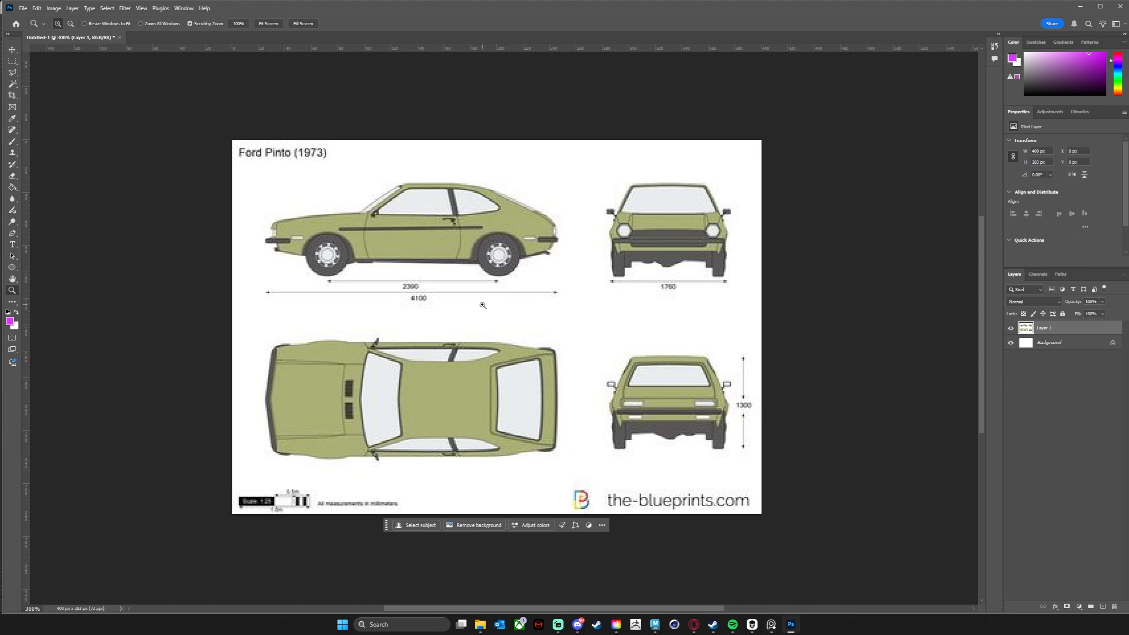
pyautogui.moveTo(518, 307)
pyautogui.mouseDown()
pyautogui.moveTo(471, 305)
pyautogui.moveTo(493, 306)
pyautogui.mouseUp()
pyautogui.press('b')
pyautogui.keyDown('alt'); pyautogui.scroll(6, 514, 309); pyautogui.keyUp('alt')
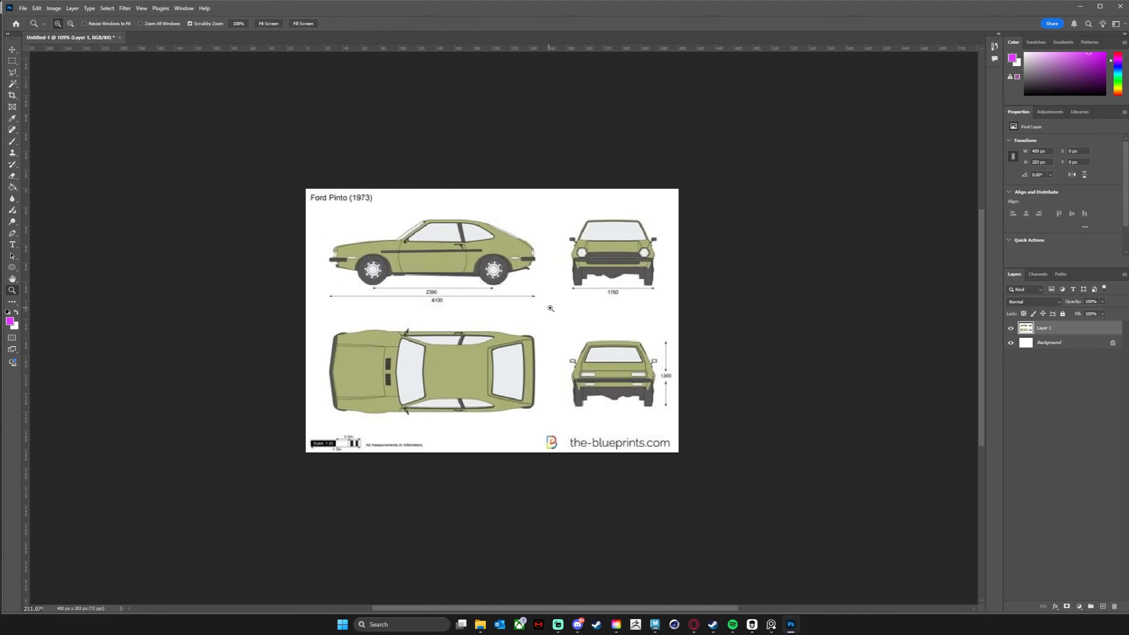
pyautogui.click(54, 8)
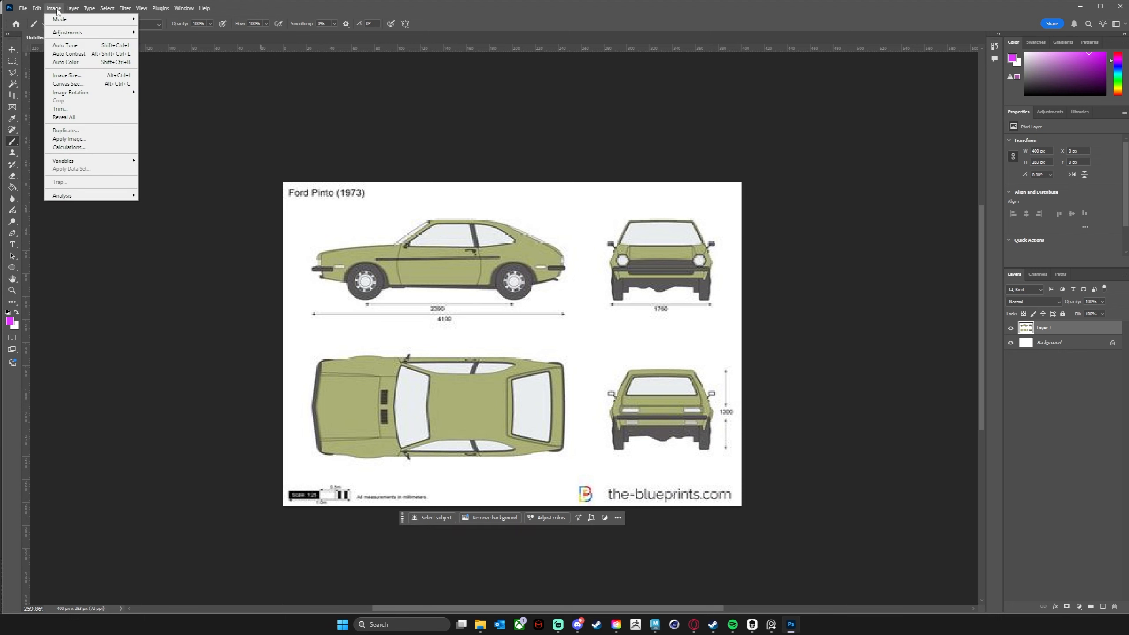
pyautogui.click(67, 75)
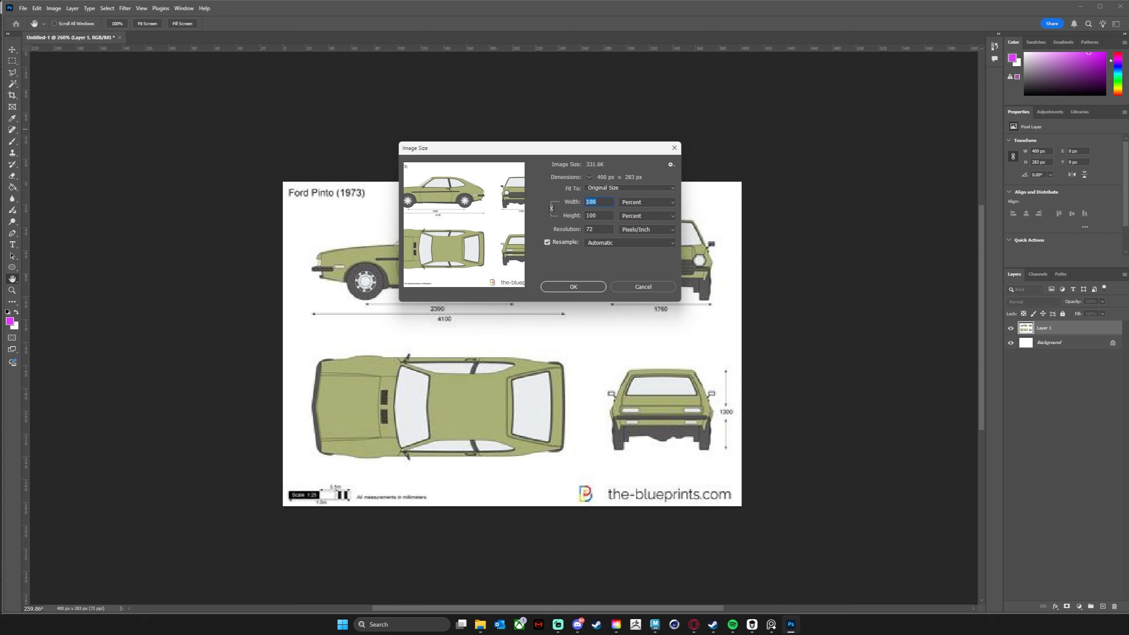
pyautogui.write('300')
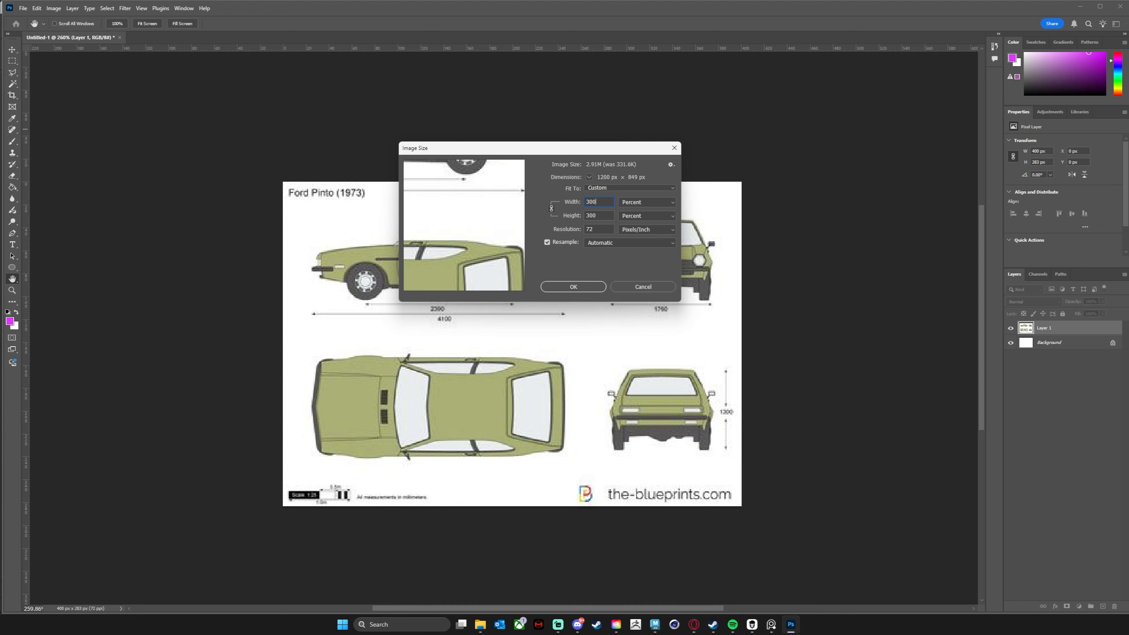
pyautogui.click(634, 244)
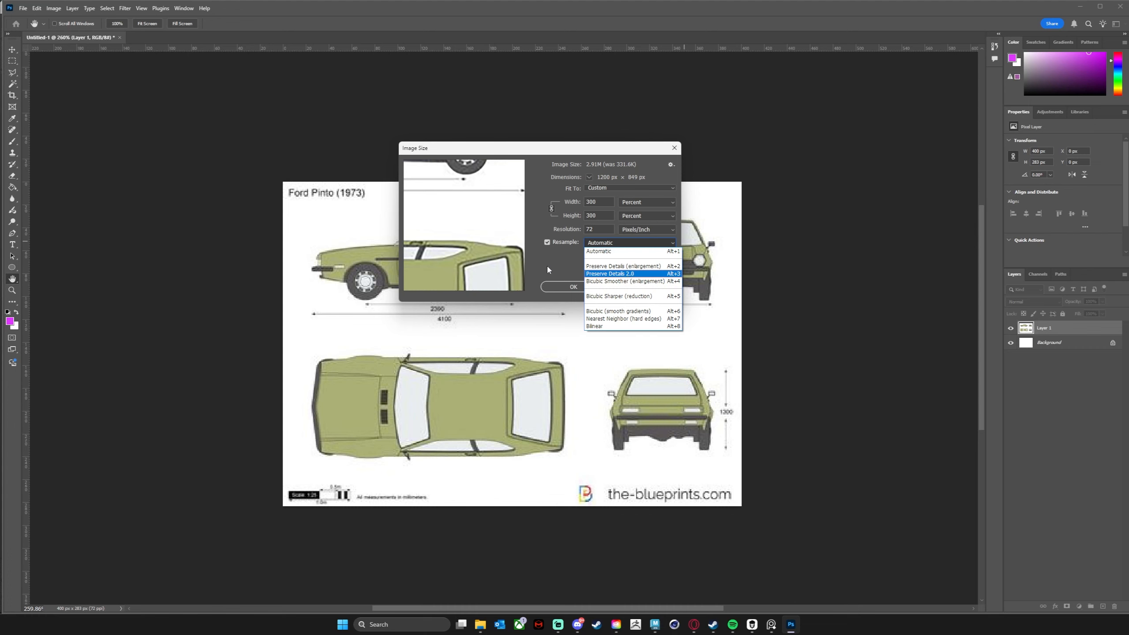
pyautogui.click(628, 274)
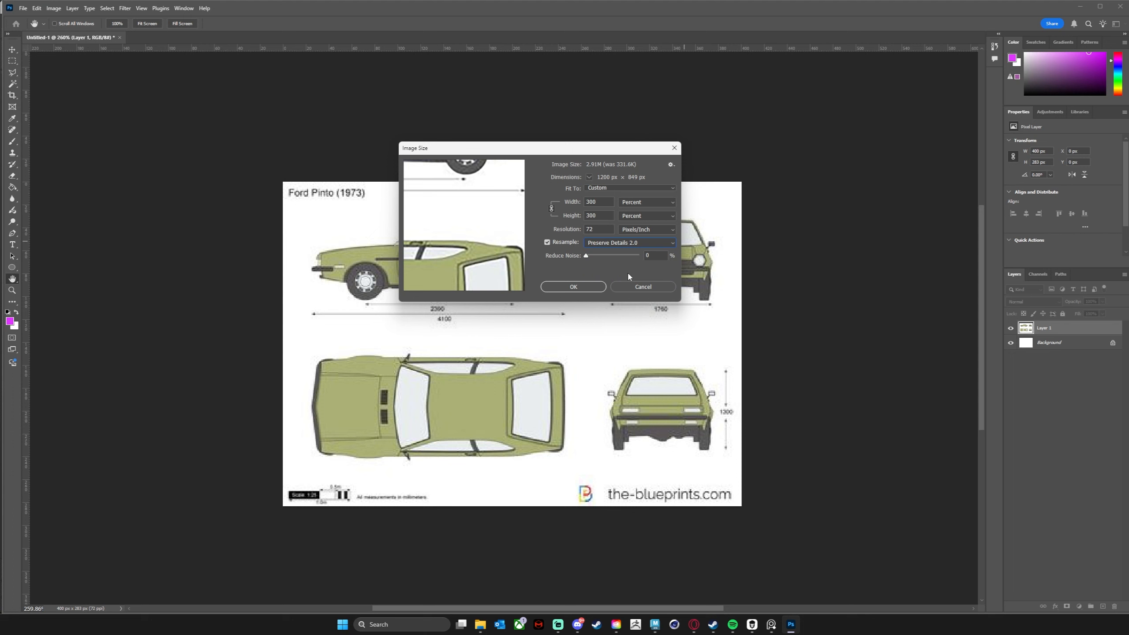
pyautogui.click(573, 287)
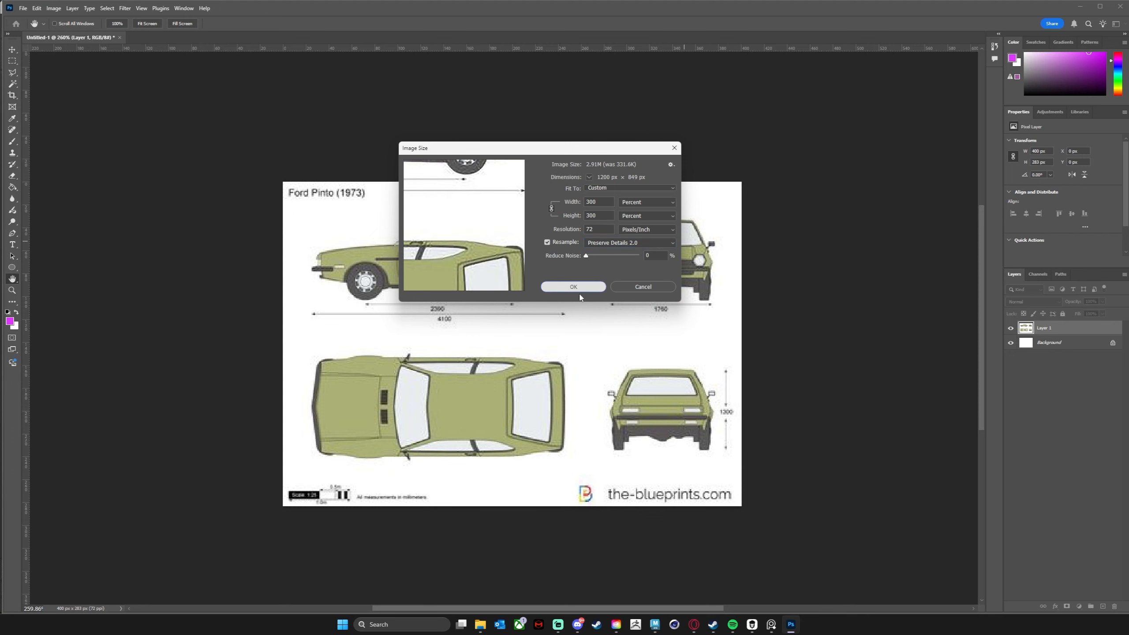
# - Examine the line quality of the enlarged blueprint across its car views
pyautogui.press('b')
pyautogui.moveTo(788, 332); pyautogui.dragTo(528, 90)
pyautogui.moveTo(579, 333); pyautogui.dragTo(697, 107)
pyautogui.moveTo(572, 370); pyautogui.dragTo(554, 307)
pyautogui.moveTo(811, 249); pyautogui.dragTo(358, 381)
pyautogui.moveTo(728, 326); pyautogui.dragTo(655, 365)
pyautogui.moveTo(705, 229); pyautogui.dragTo(832, 479)
pyautogui.moveTo(716, 294); pyautogui.dragTo(694, 247)
pyautogui.moveTo(614, 323); pyautogui.dragTo(713, 302)
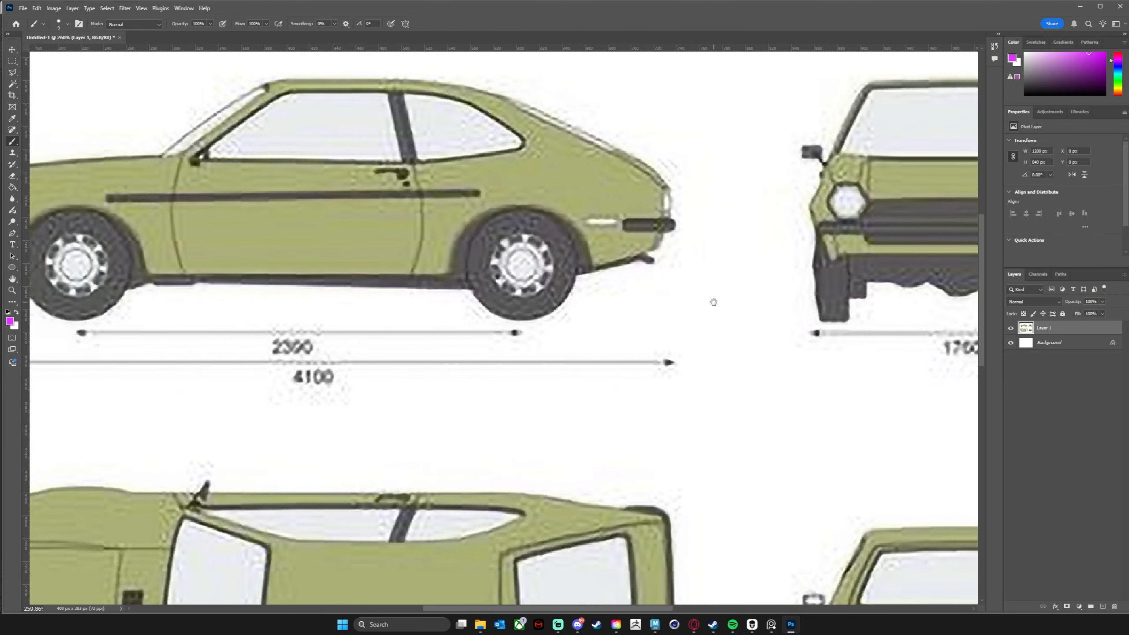
pyautogui.moveTo(723, 355); pyautogui.dragTo(704, 325)
pyautogui.keyDown('alt'); pyautogui.scroll(-6, 754, 298); pyautogui.keyUp('alt')
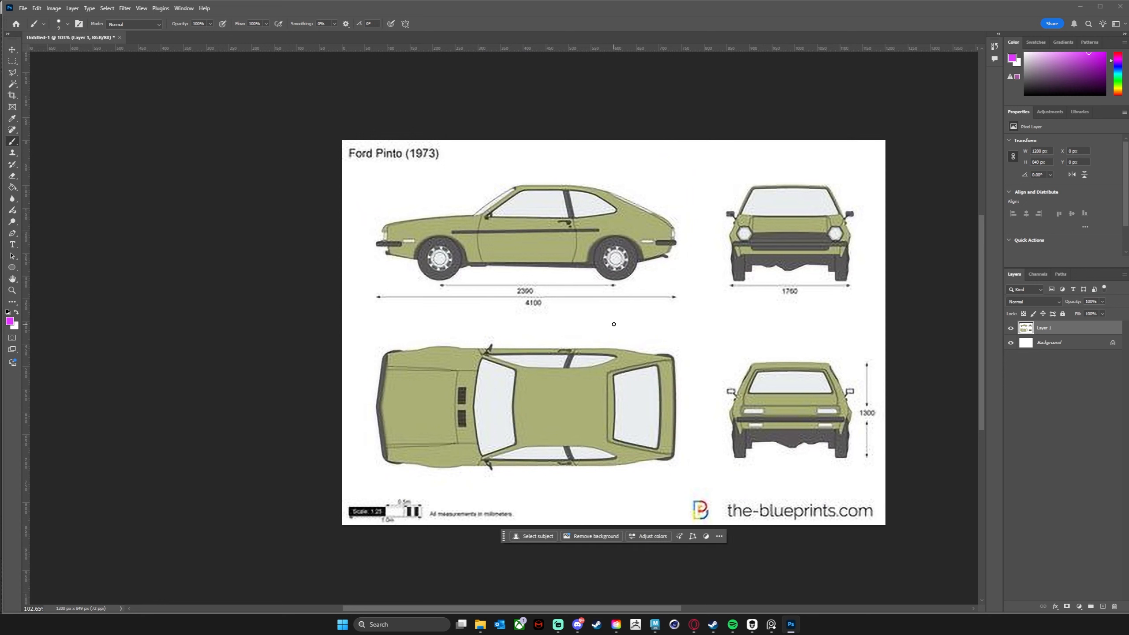
# - Bring the reference board over the blueprint for comparison, put it away again and return to the canvas
pyautogui.moveTo(0, 127); pyautogui.dragTo(452, 124)
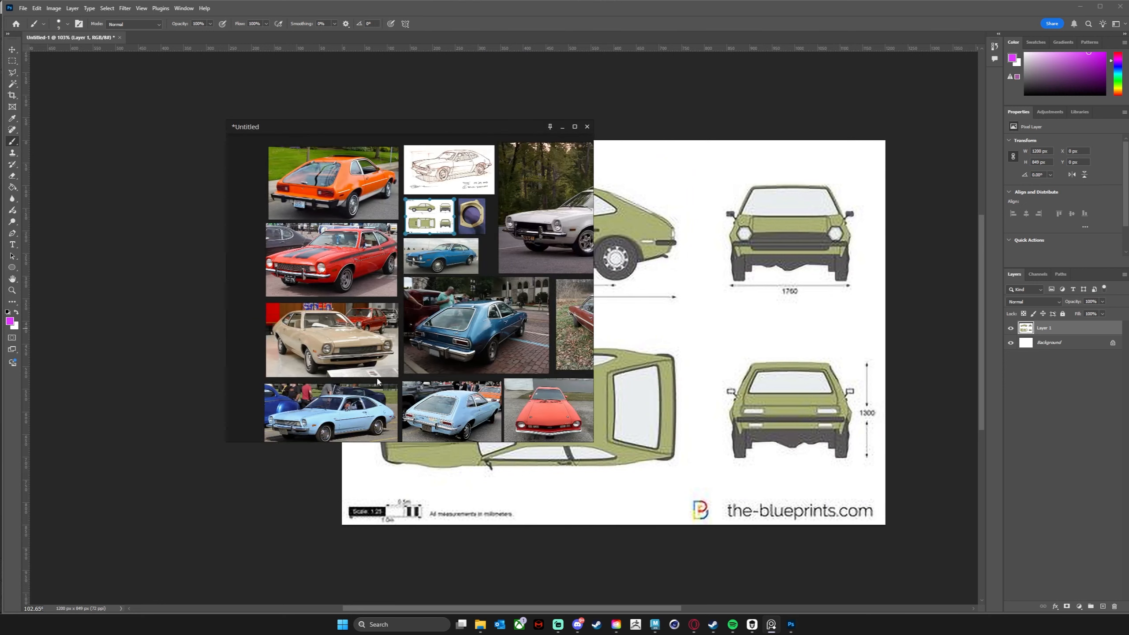
pyautogui.moveTo(454, 127); pyautogui.dragTo(0, 145)
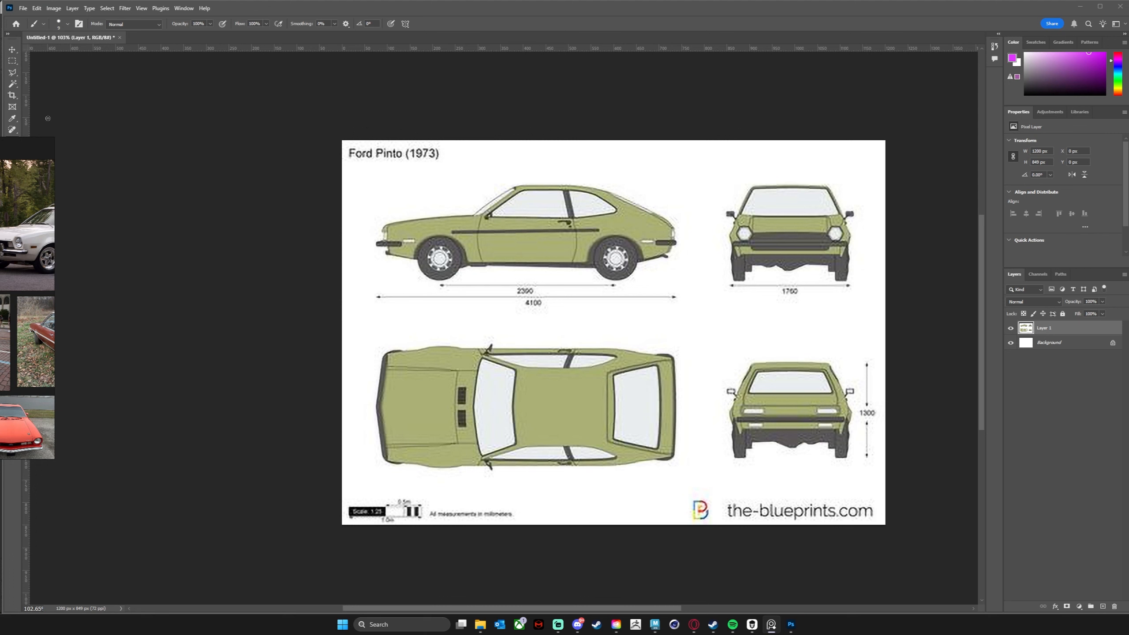
pyautogui.moveTo(0, 144)
pyautogui.mouseDown()
pyautogui.moveTo(29, 154)
pyautogui.moveTo(438, 145)
pyautogui.moveTo(354, 159)
pyautogui.moveTo(1, 160)
pyautogui.mouseUp()
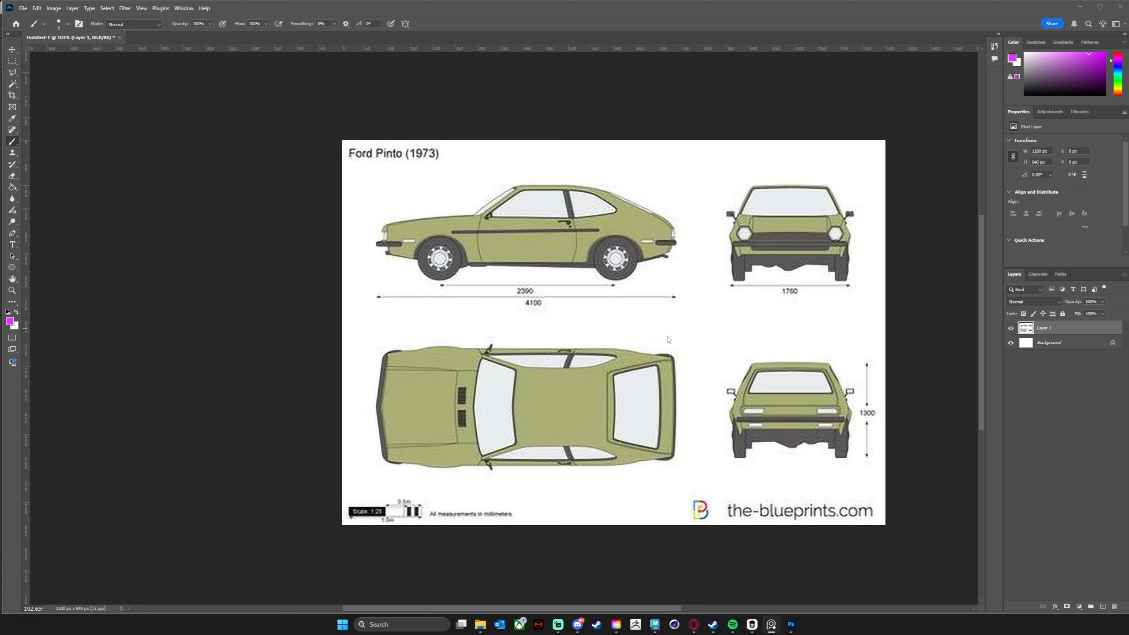
pyautogui.click(558, 304)
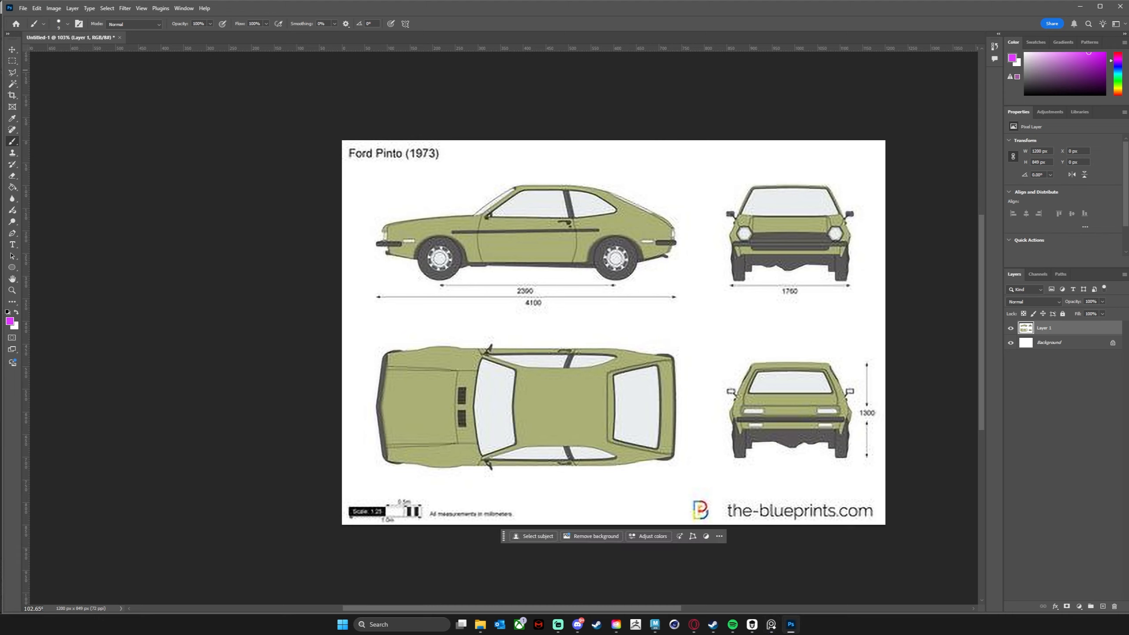
pyautogui.hotkey('alt', 'Tab')
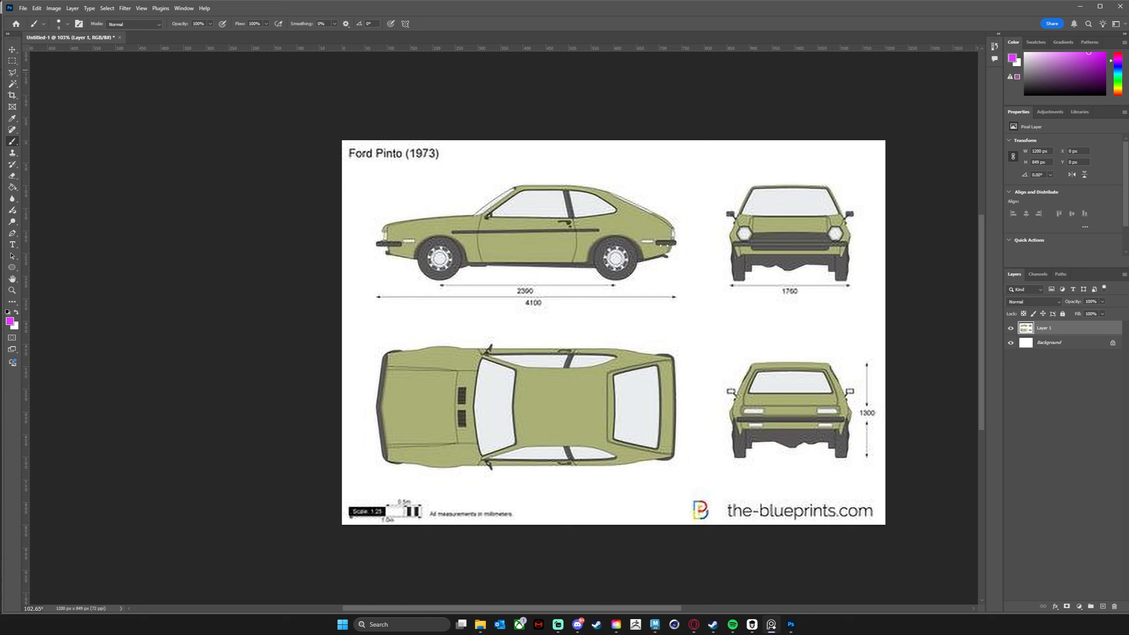
pyautogui.click(578, 17)
pyautogui.moveTo(632, 334); pyautogui.dragTo(583, 268)
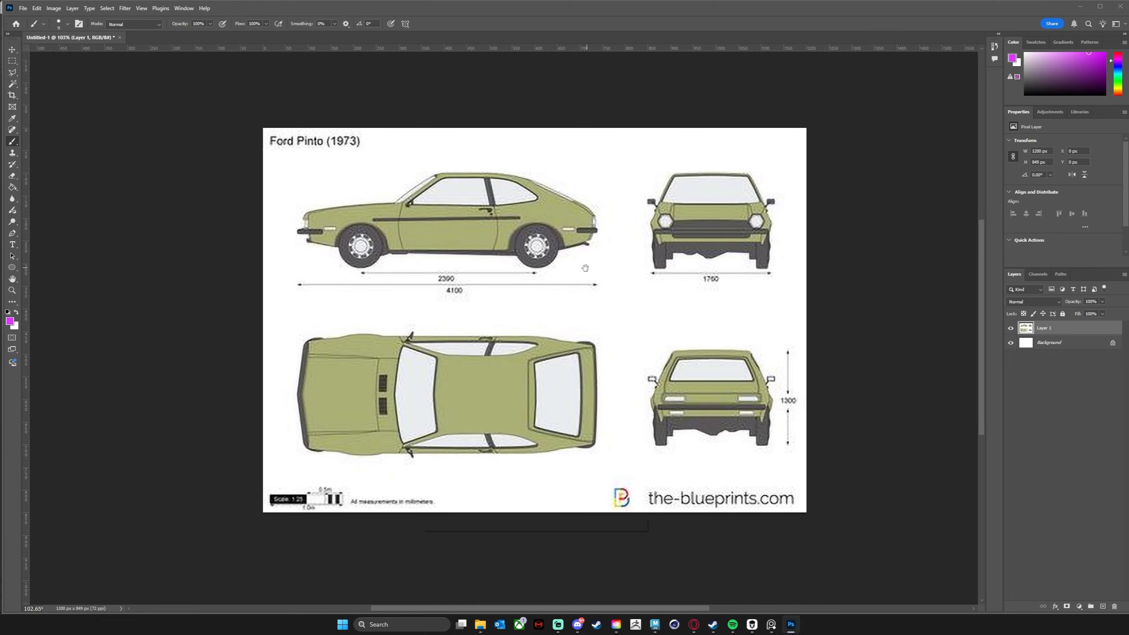
pyautogui.rightClick(592, 273)
pyautogui.click(861, 279)
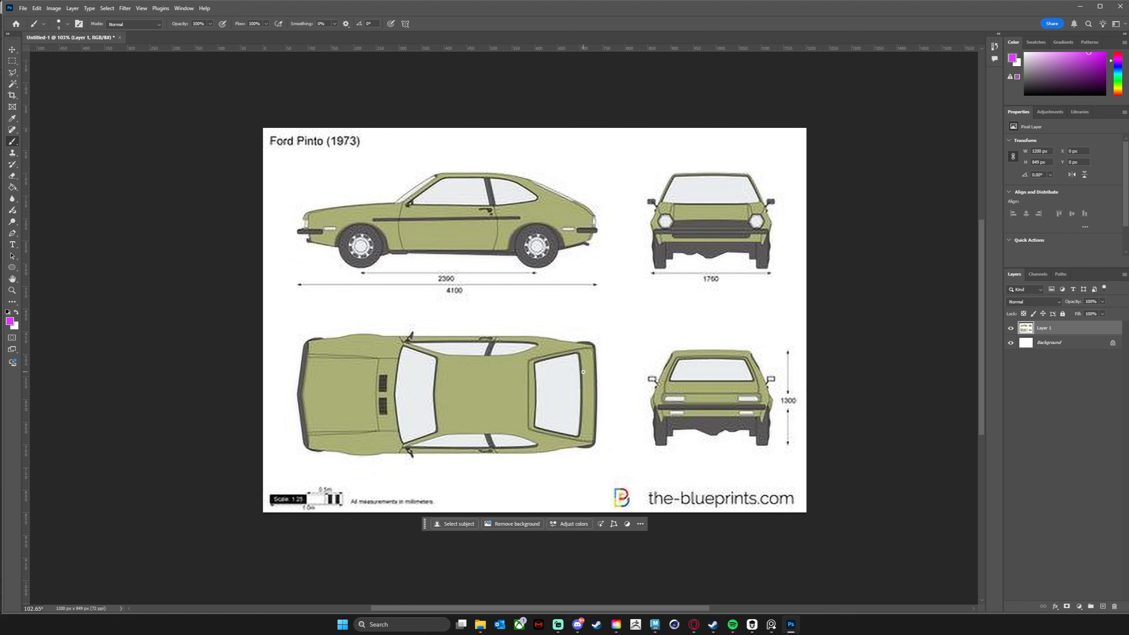
# - Check that rulers are enabled, then place a horizontal guide just above the blueprint and a vertical guide beyond its left edge
pyautogui.keyDown('ctrl'); pyautogui.moveTo(588, 329); pyautogui.dragTo(598, 329); pyautogui.keyUp('ctrl')
pyautogui.moveTo(693, 347); pyautogui.dragTo(671, 350)
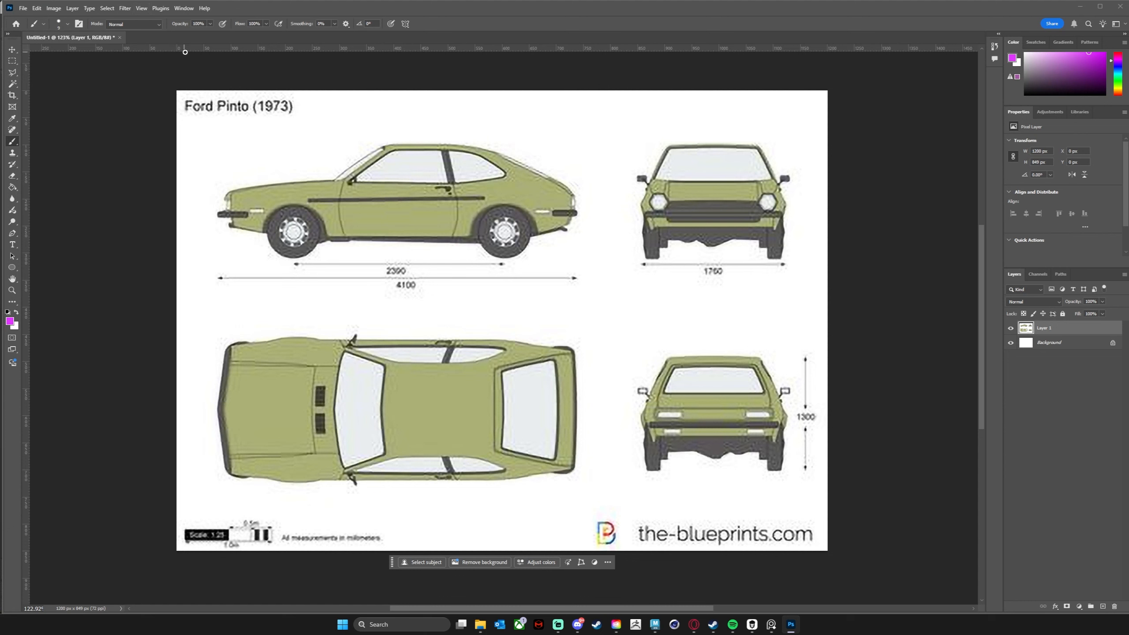
pyautogui.click(142, 9)
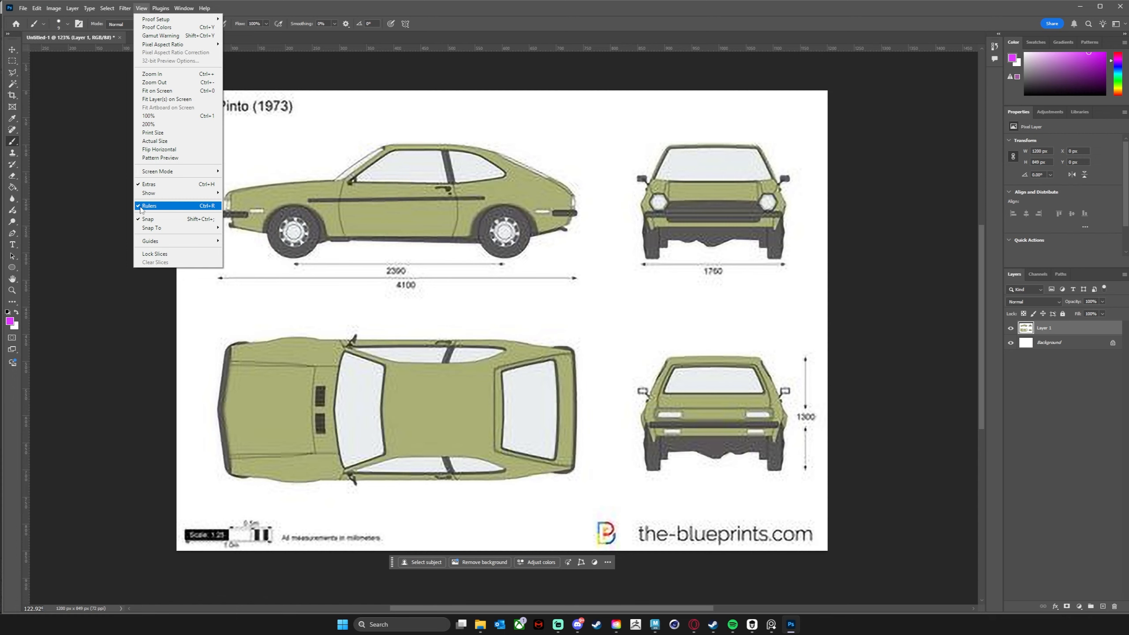
pyautogui.click(450, 37)
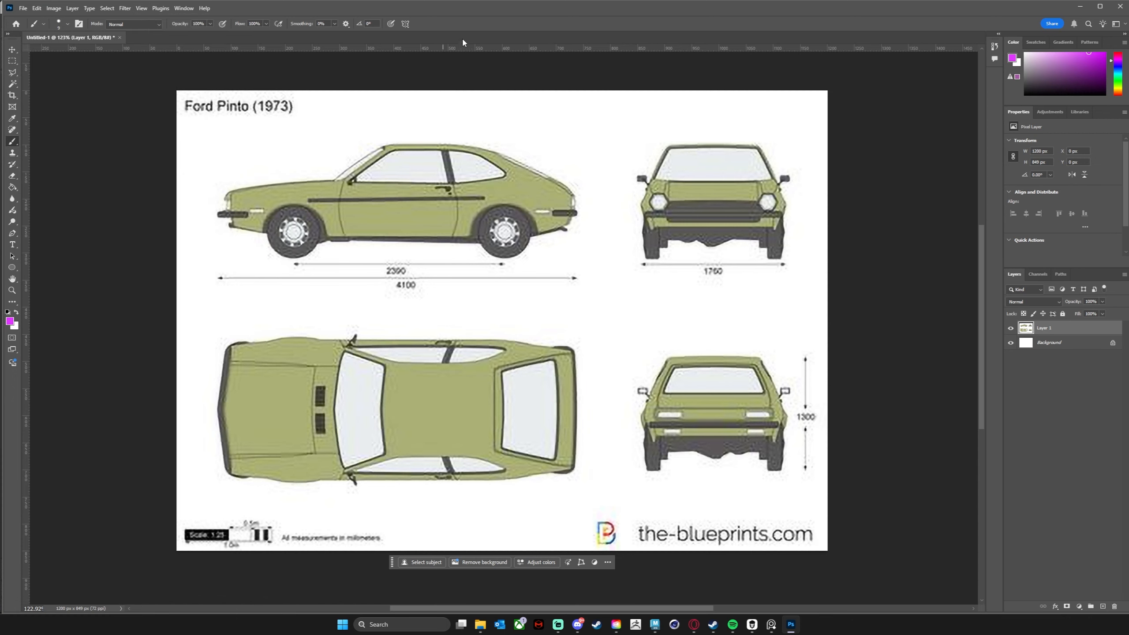
pyautogui.moveTo(454, 48); pyautogui.dragTo(559, 76)
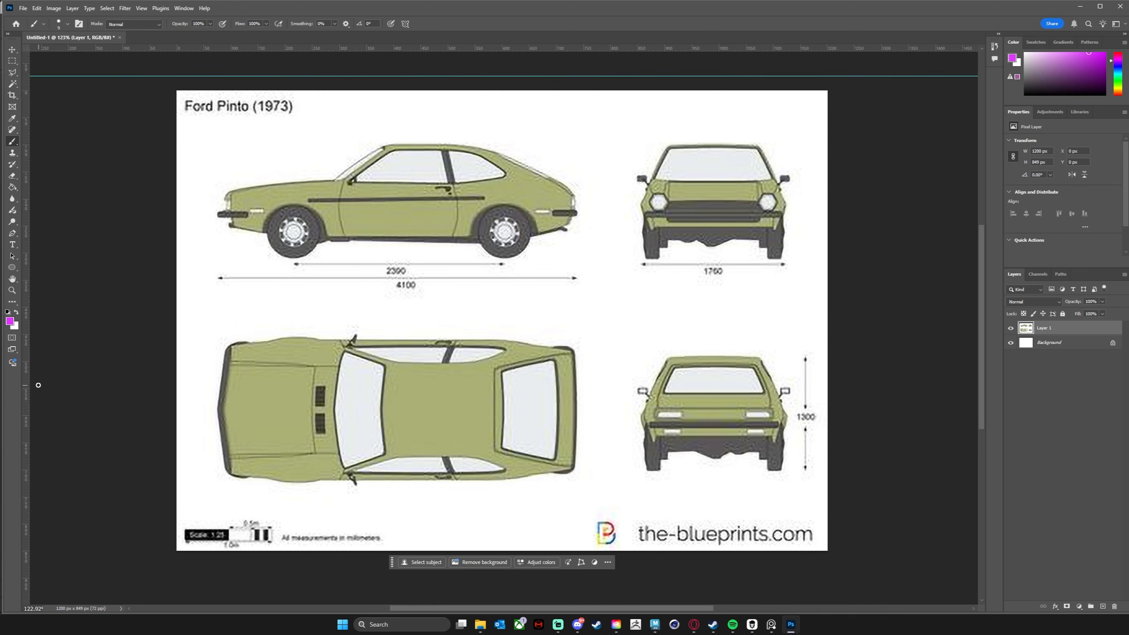
pyautogui.moveTo(26, 384); pyautogui.dragTo(334, 365)
pyautogui.moveTo(335, 365); pyautogui.dragTo(90, 387)
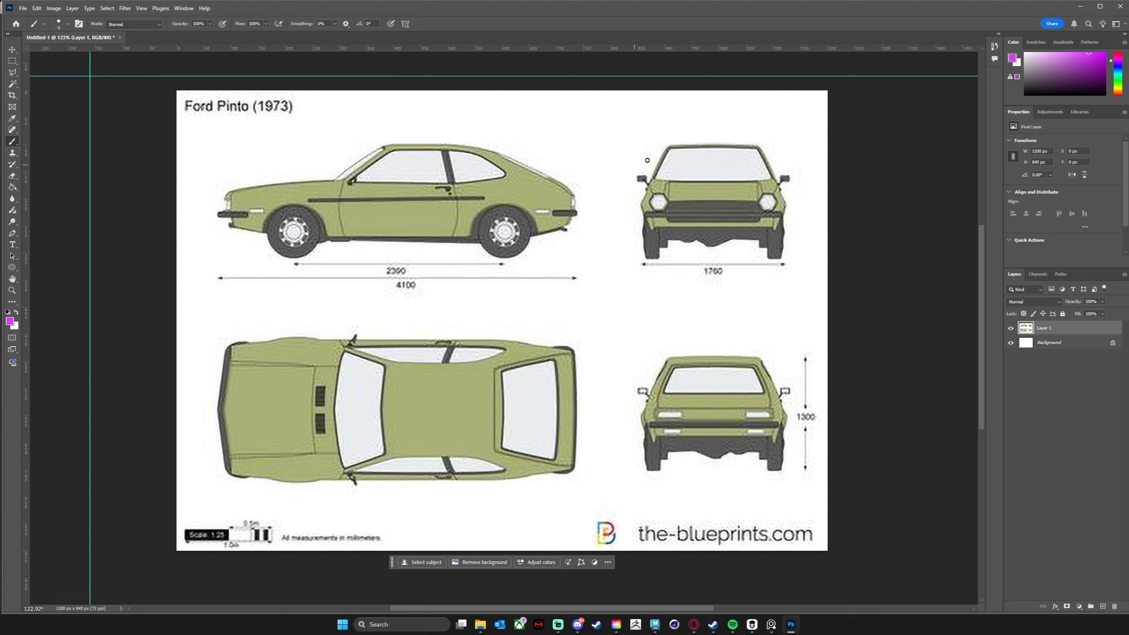
# - Switch to Maya, display the four-view layout and create a polygon cone
pyautogui.click(655, 625)
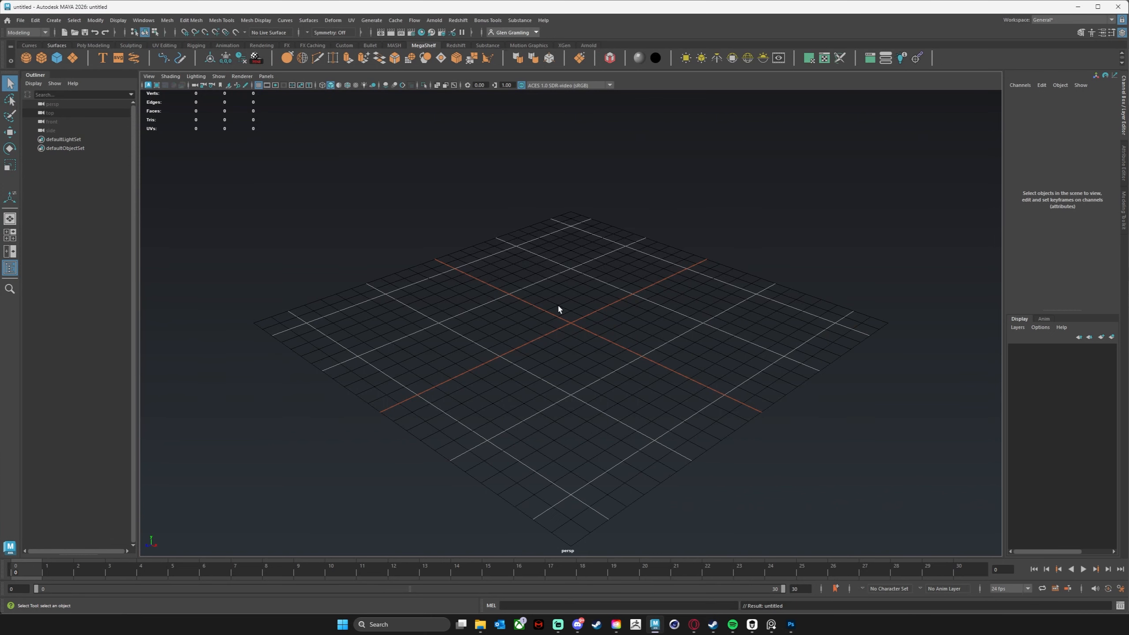
pyautogui.press('space')
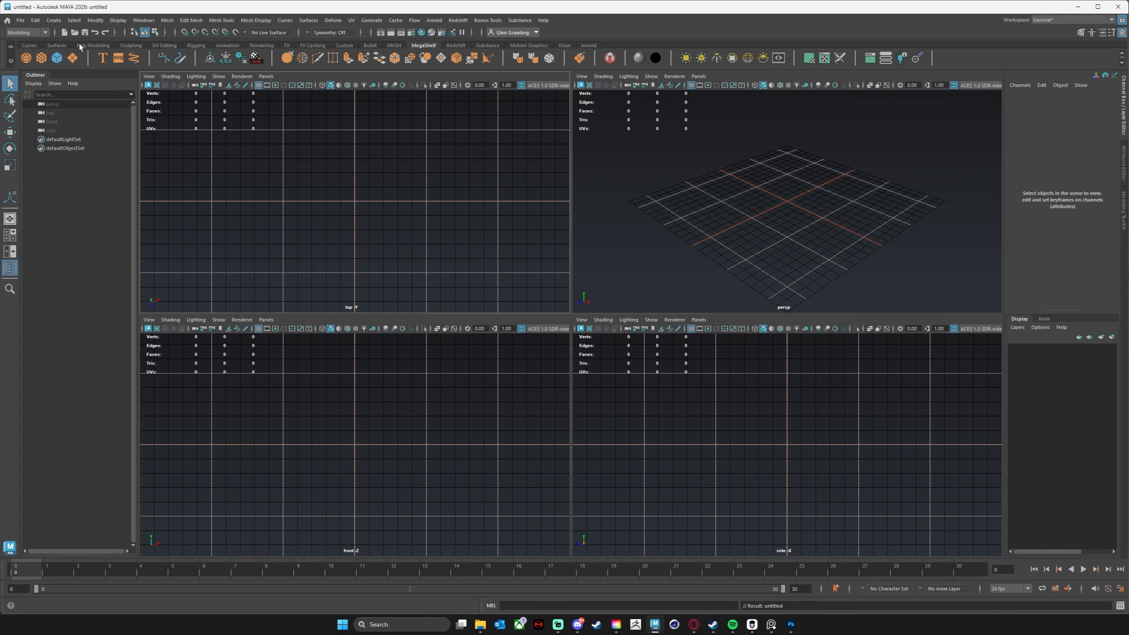
pyautogui.click(93, 45)
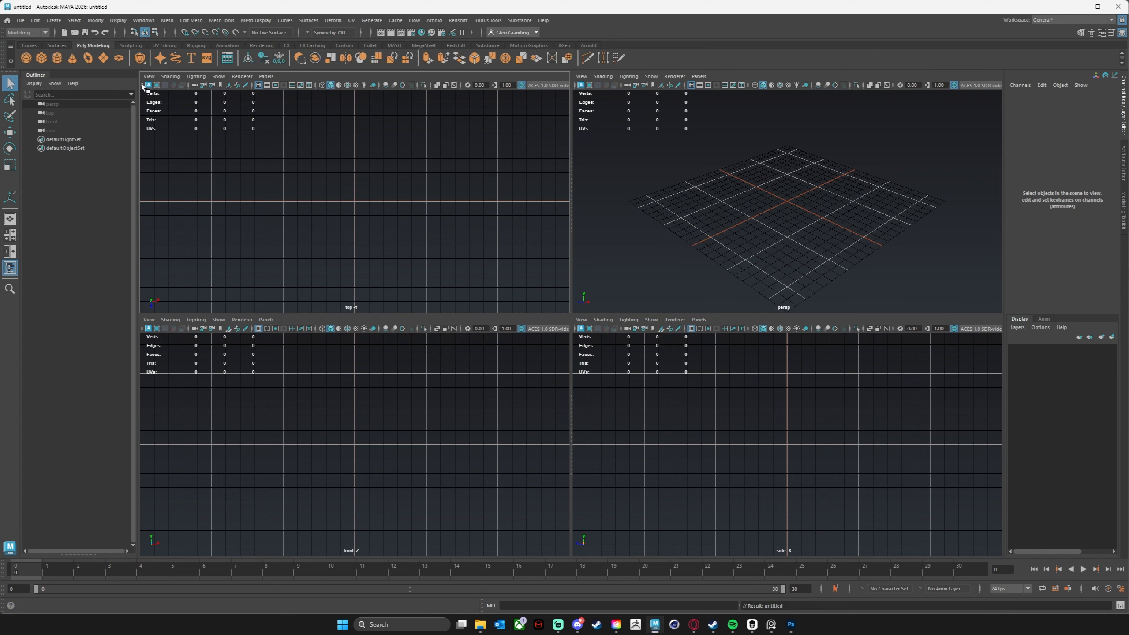
pyautogui.click(72, 58)
# - Set the cone's X rotation to 90 and scale it uniformly to about 4.2
pyautogui.press('w')
pyautogui.press('e')
pyautogui.moveTo(760, 135); pyautogui.dragTo(751, 175)
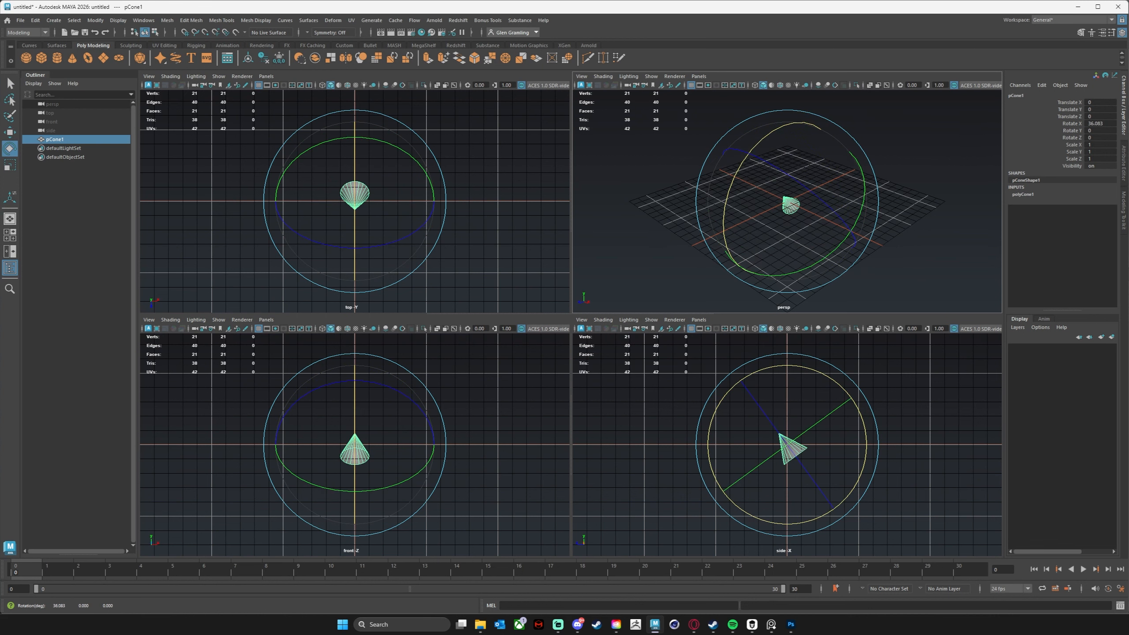
pyautogui.doubleClick(1102, 123)
pyautogui.write('90')
pyautogui.press('Return')
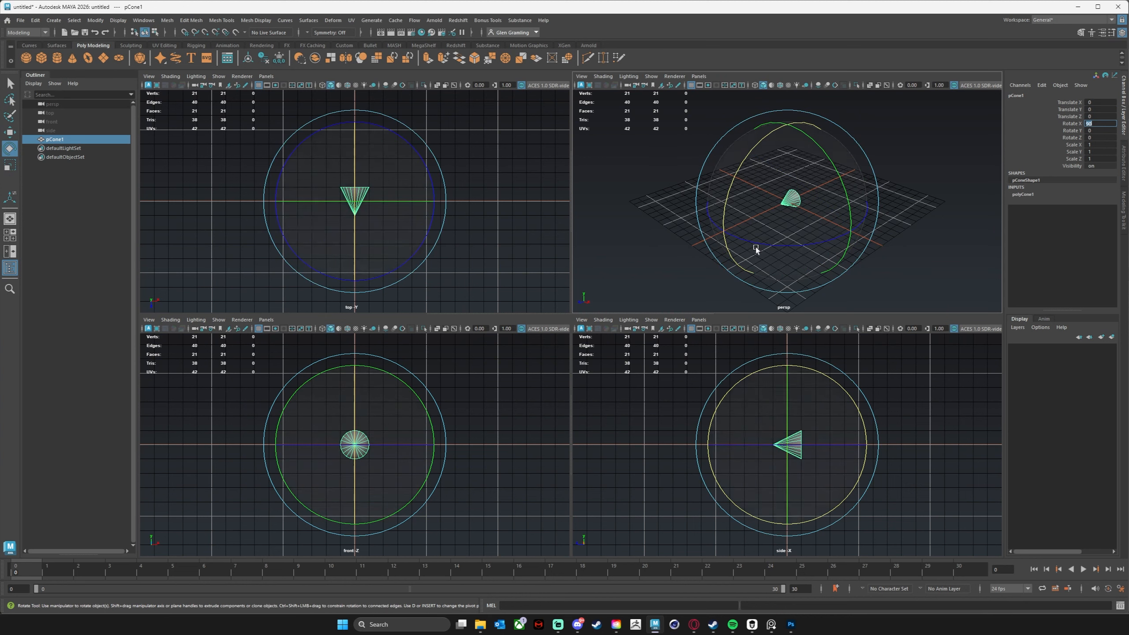
pyautogui.click(789, 200)
pyautogui.press('r')
pyautogui.moveTo(787, 201); pyautogui.dragTo(539, 375)
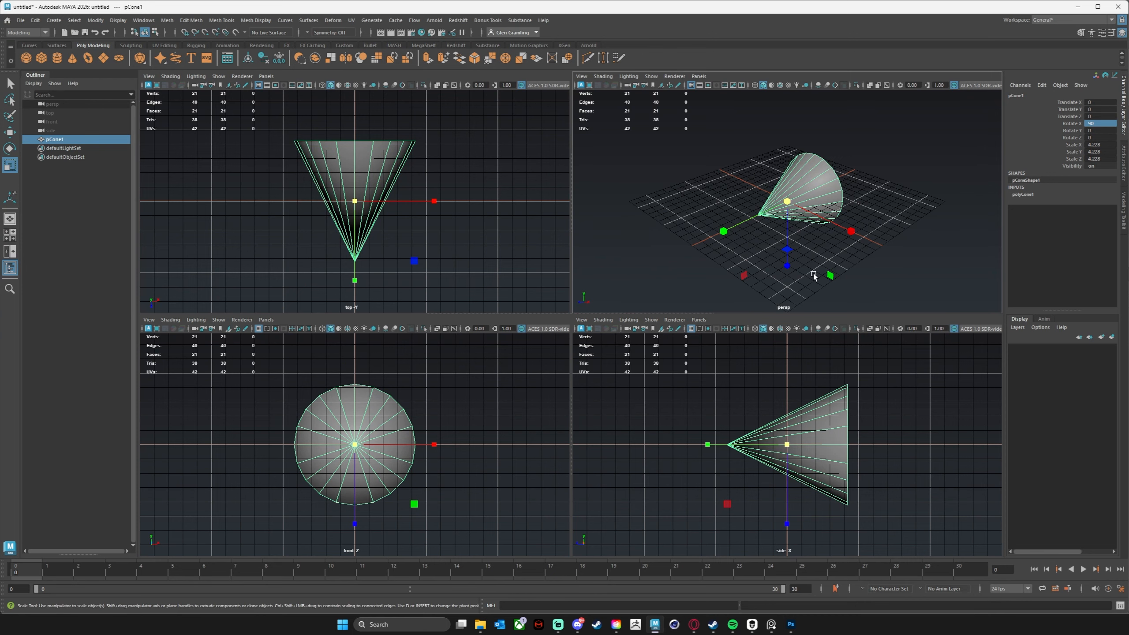
# - Return to Photoshop and move the horizontal guide from above the blueprint to just below it
pyautogui.click(791, 625)
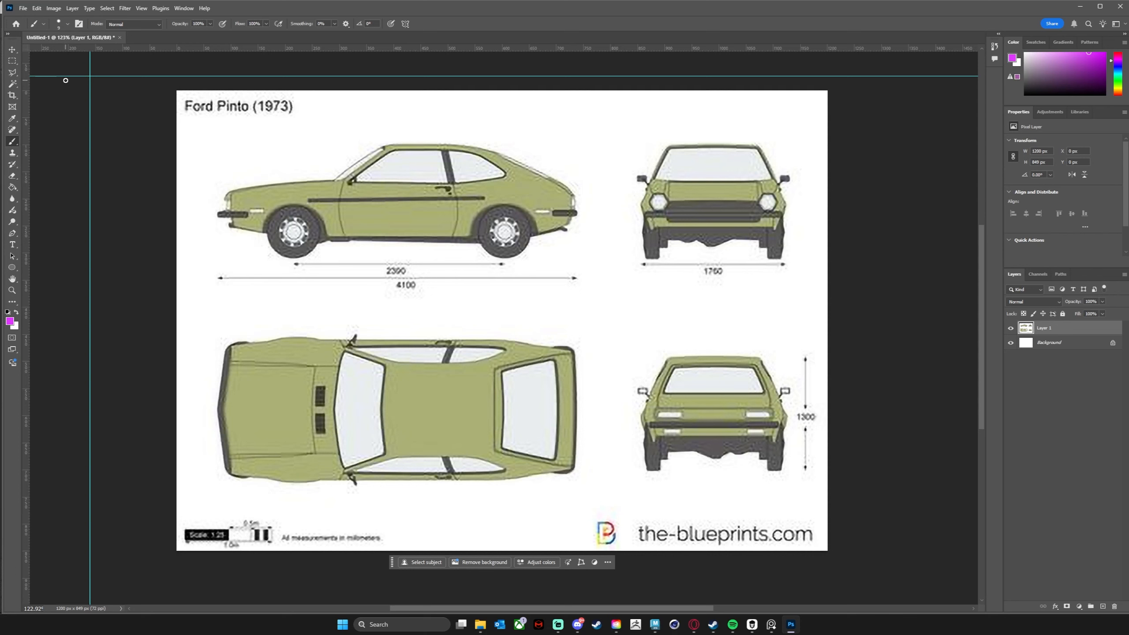
pyautogui.click(12, 50)
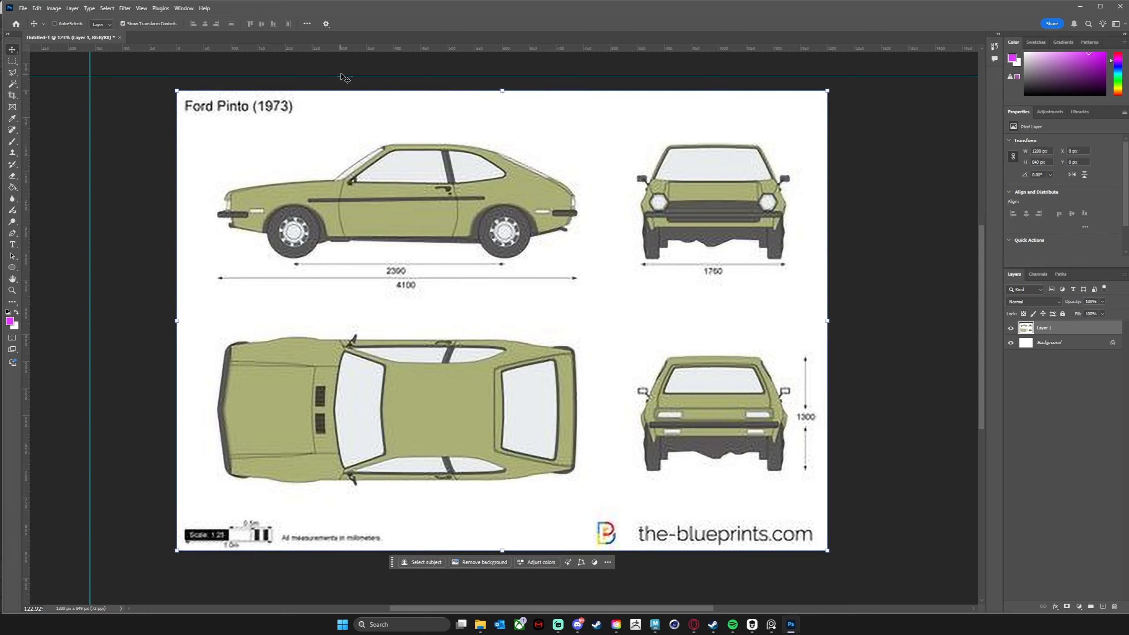
pyautogui.moveTo(349, 48); pyautogui.dragTo(510, 587)
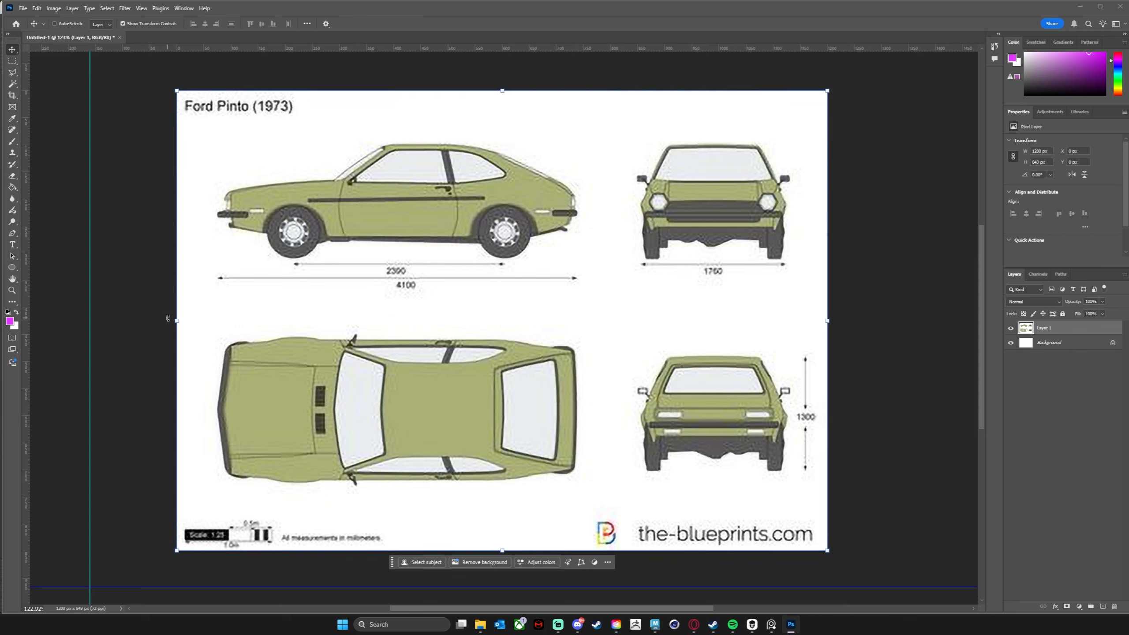
# - Extend the canvas to the left and below the blueprint with the Crop tool, to about 2131 by 1475 px
pyautogui.keyDown('ctrl'); pyautogui.moveTo(576, 361); pyautogui.dragTo(504, 355); pyautogui.keyUp('ctrl')
pyautogui.moveTo(504, 355); pyautogui.dragTo(503, 294, button='middle')
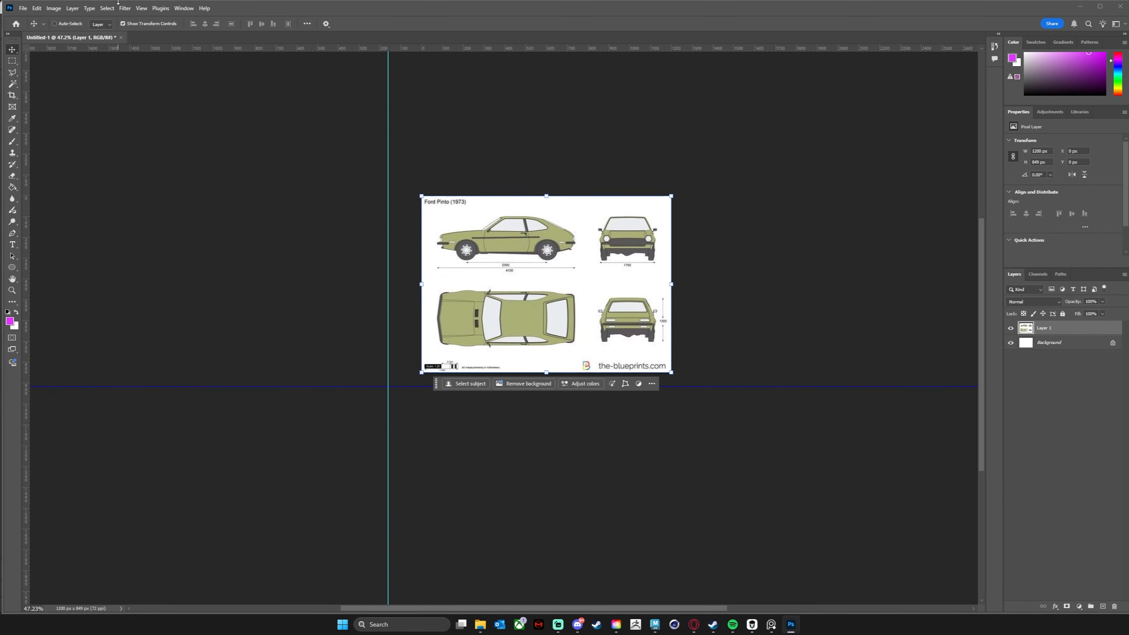
pyautogui.click(12, 95)
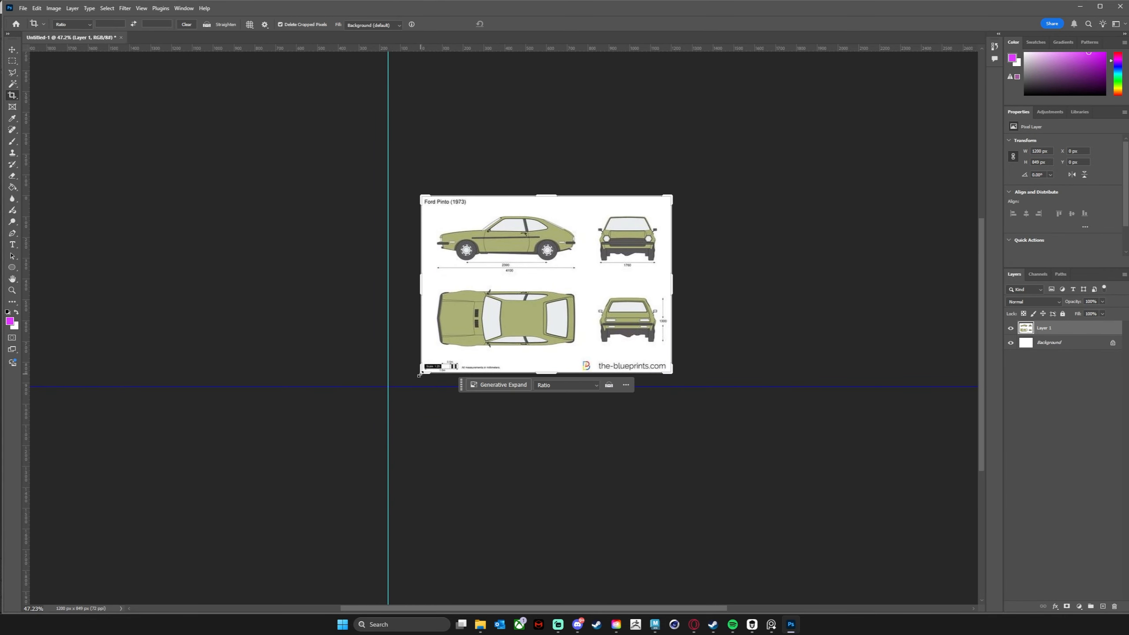
pyautogui.moveTo(419, 374); pyautogui.dragTo(325, 443)
pyautogui.click(12, 49)
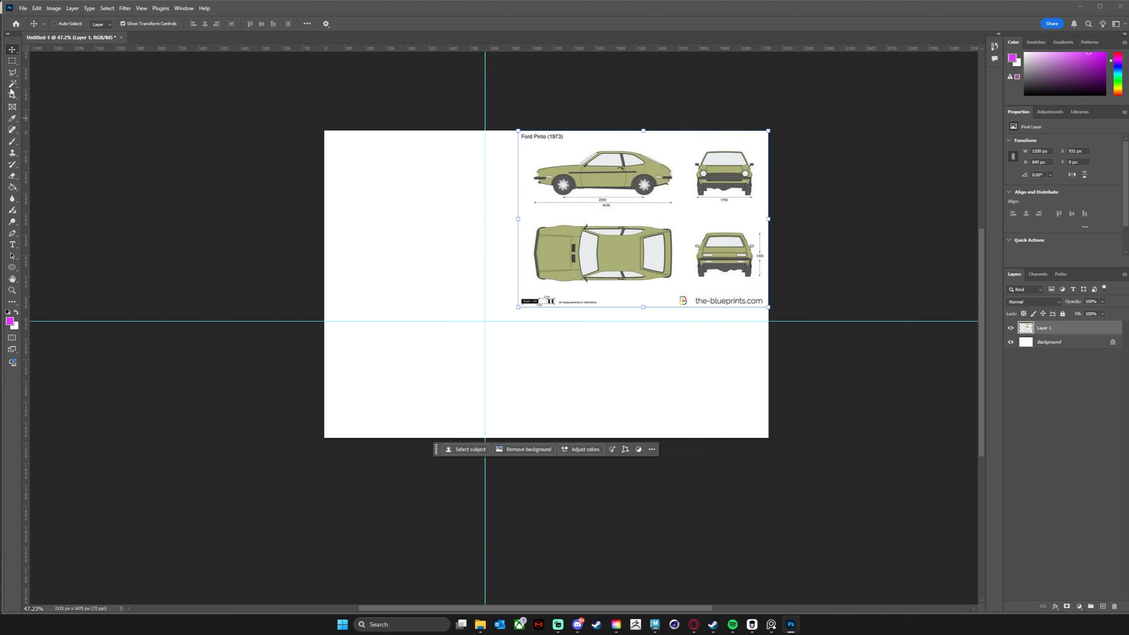
# - Select the car's front view with a rectangular marquee and move it into the lower-left corner of the canvas
pyautogui.click(13, 60)
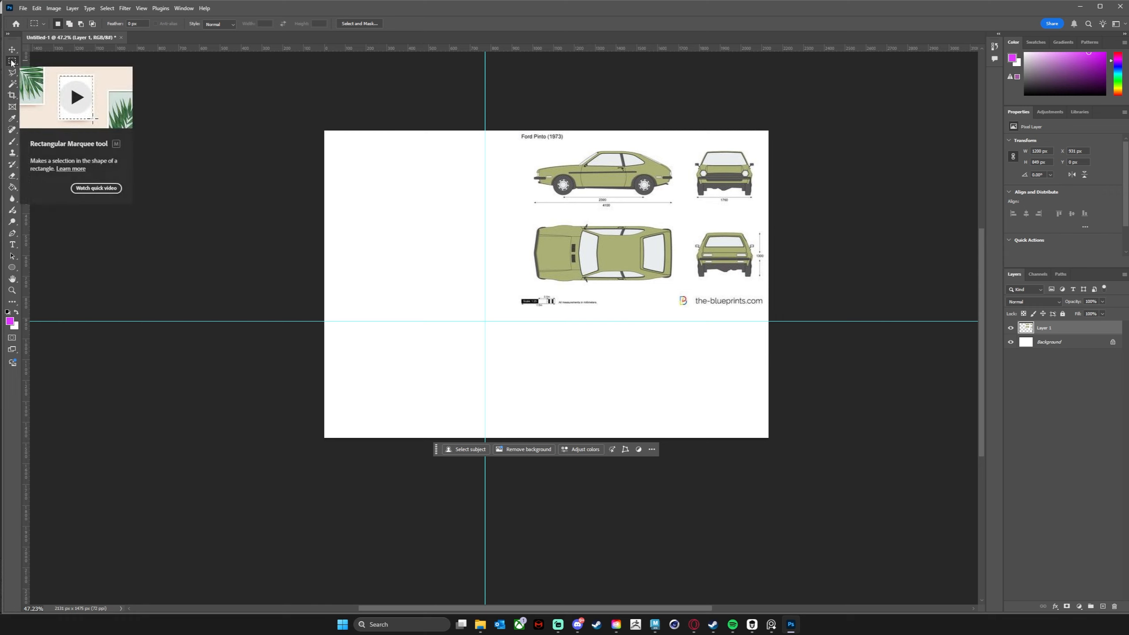
pyautogui.moveTo(684, 135); pyautogui.dragTo(763, 206)
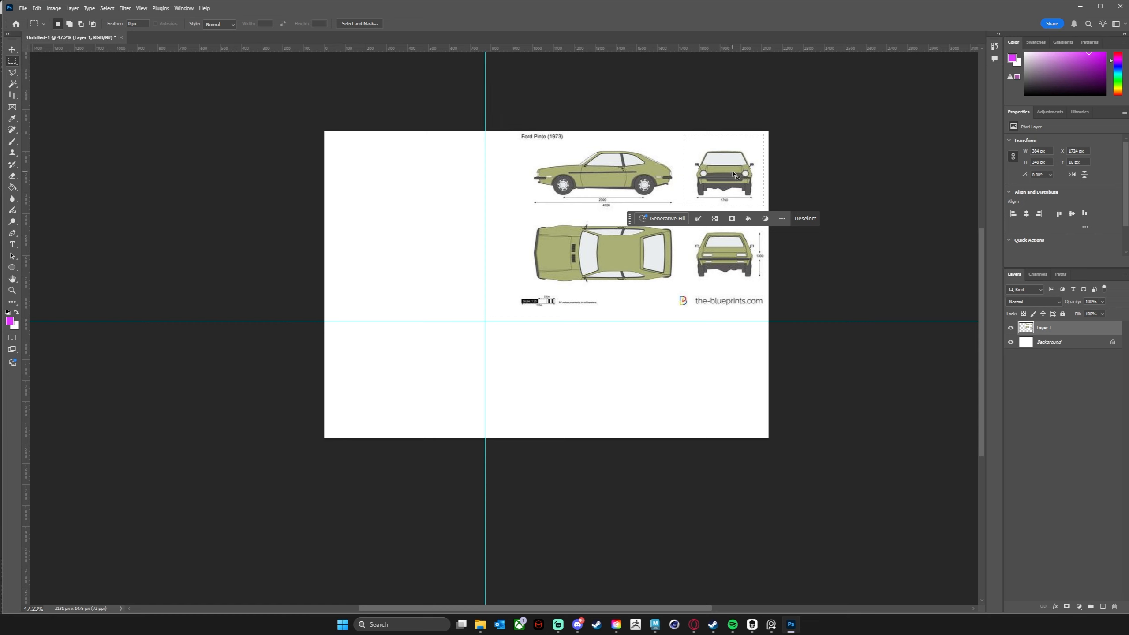
pyautogui.keyDown('ctrl'); pyautogui.moveTo(730, 176); pyautogui.dragTo(376, 403); pyautogui.keyUp('ctrl')
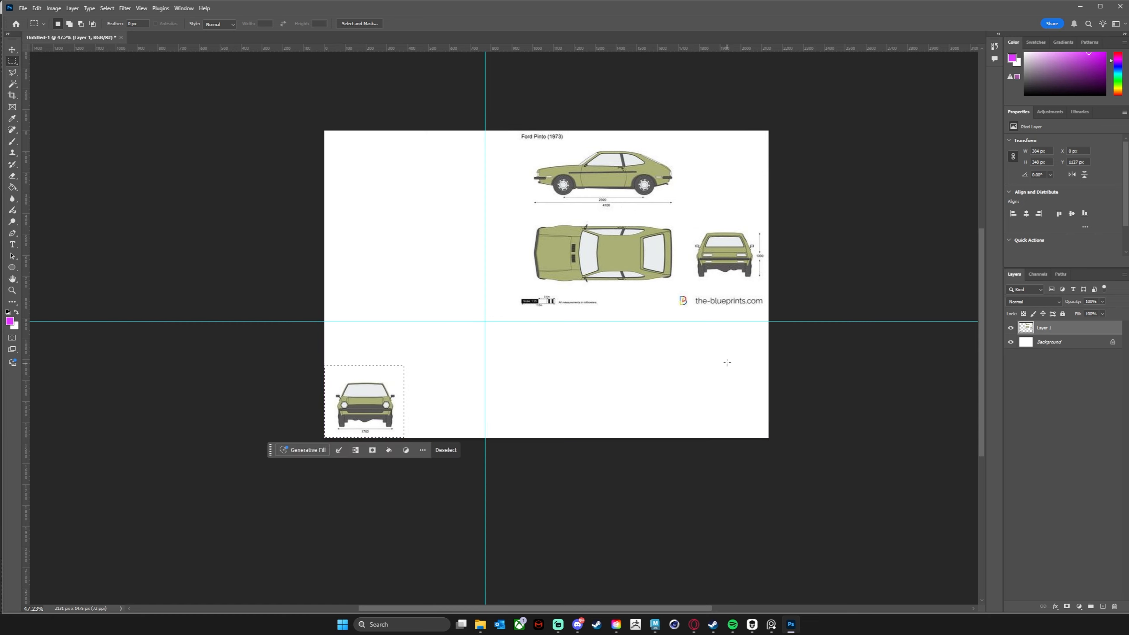
# - Look at the cone's front view in Maya, return to Photoshop and clear the selection around the moved front view
pyautogui.click(654, 625)
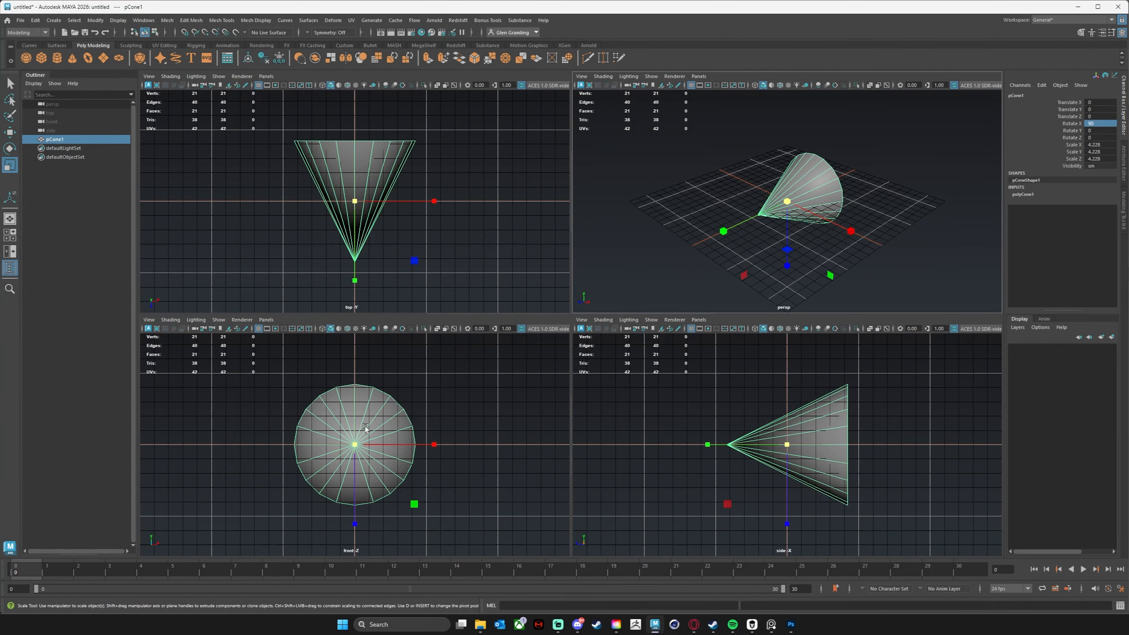
pyautogui.click(790, 624)
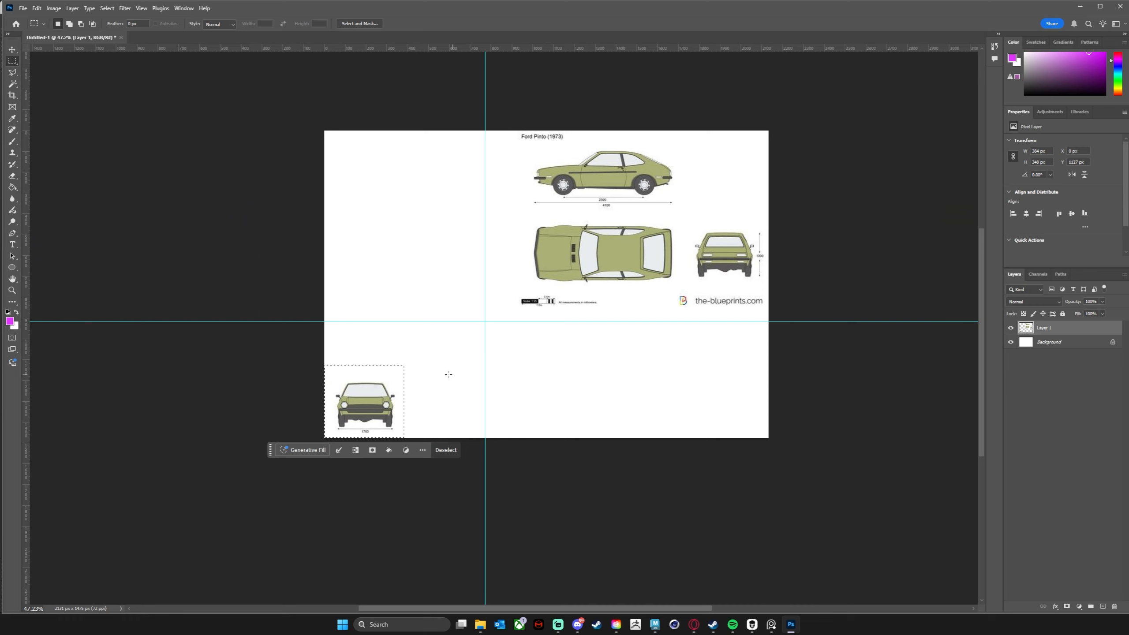
pyautogui.press('z')
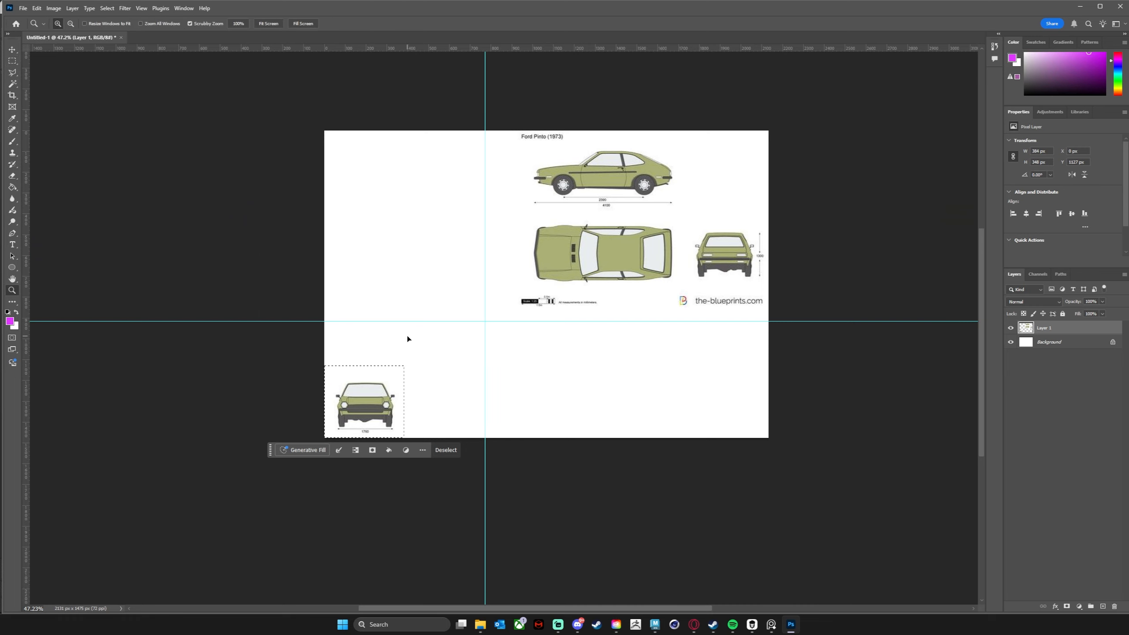
pyautogui.hotkey('ctrl', 'd')
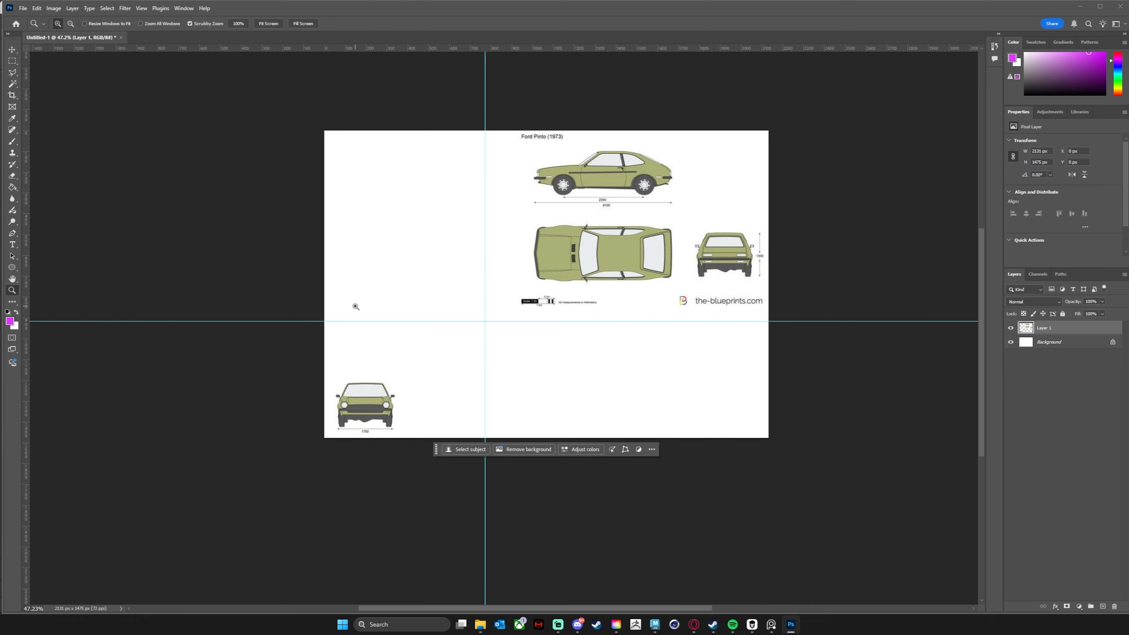
# - Place horizontal guides at the roof line and at the bottom of the tyres on the car's front view
pyautogui.moveTo(355, 304); pyautogui.dragTo(416, 299)
pyautogui.moveTo(542, 325); pyautogui.dragTo(547, 142)
pyautogui.moveTo(408, 261); pyautogui.dragTo(502, 259)
pyautogui.moveTo(371, 49); pyautogui.dragTo(428, 233)
pyautogui.moveTo(347, 48); pyautogui.dragTo(460, 413)
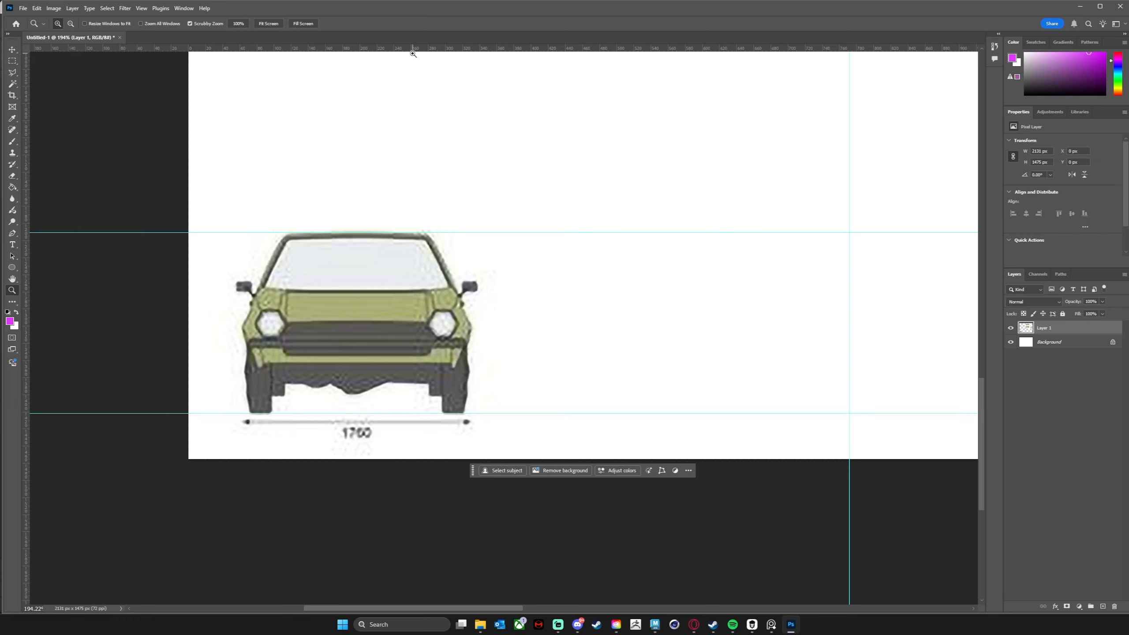
# - Add three horizontal guides across the front view at the top of the mirrors, the top of the headlights and the bumper
pyautogui.moveTo(413, 50); pyautogui.dragTo(460, 281)
pyautogui.moveTo(327, 49); pyautogui.dragTo(373, 311)
pyautogui.moveTo(346, 49); pyautogui.dragTo(396, 338)
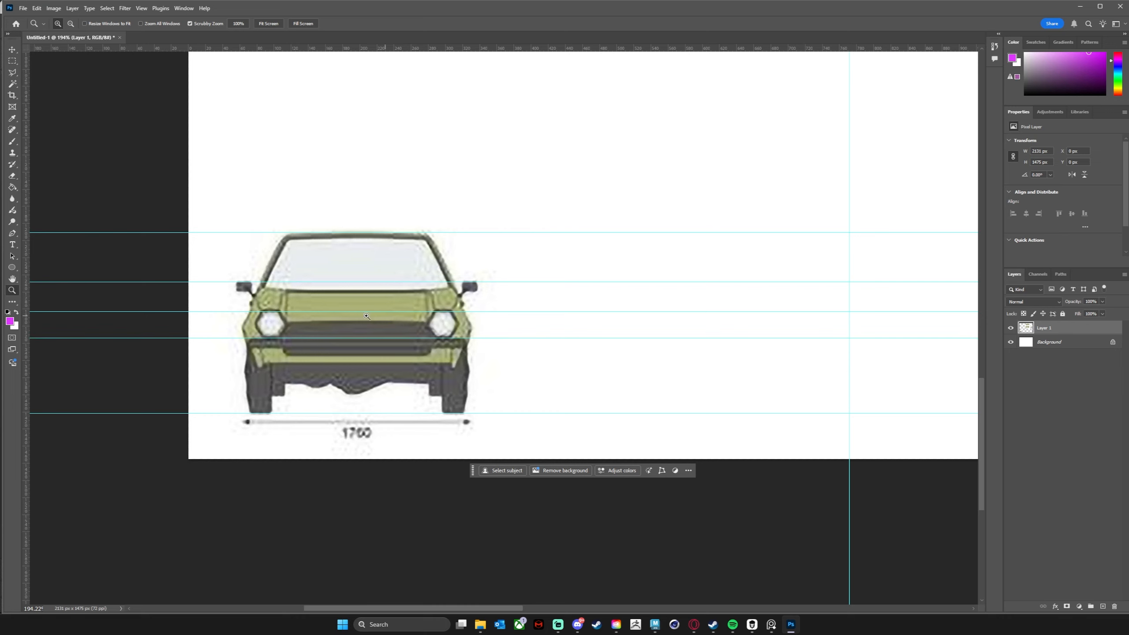
# - Add vertical guides at both outer sides of the front view's body and at the two inner edges beside the headlights
pyautogui.moveTo(25, 296); pyautogui.dragTo(242, 333)
pyautogui.moveTo(26, 340); pyautogui.dragTo(471, 349)
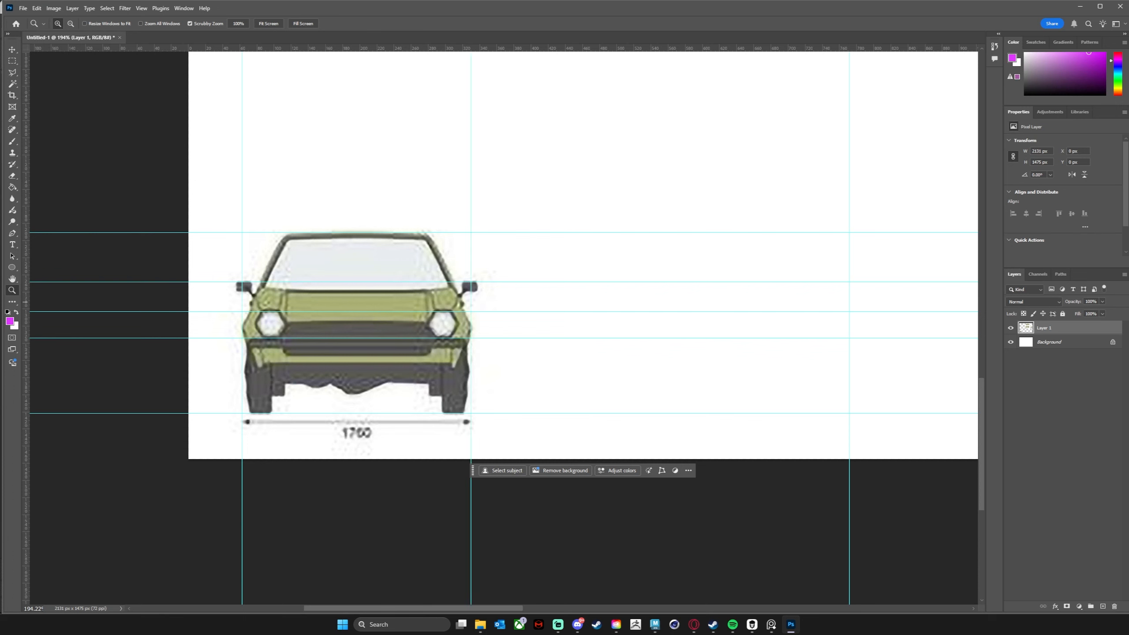
pyautogui.moveTo(27, 337); pyautogui.dragTo(284, 356)
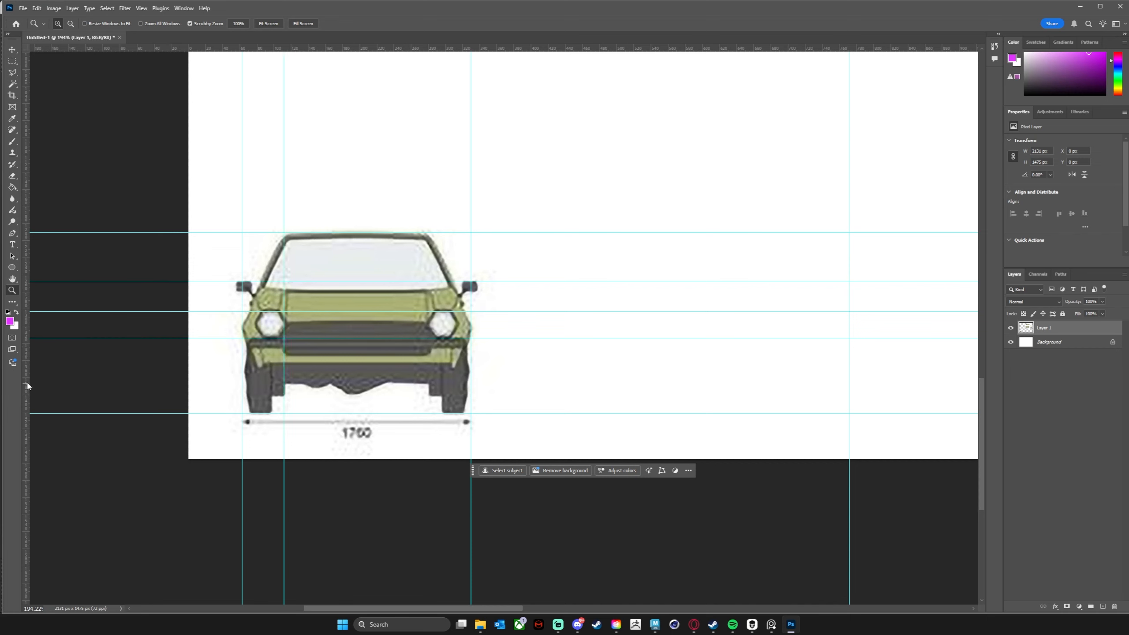
pyautogui.moveTo(26, 384); pyautogui.dragTo(428, 371)
# - Select the car's side view with the Rectangular Marquee and move it beside the front view, aligned to the horizontal guides
pyautogui.moveTo(365, 279); pyautogui.dragTo(293, 242)
pyautogui.moveTo(507, 280); pyautogui.dragTo(433, 286)
pyautogui.moveTo(510, 243); pyautogui.dragTo(512, 315)
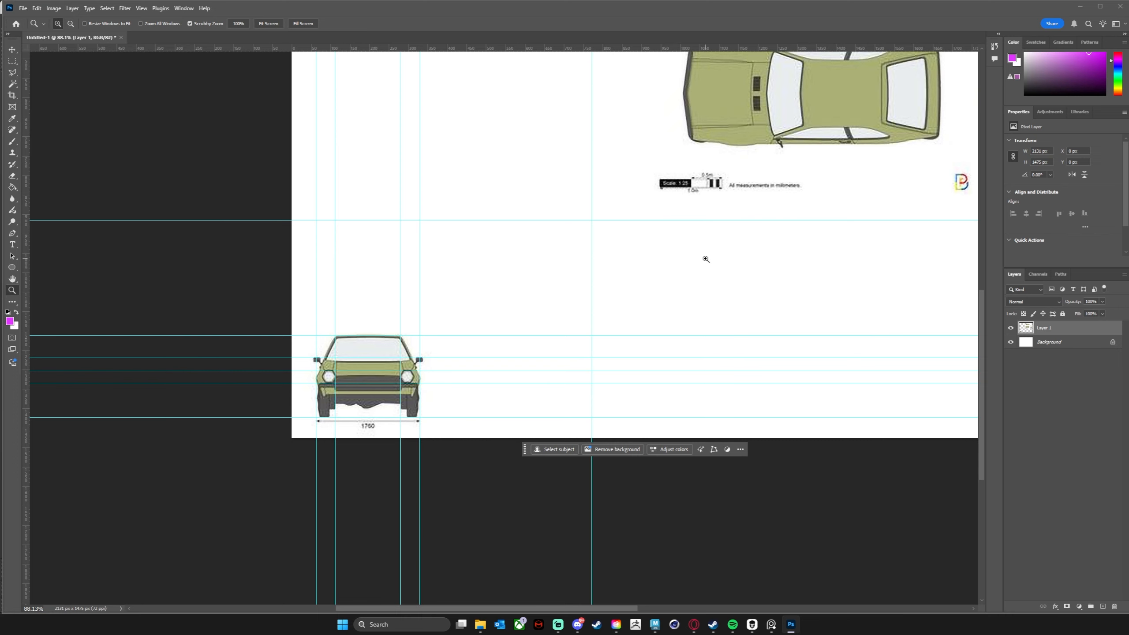
pyautogui.moveTo(630, 308); pyautogui.dragTo(514, 388)
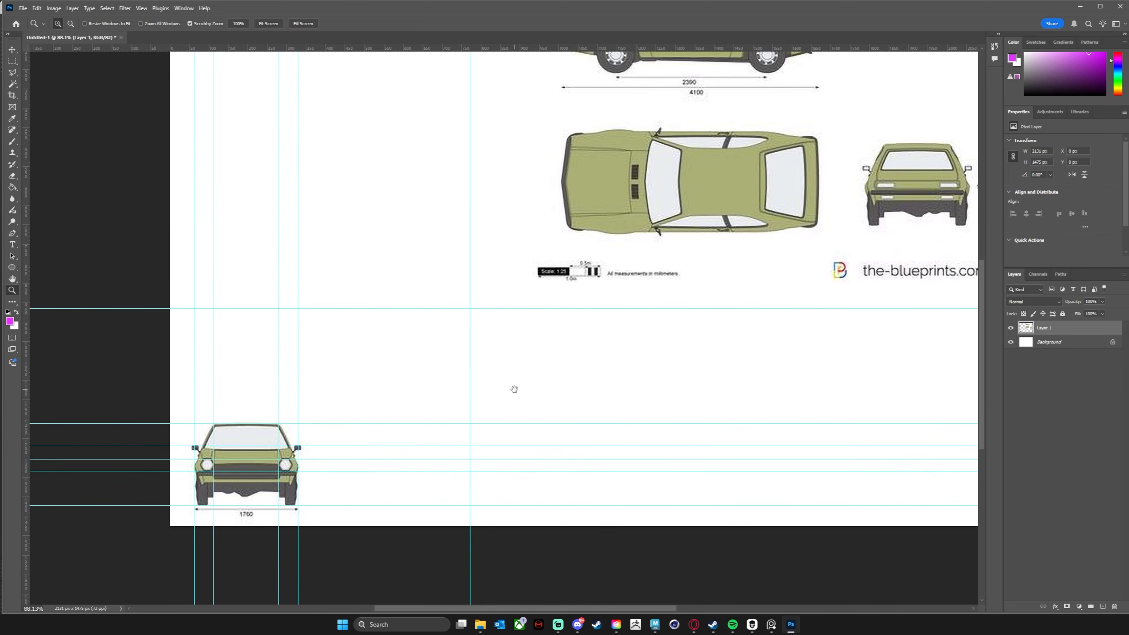
pyautogui.moveTo(698, 175); pyautogui.dragTo(632, 229)
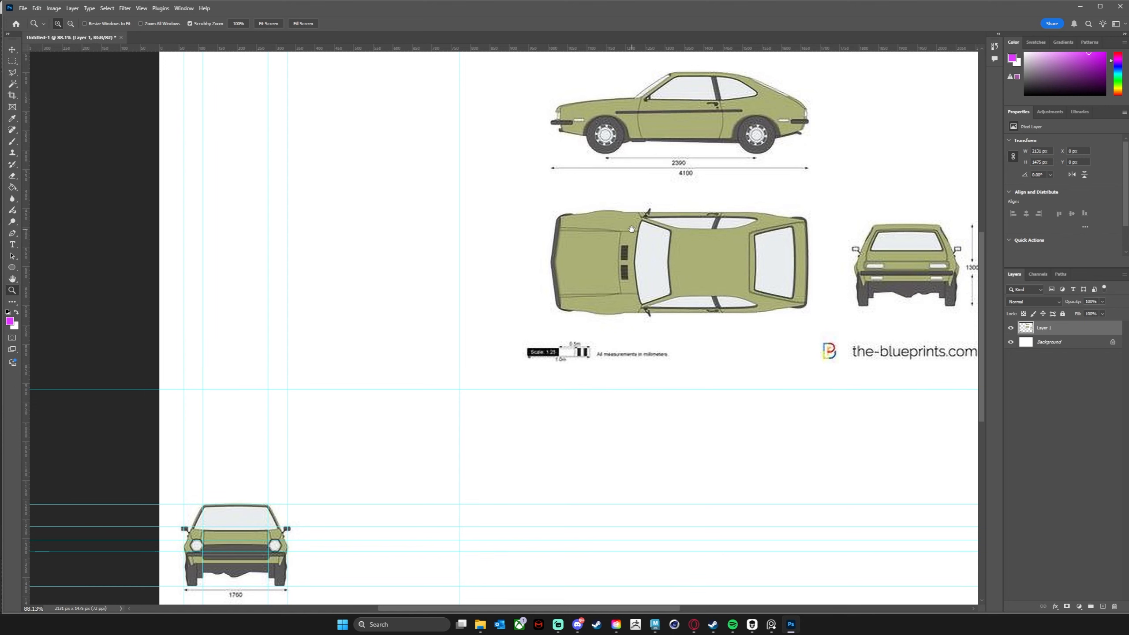
pyautogui.click(12, 61)
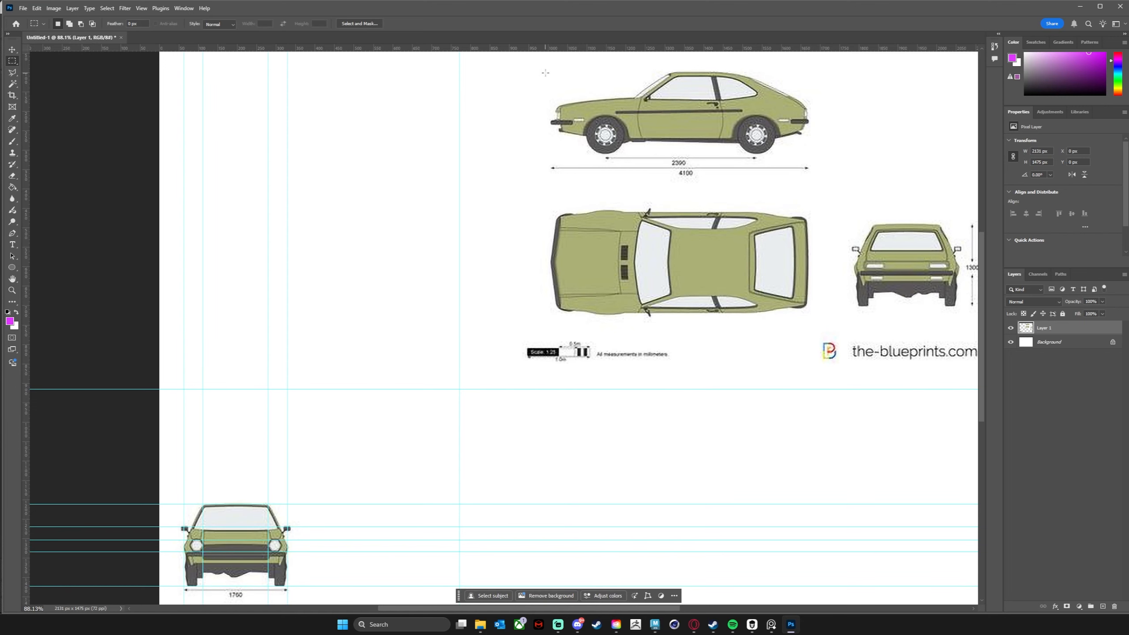
pyautogui.moveTo(542, 57); pyautogui.dragTo(827, 190)
pyautogui.moveTo(734, 206); pyautogui.dragTo(772, 185)
pyautogui.keyDown('ctrl'); pyautogui.moveTo(741, 119); pyautogui.dragTo(499, 538); pyautogui.keyUp('ctrl')
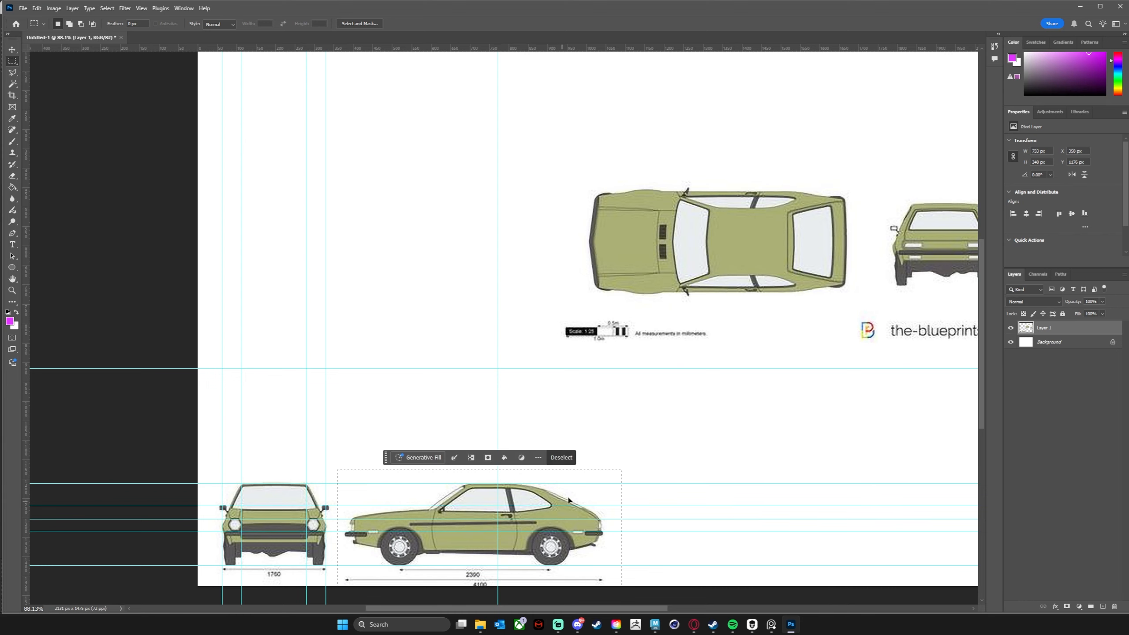
pyautogui.moveTo(623, 445); pyautogui.dragTo(628, 367)
pyautogui.press('Return')
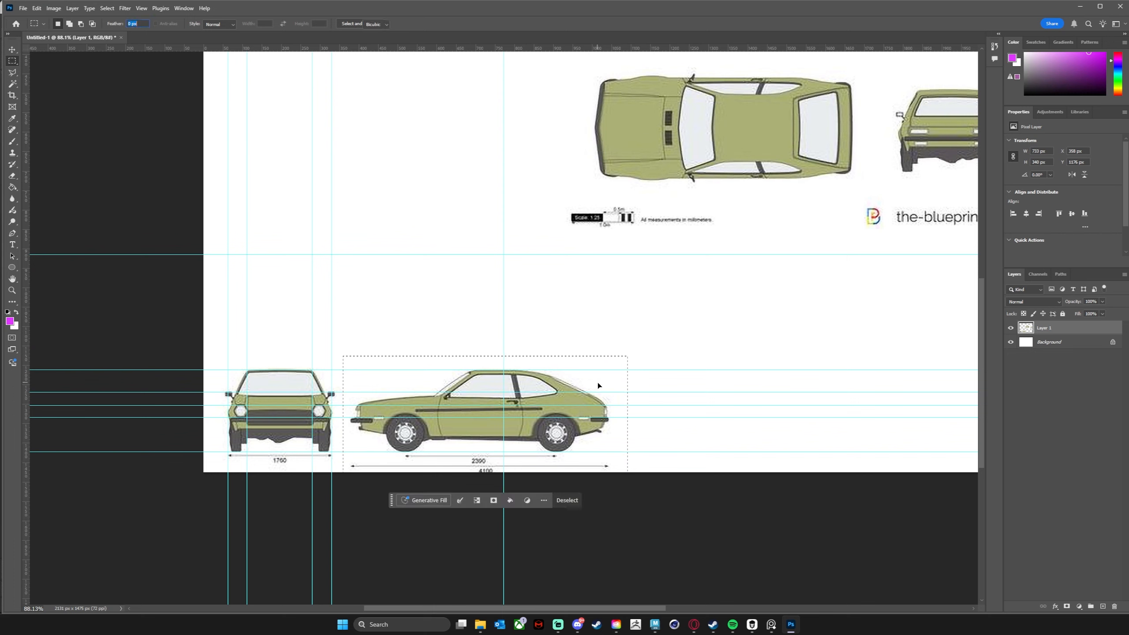
# - Try to enlarge the moved side view slightly with Free Transform
pyautogui.hotkey('ctrl', 't')
pyautogui.moveTo(627, 356); pyautogui.dragTo(632, 353)
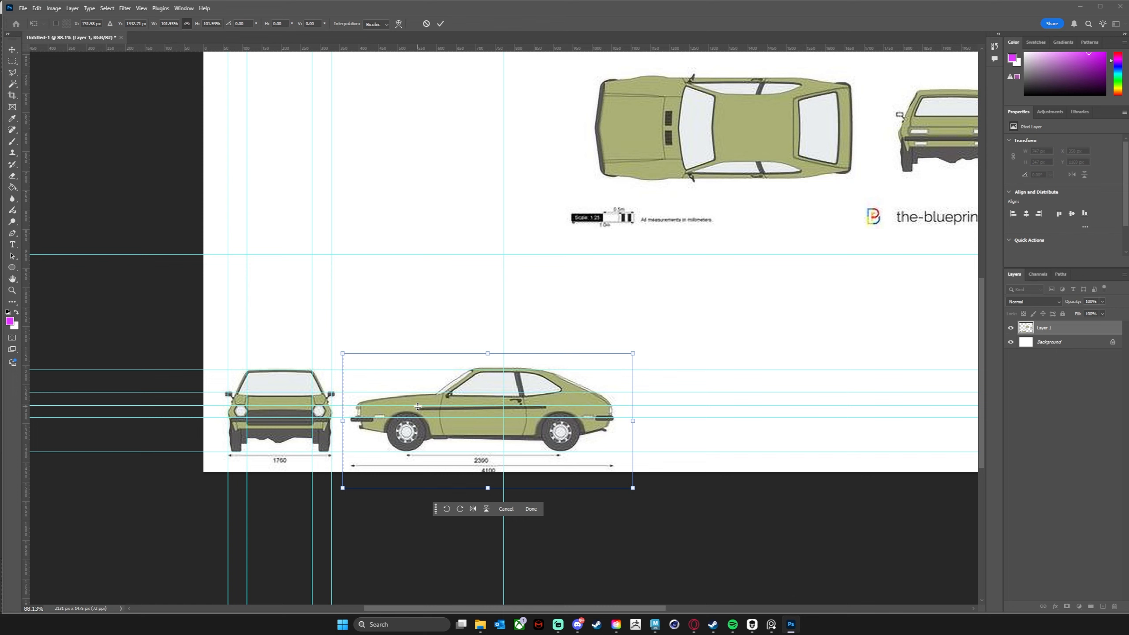
pyautogui.hotkey('ctrl', 'z')
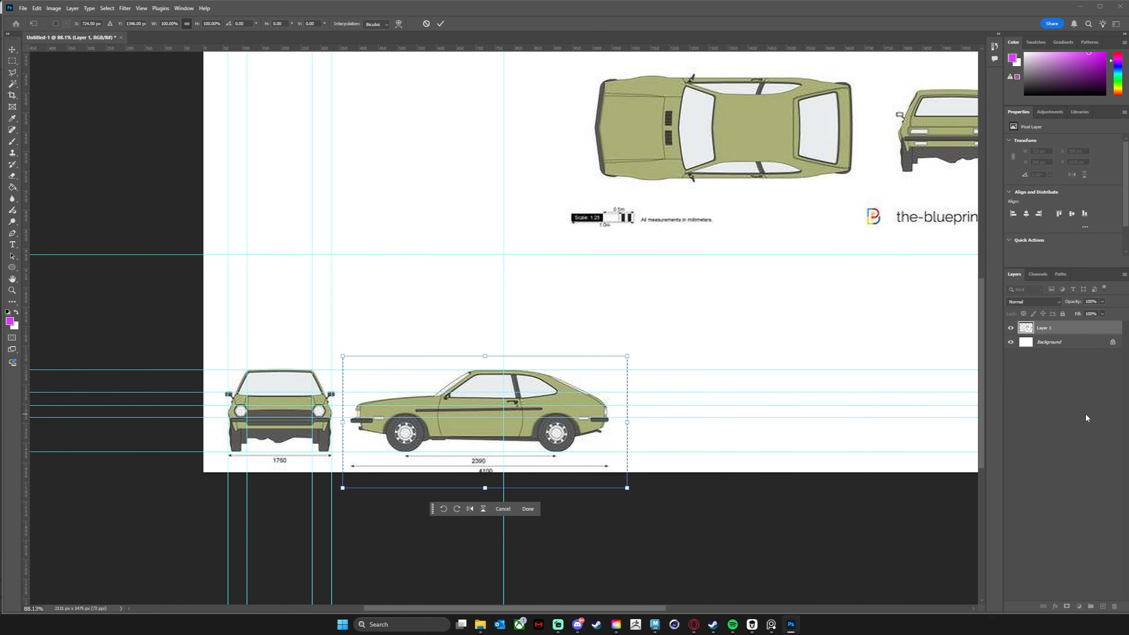
pyautogui.press('Return')
# - Clear the selection and check the side view's alignment with the front view along the horizontal guides
pyautogui.hotkey('ctrl', 'd')
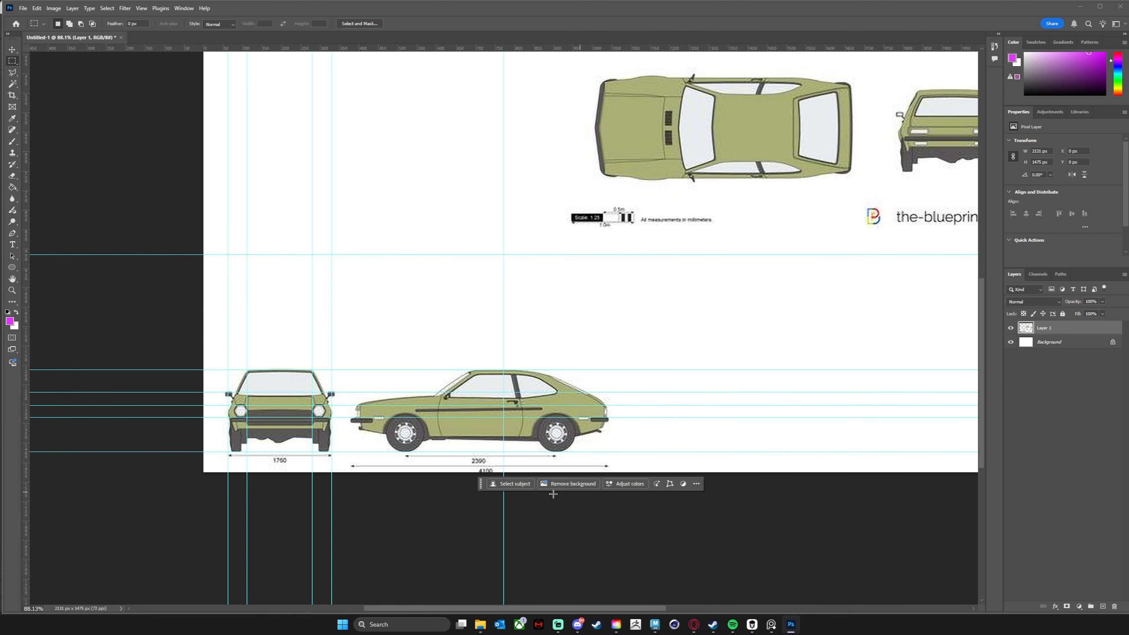
pyautogui.press('z')
pyautogui.moveTo(412, 410); pyautogui.dragTo(444, 407)
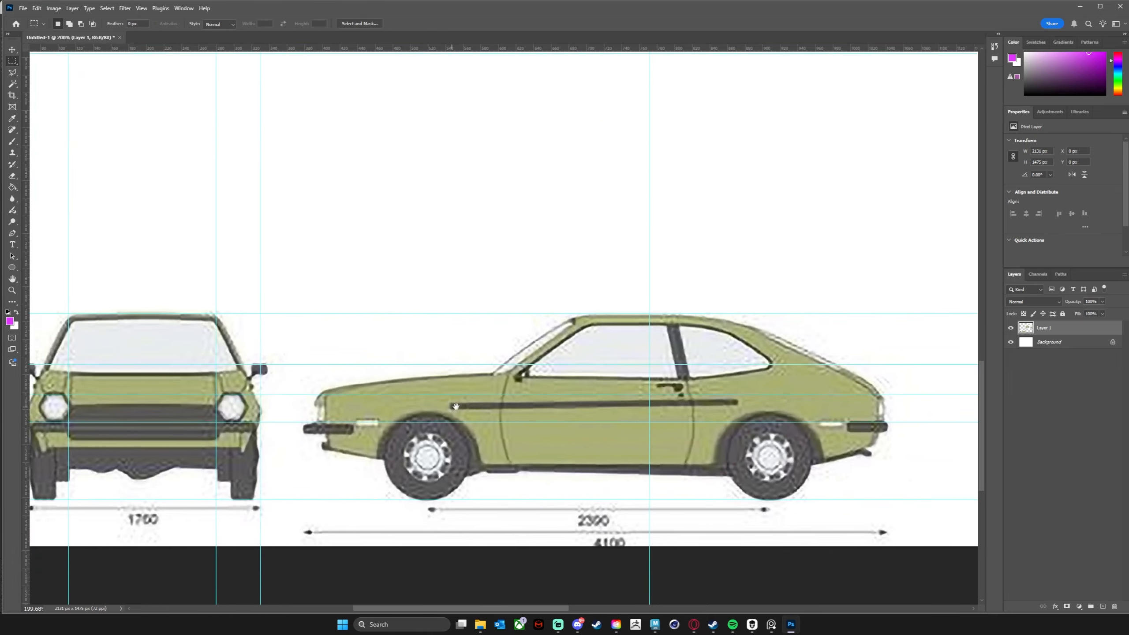
pyautogui.press('m')
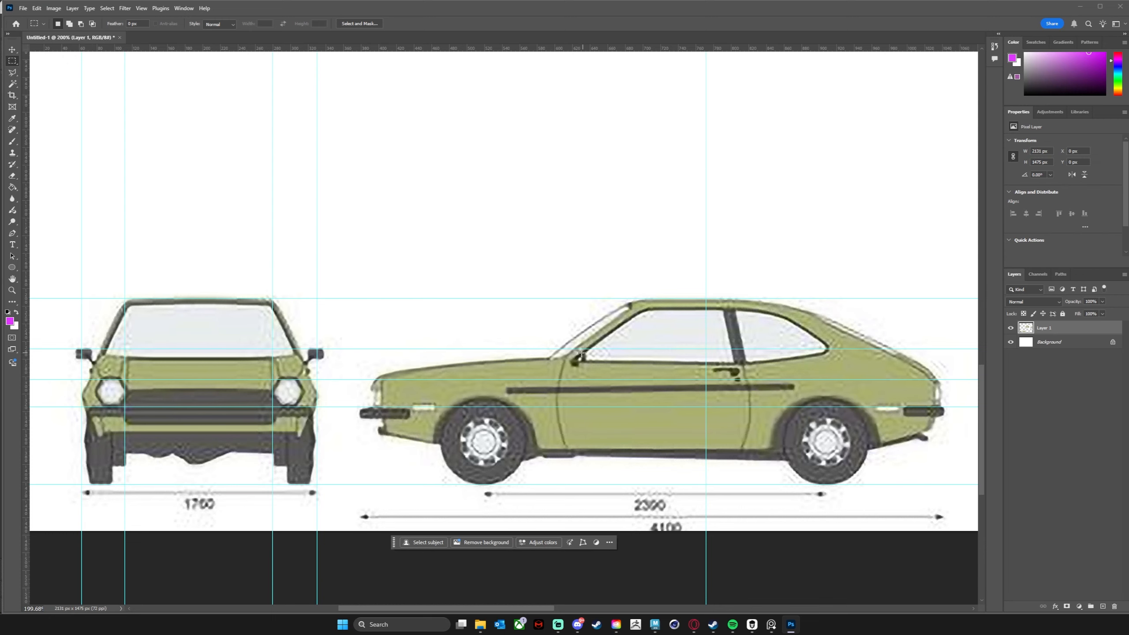
pyautogui.moveTo(443, 292); pyautogui.dragTo(572, 315)
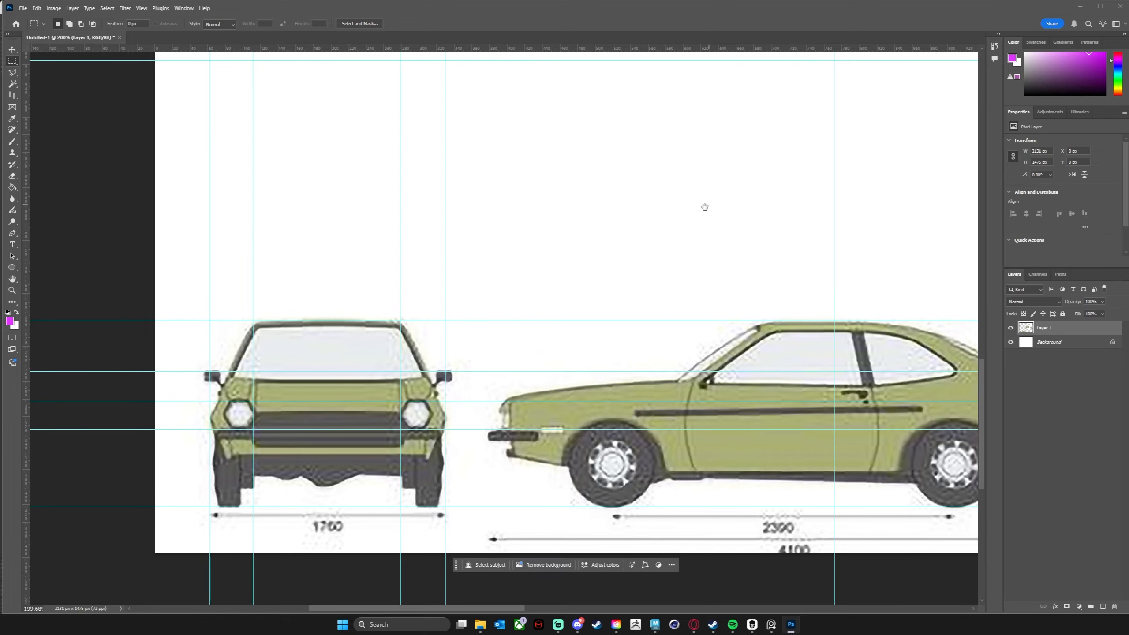
pyautogui.moveTo(702, 259); pyautogui.dragTo(585, 276)
pyautogui.keyDown('ctrl'); pyautogui.moveTo(798, 252); pyautogui.dragTo(429, 323); pyautogui.keyUp('ctrl')
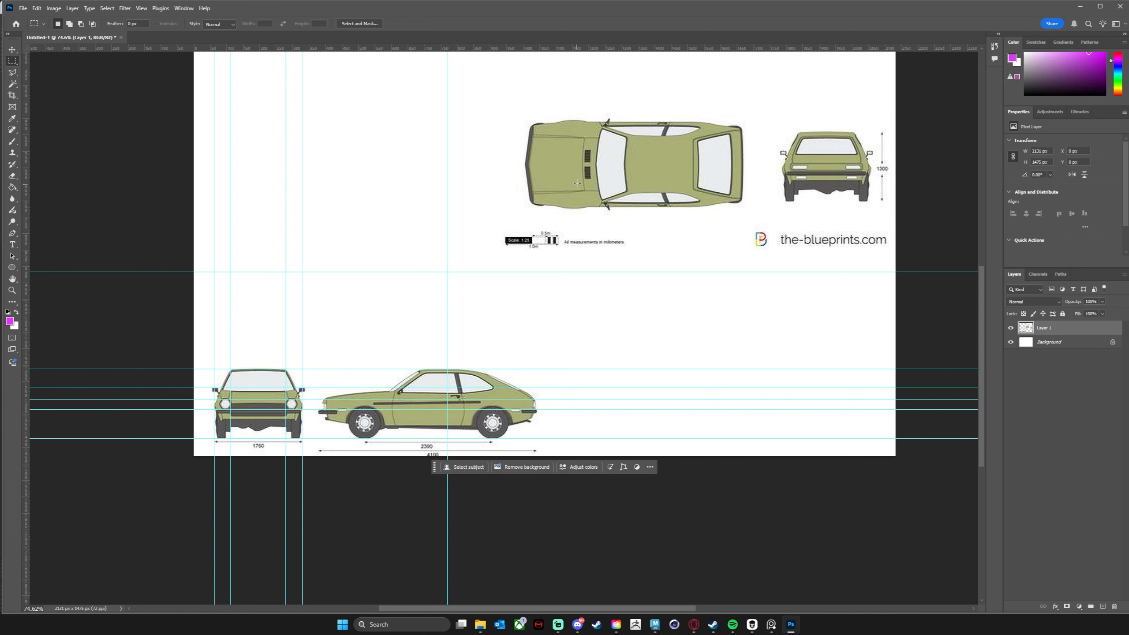
# - Select the car's top view, check the cone's orientation in Maya's top view and return to Photoshop
pyautogui.moveTo(514, 109); pyautogui.dragTo(753, 219)
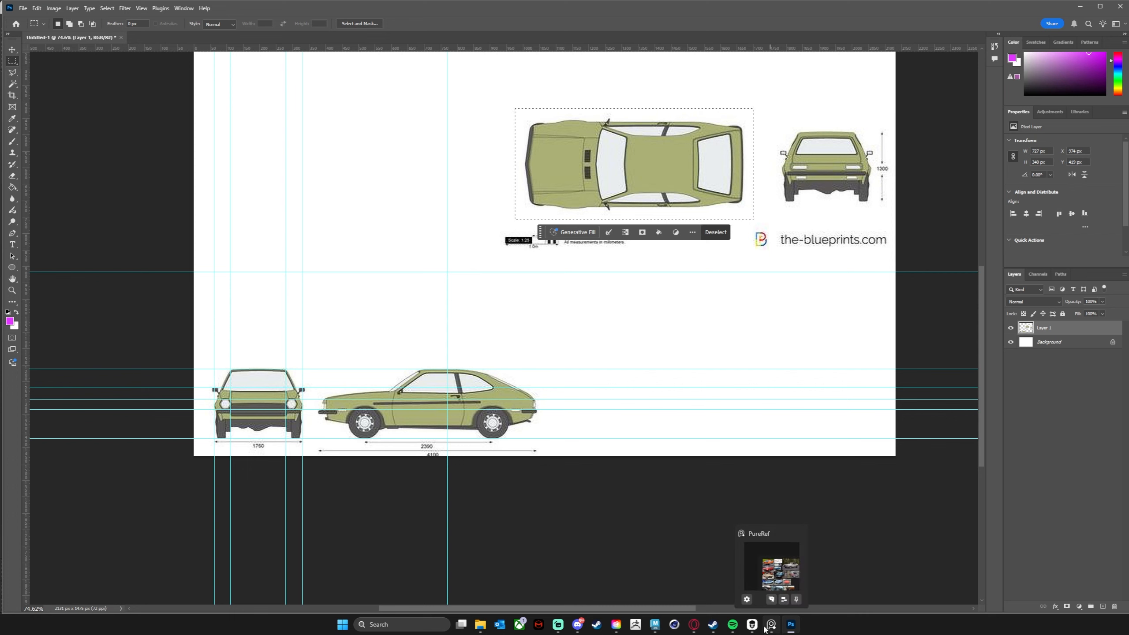
pyautogui.click(655, 624)
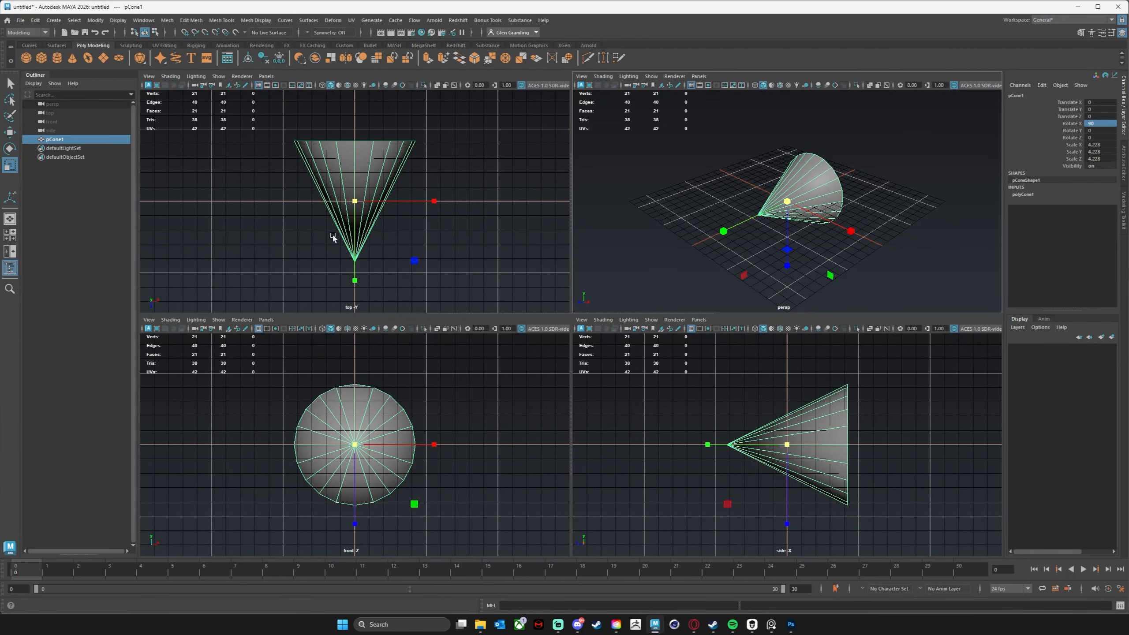
pyautogui.click(790, 624)
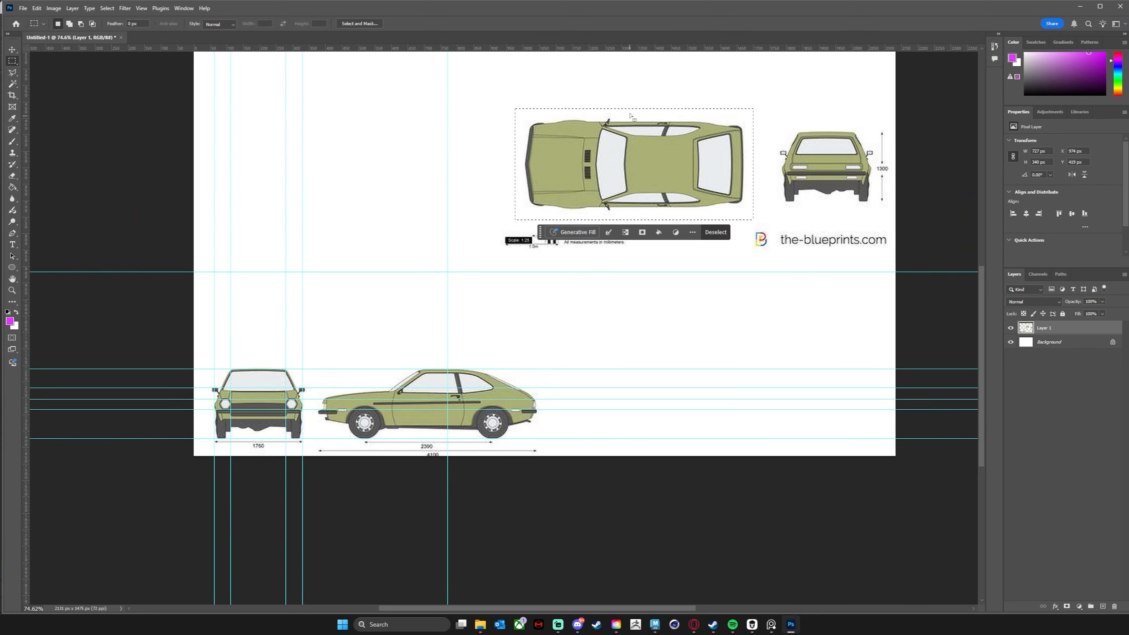
# - Rotate the selected top view by -90° with Free Transform so the car's nose points down
pyautogui.hotkey('ctrl', 't')
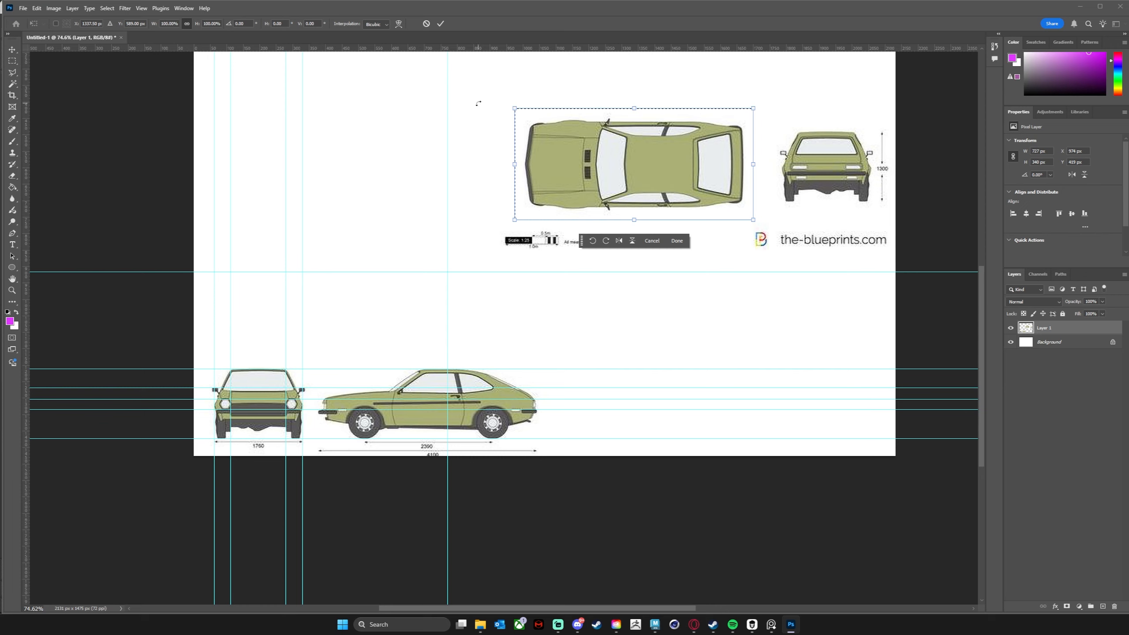
pyautogui.moveTo(481, 85); pyautogui.dragTo(623, 264)
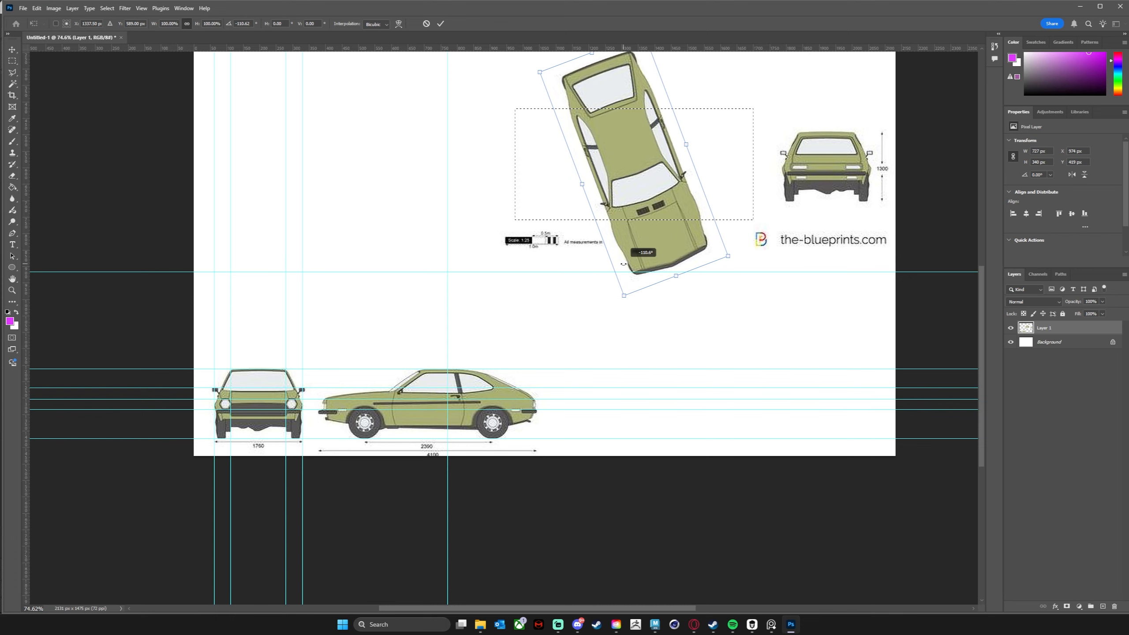
pyautogui.moveTo(622, 264); pyautogui.dragTo(623, 263)
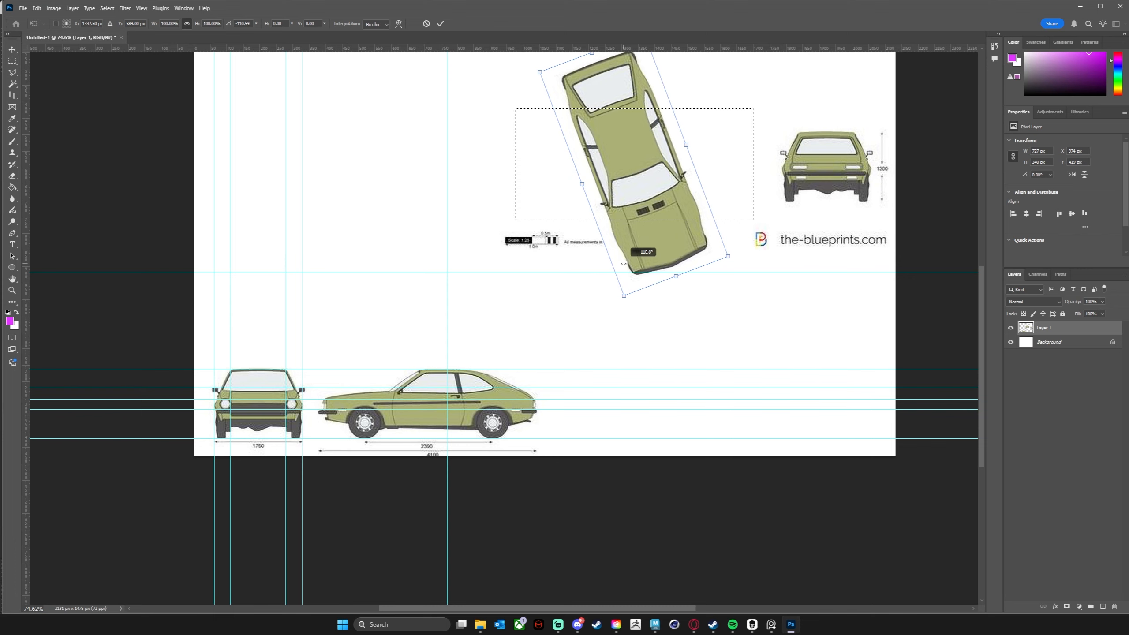
pyautogui.moveTo(623, 263); pyautogui.dragTo(595, 267)
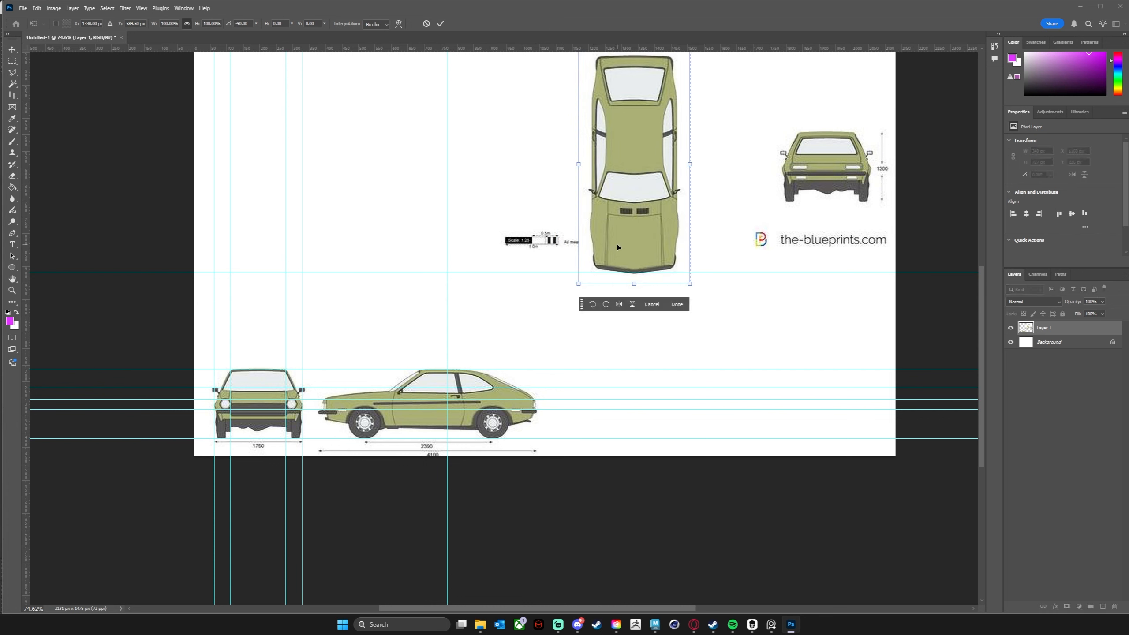
# - Move the rotated top view directly above the front view, centre it between the vertical body guides and apply the transform
pyautogui.moveTo(636, 151); pyautogui.dragTo(265, 230)
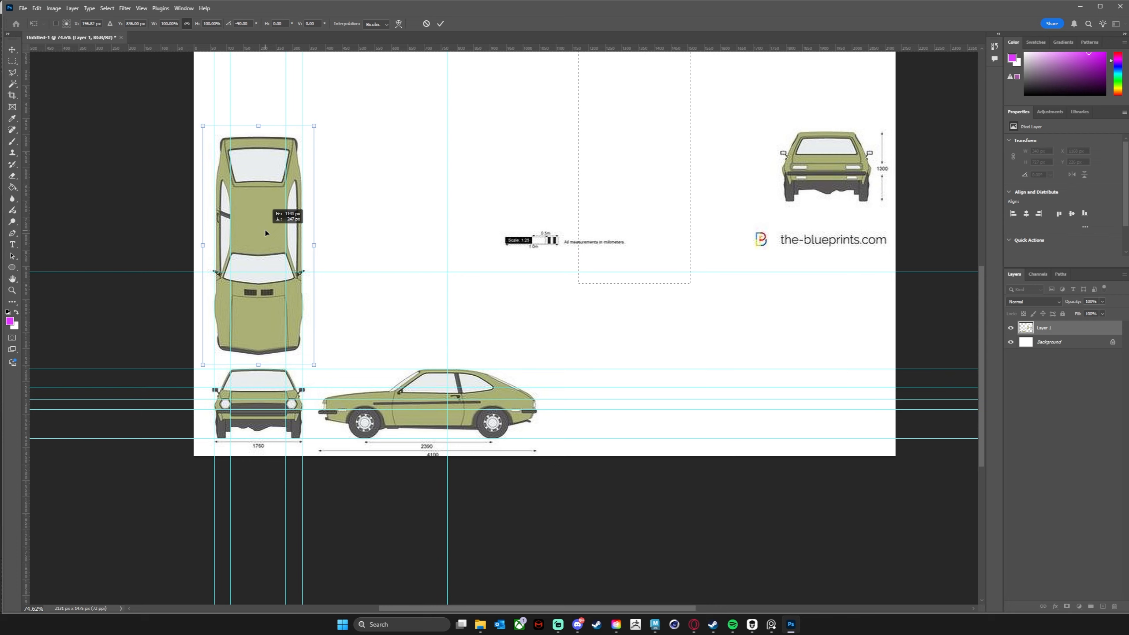
pyautogui.moveTo(264, 229); pyautogui.dragTo(264, 233)
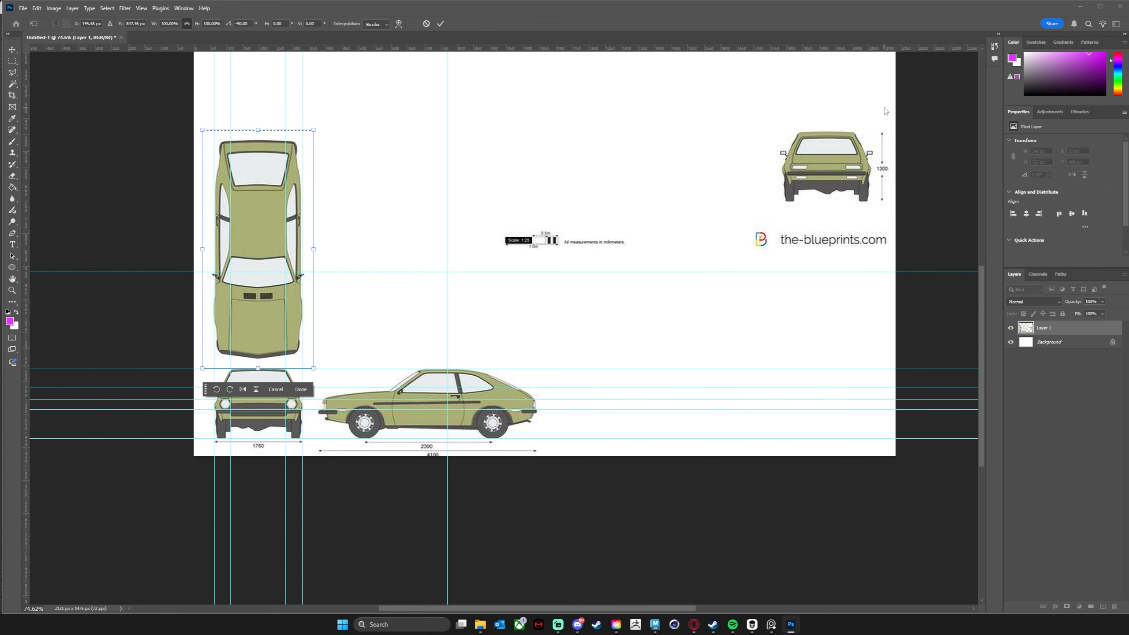
pyautogui.press('Up')
pyautogui.press('Right')
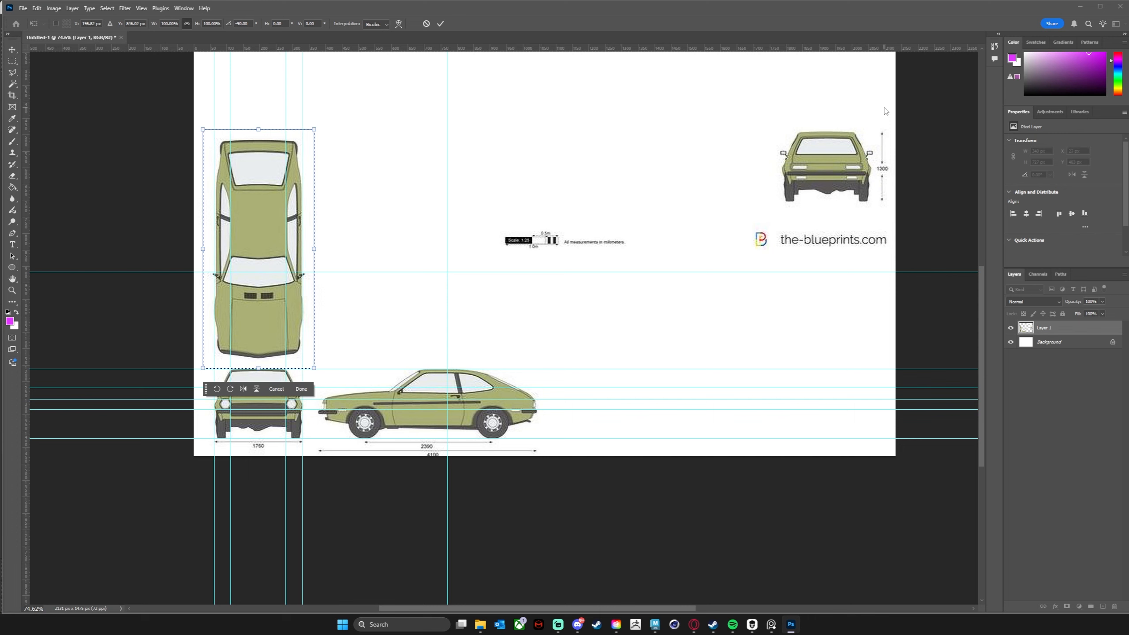
pyautogui.press('Left')
pyautogui.press('Left')
pyautogui.press('Left')
pyautogui.press('Left')
pyautogui.press('Left')
pyautogui.press('Left')
pyautogui.press('Left')
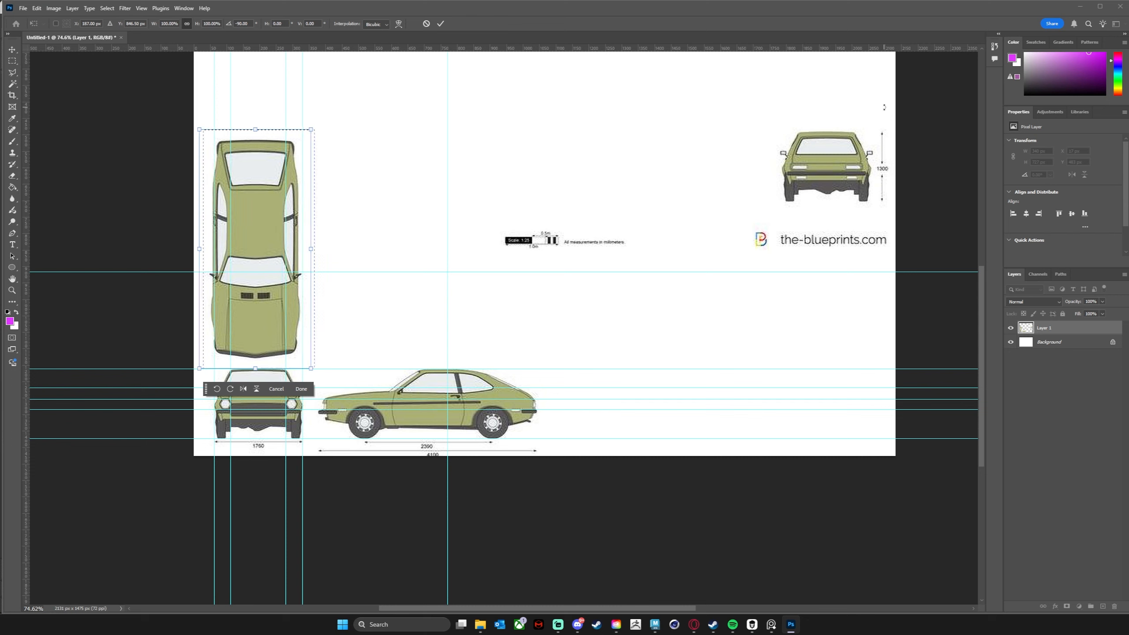
pyautogui.hotkey('shift', 'Right')
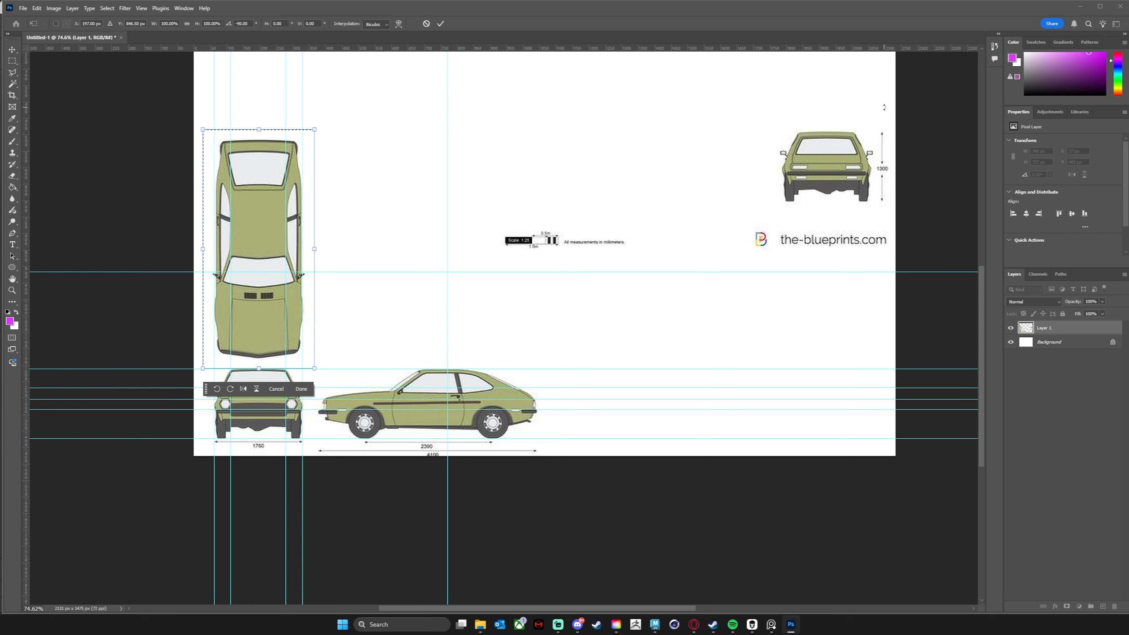
pyautogui.press('Return')
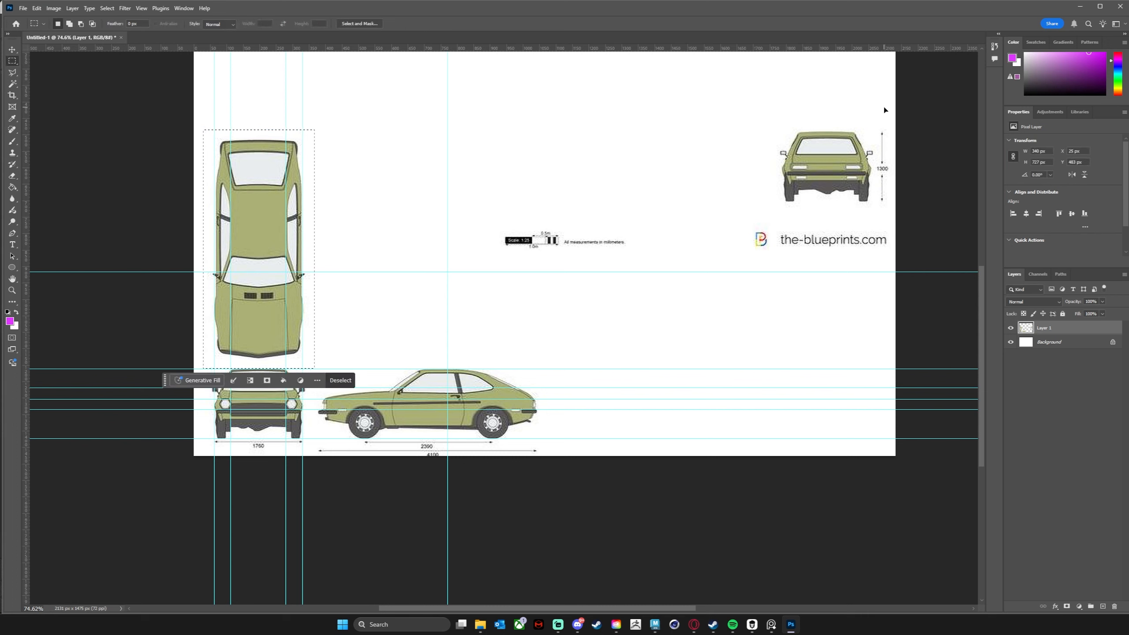
# - Fine-tune the top view's horizontal alignment to the guides, raise it 4 px and clear the selection
pyautogui.hotkey('ctrl', 'Left')
pyautogui.hotkey('ctrl', 'Left')
pyautogui.hotkey('ctrl', 'Left')
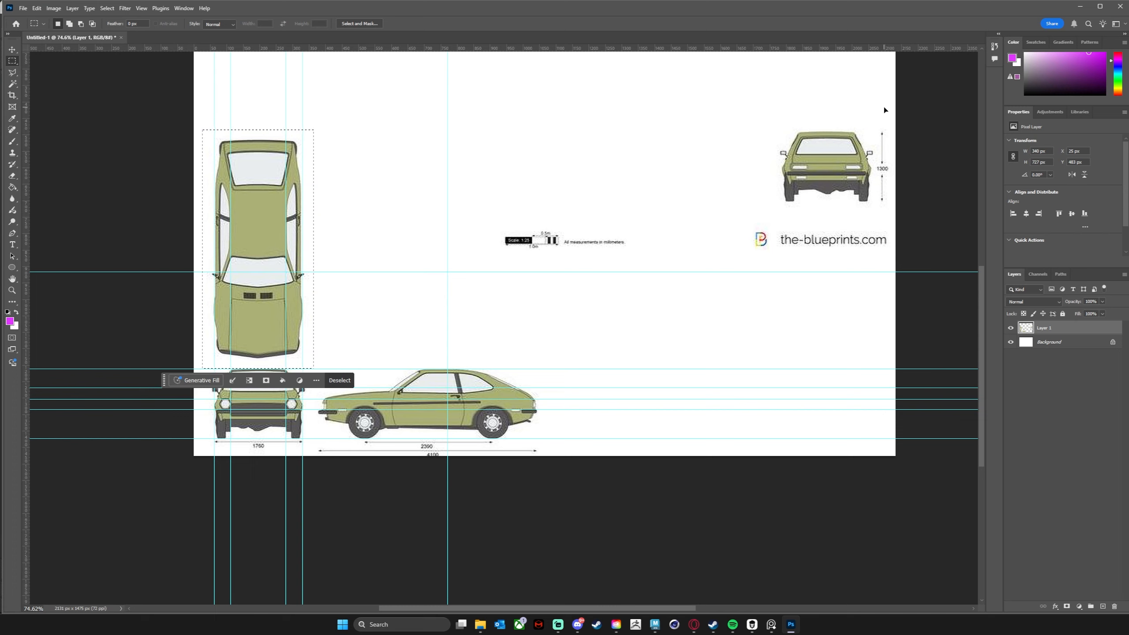
pyautogui.hotkey('ctrl', 'Right')
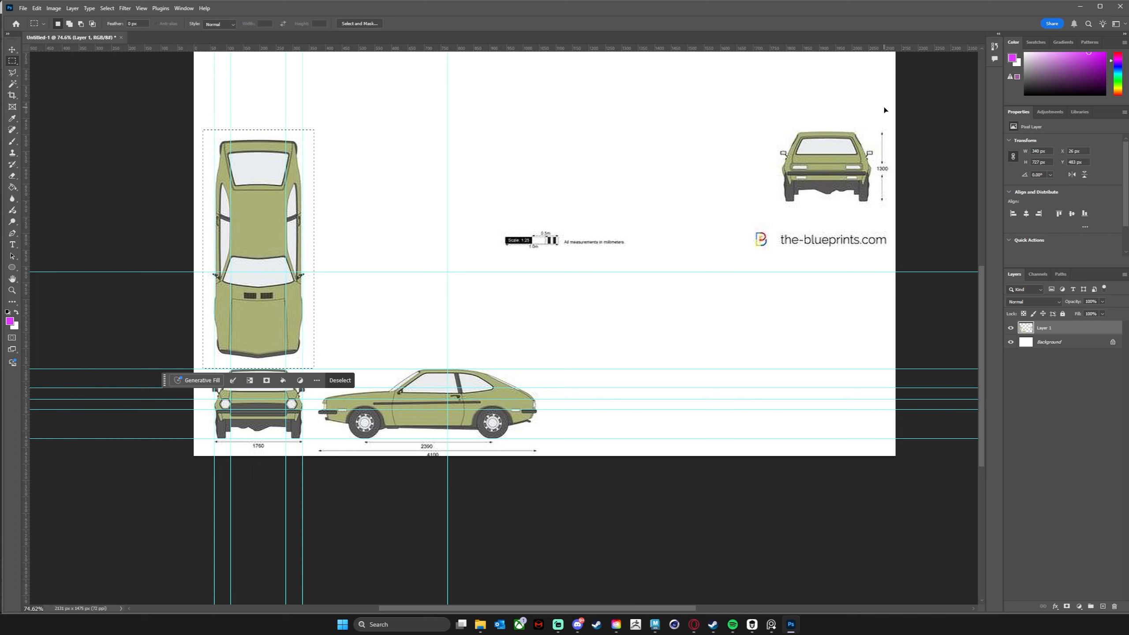
pyautogui.hotkey('ctrl', 'Up')
pyautogui.hotkey('ctrl', 'Up')
pyautogui.hotkey('ctrl', 'Up')
pyautogui.hotkey('ctrl', 'Up')
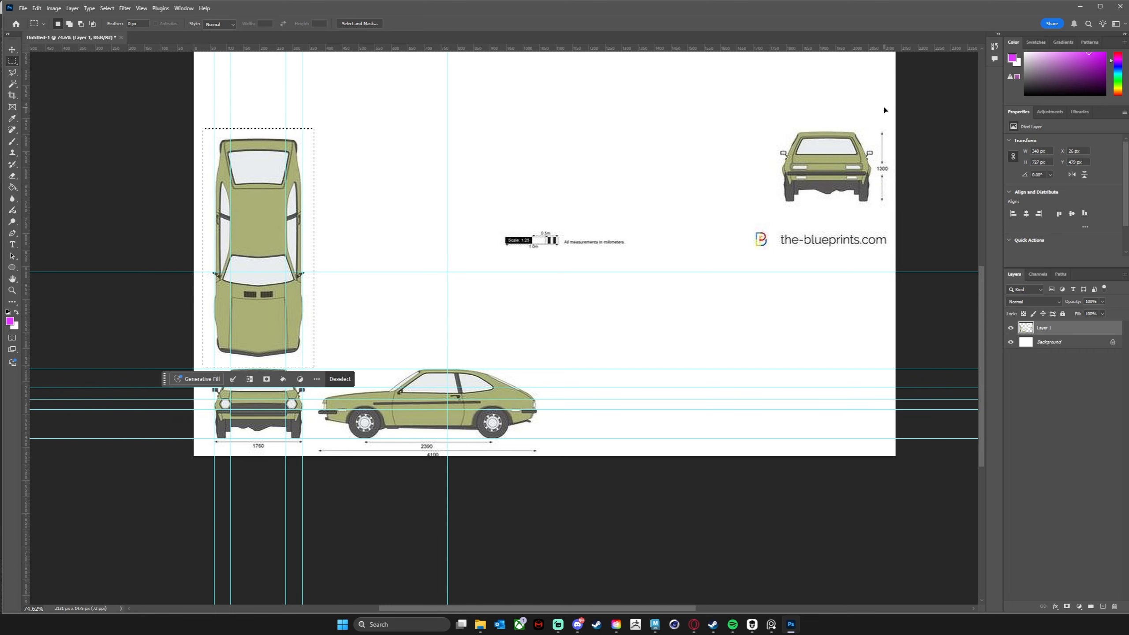
pyautogui.hotkey('ctrl', 'd')
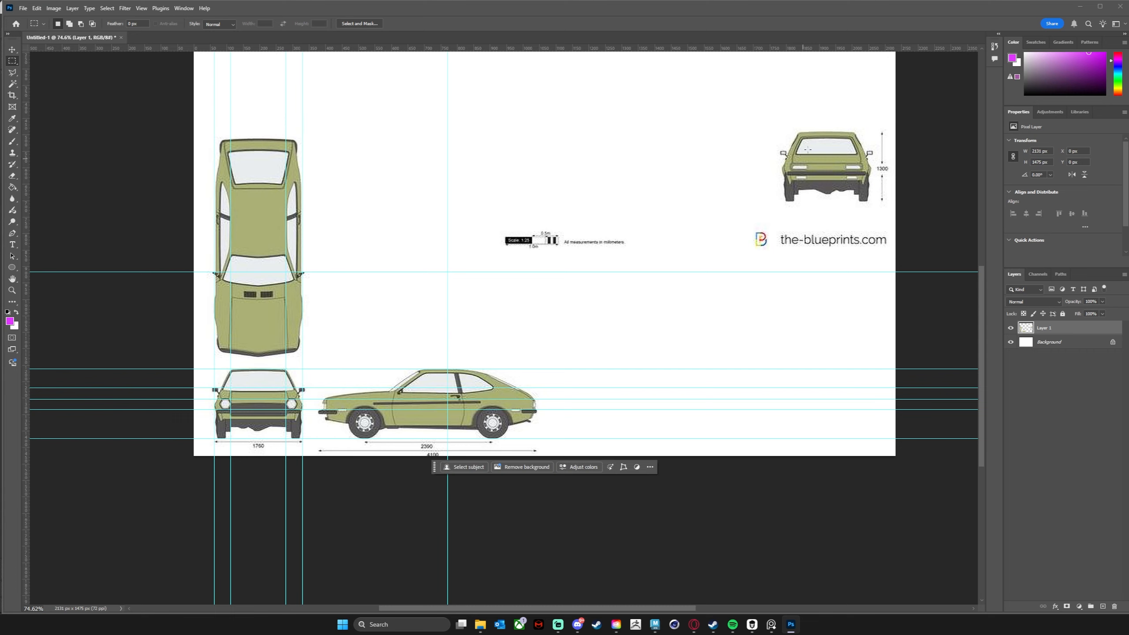
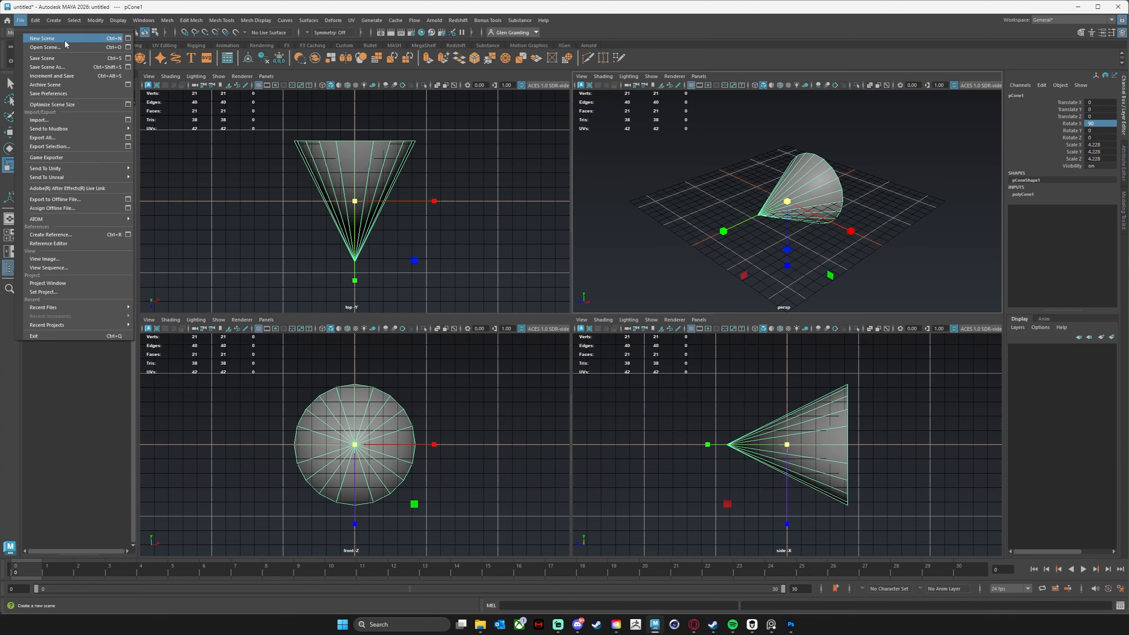
# - Start a new scene in Maya without saving the cone scene and open the Project Window
pyautogui.click(27, 30)
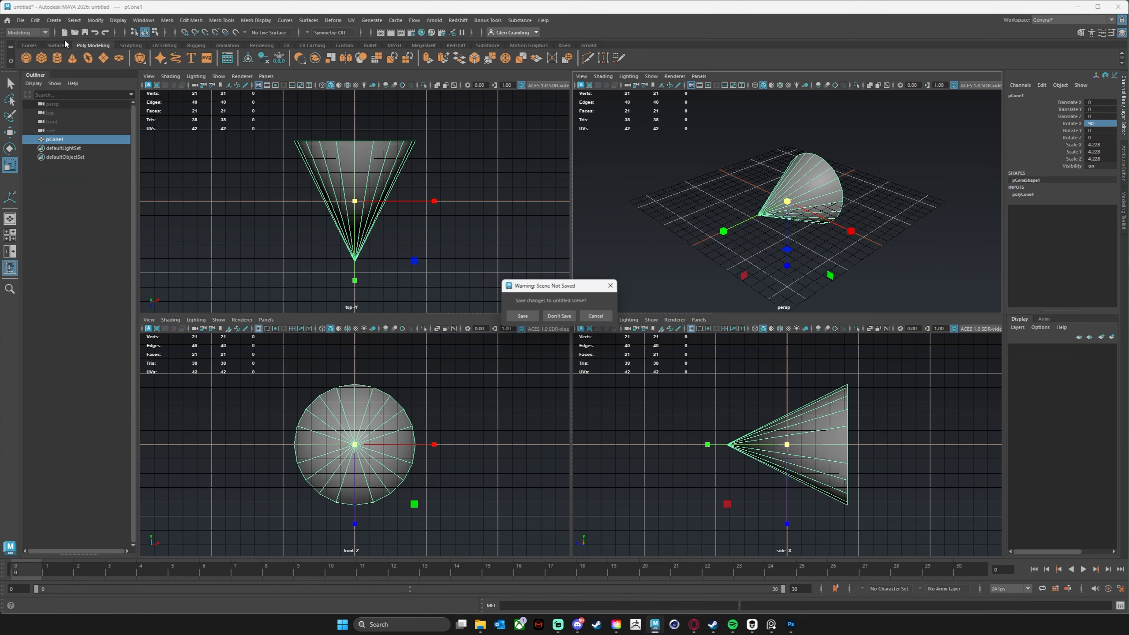
pyautogui.click(557, 317)
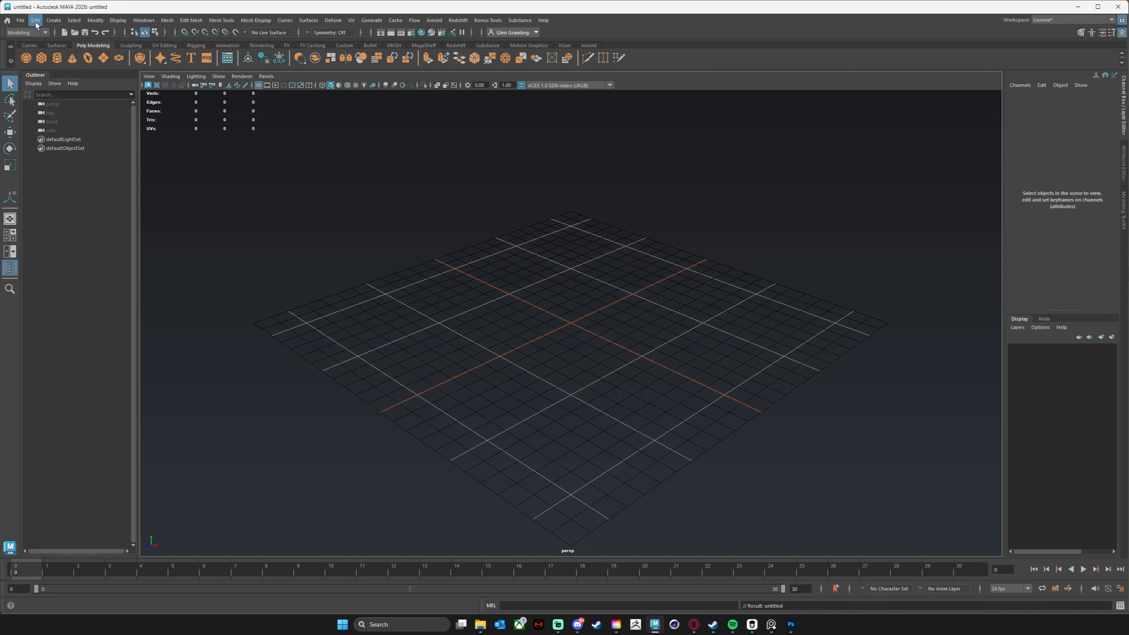
pyautogui.click(20, 22)
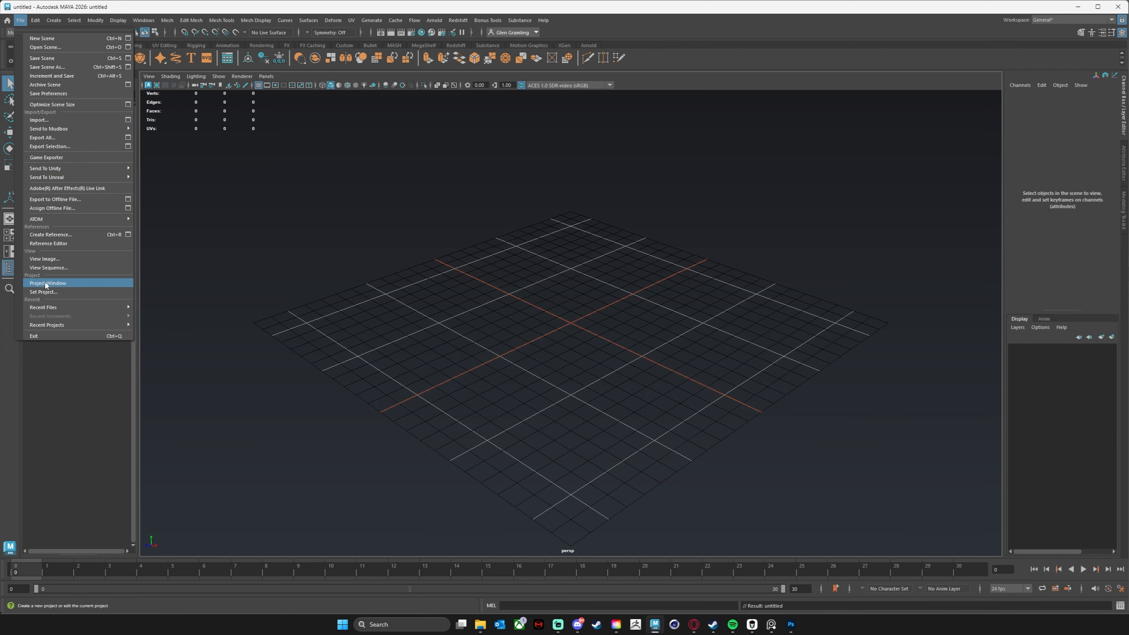
pyautogui.click(70, 283)
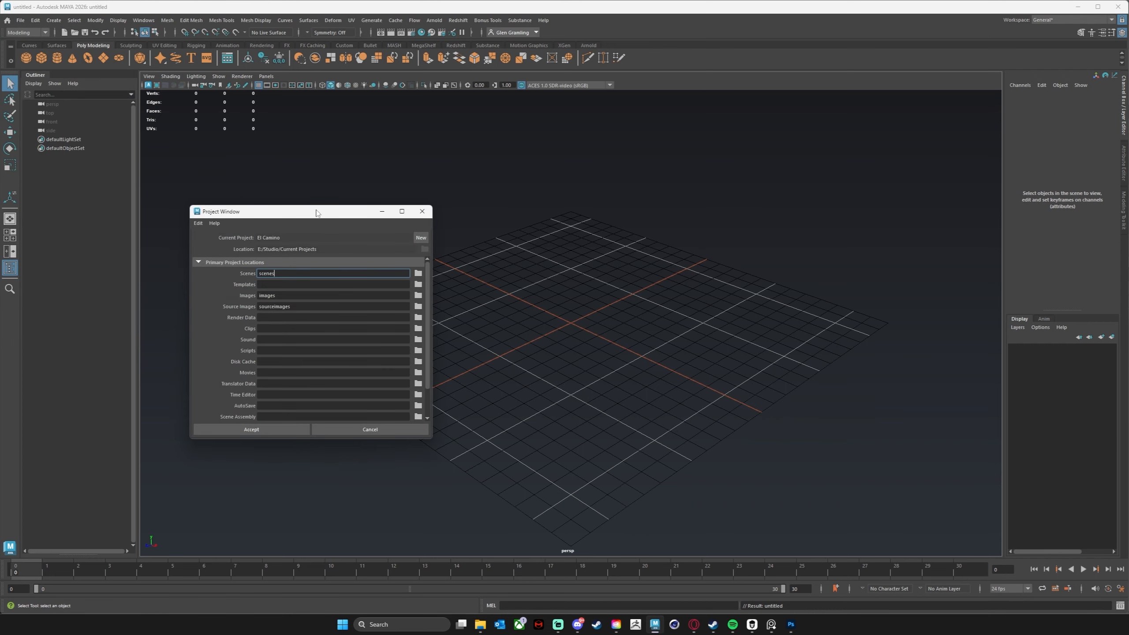
# - Create a new project named FordPinto in E:/Studio/Current Projects, keeping the default folder locations
pyautogui.moveTo(320, 213); pyautogui.dragTo(446, 155)
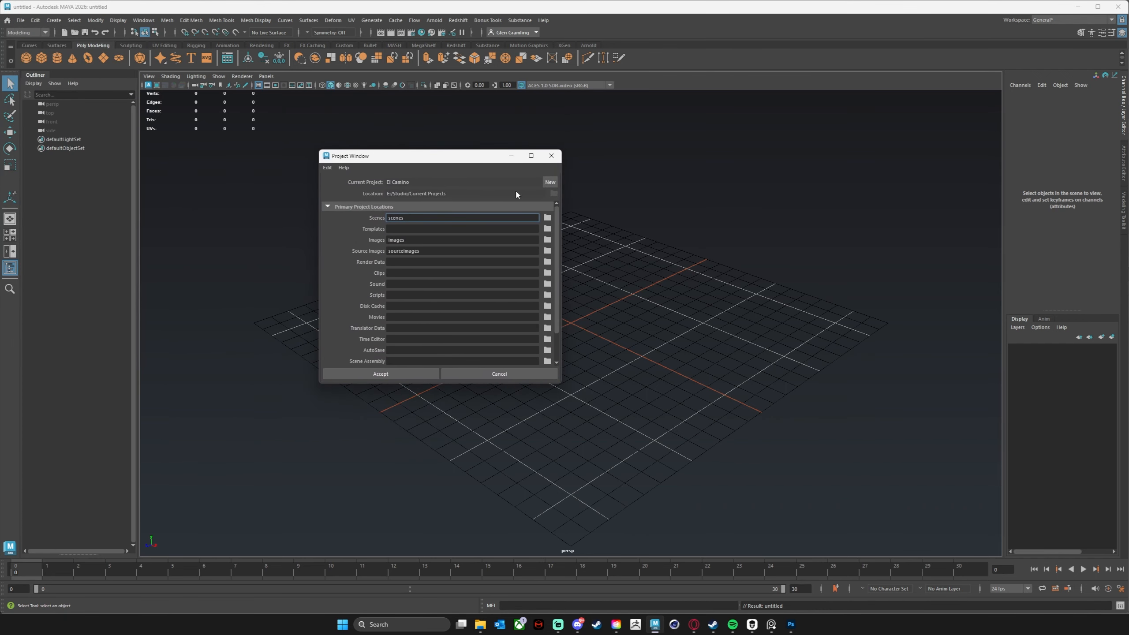
pyautogui.click(549, 182)
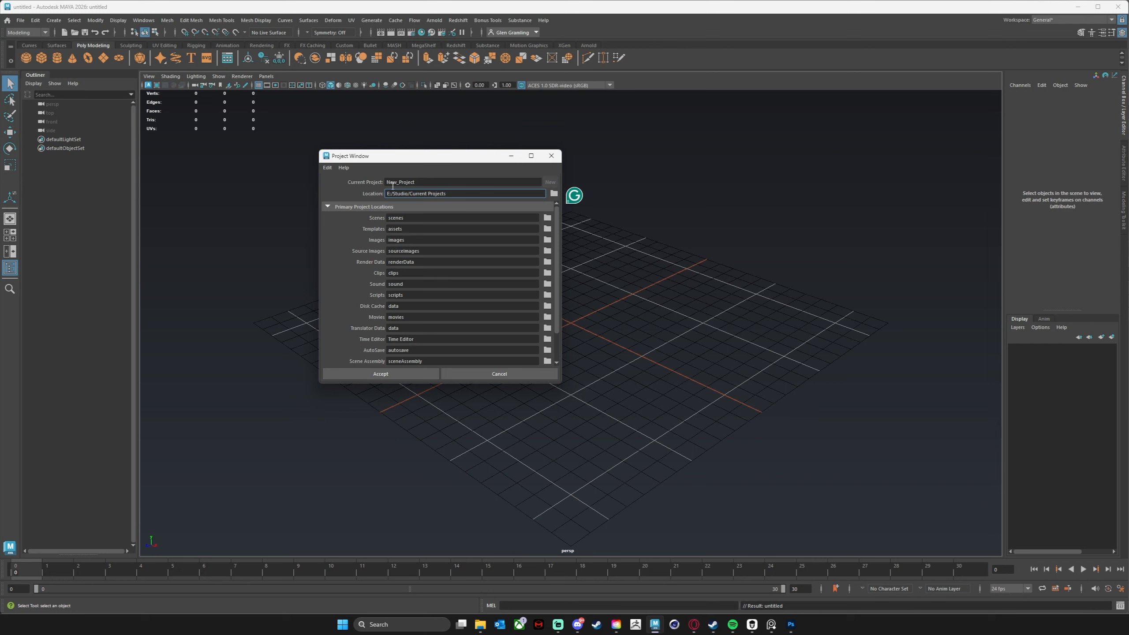
pyautogui.doubleClick(431, 185)
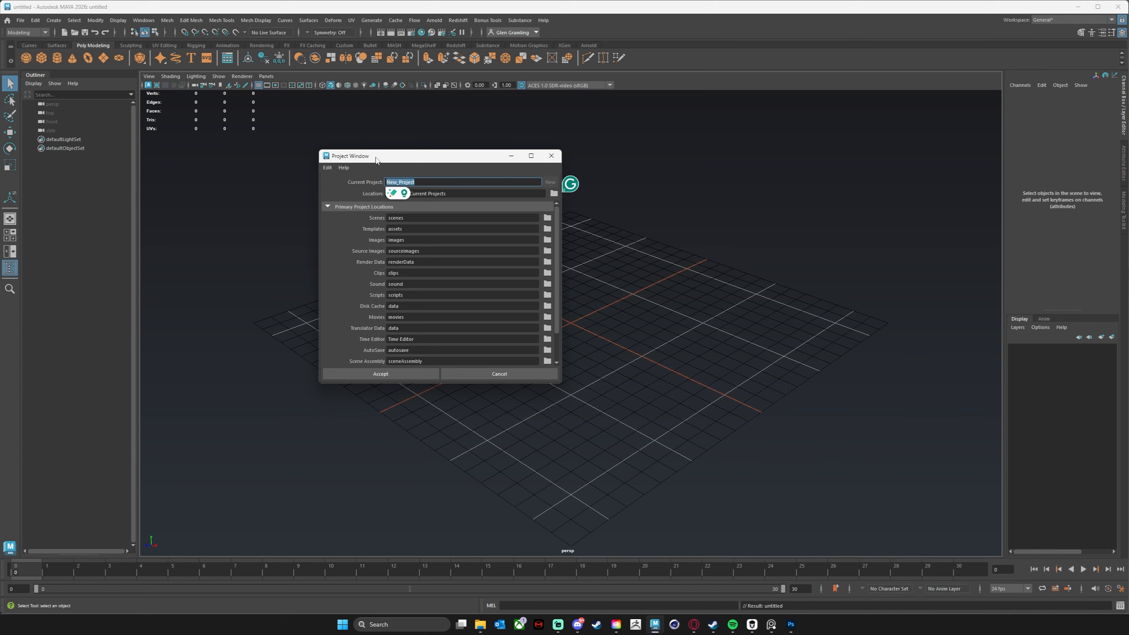
pyautogui.write('FordPinto')
pyautogui.moveTo(428, 158); pyautogui.dragTo(408, 139)
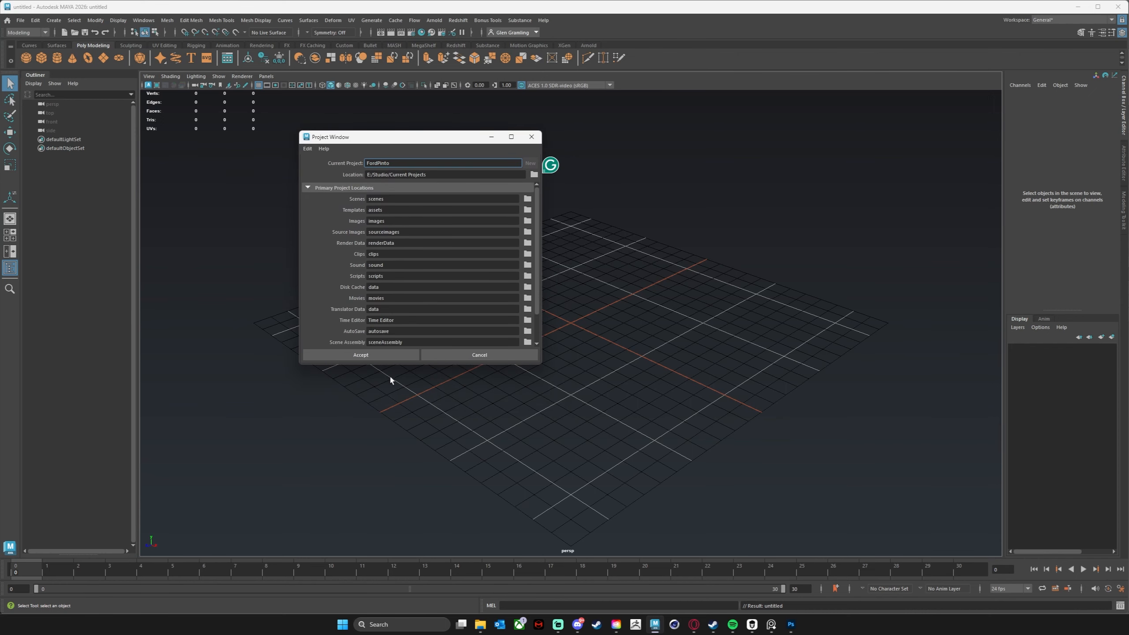
pyautogui.moveTo(395, 364); pyautogui.dragTo(403, 491)
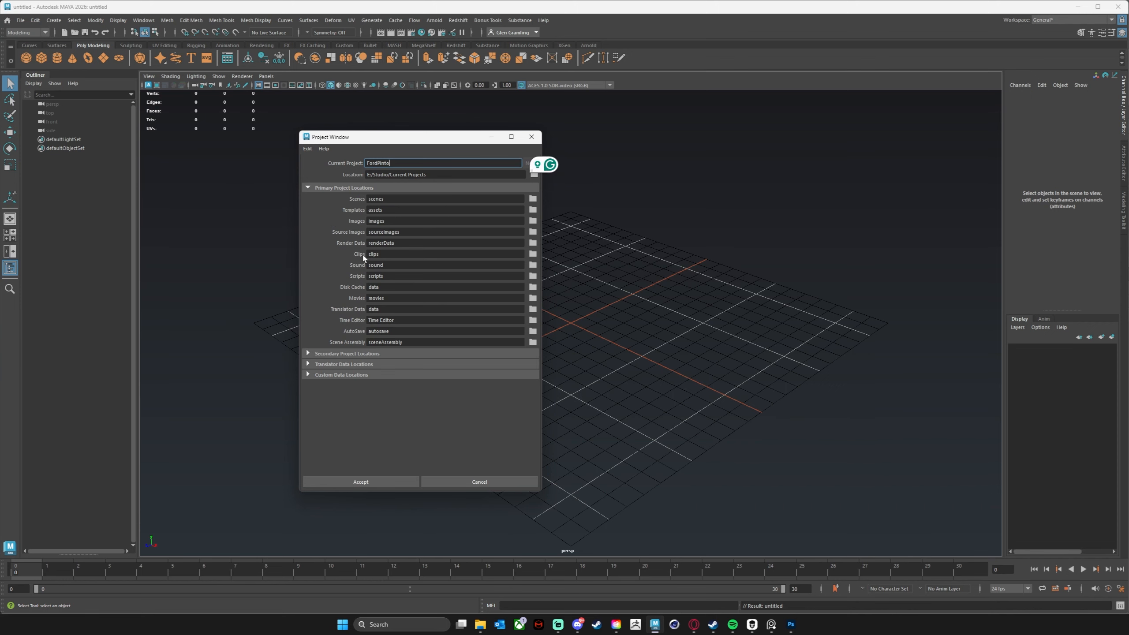
pyautogui.click(362, 479)
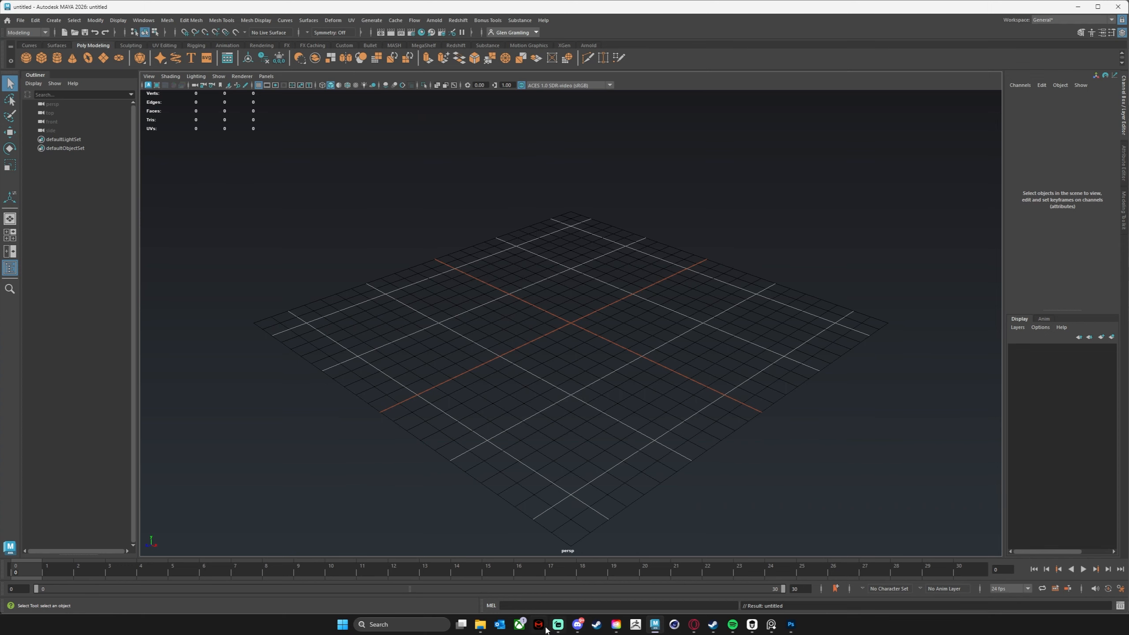
# - Switch to File Explorer and examine the FordPinto project's folders inside Current Projects on the Studio (E:) drive
pyautogui.click(480, 623)
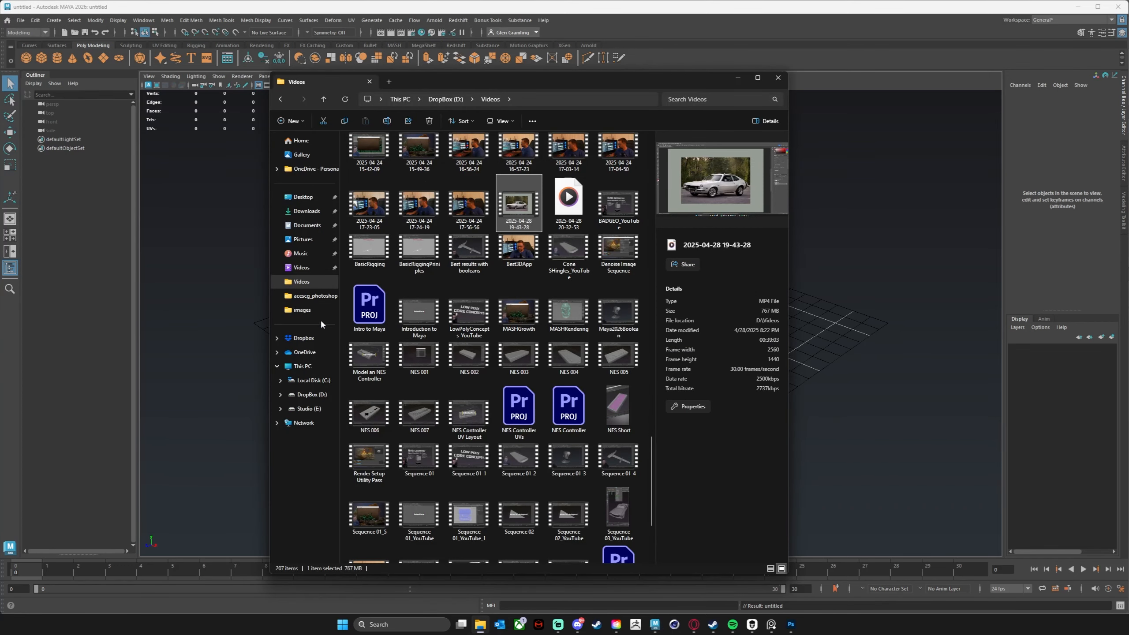
pyautogui.click(306, 408)
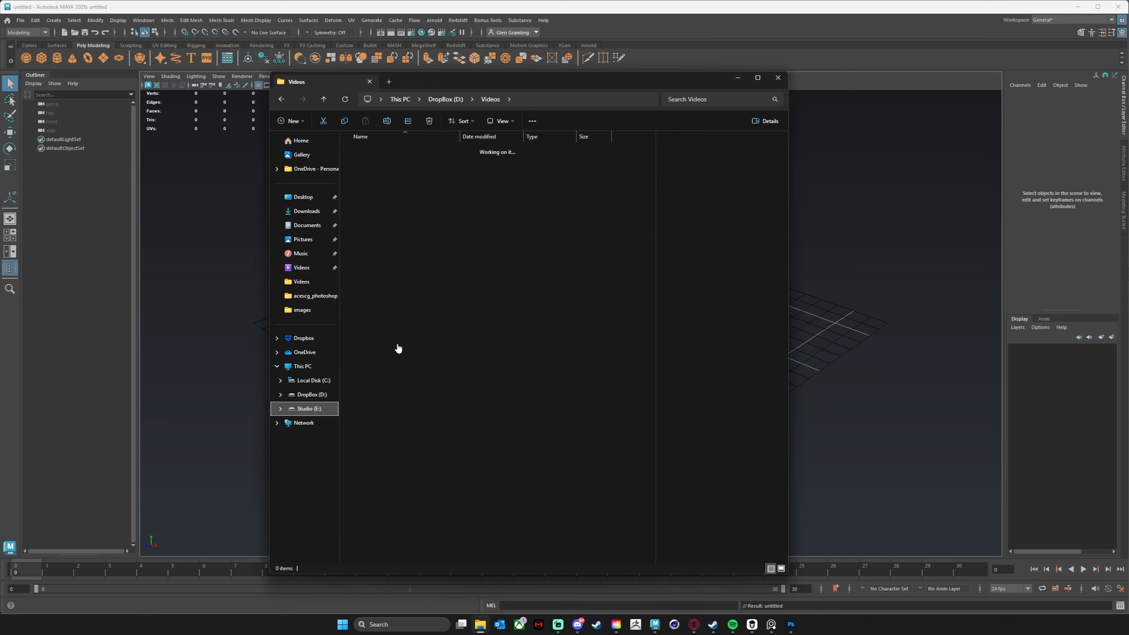
pyautogui.doubleClick(383, 248)
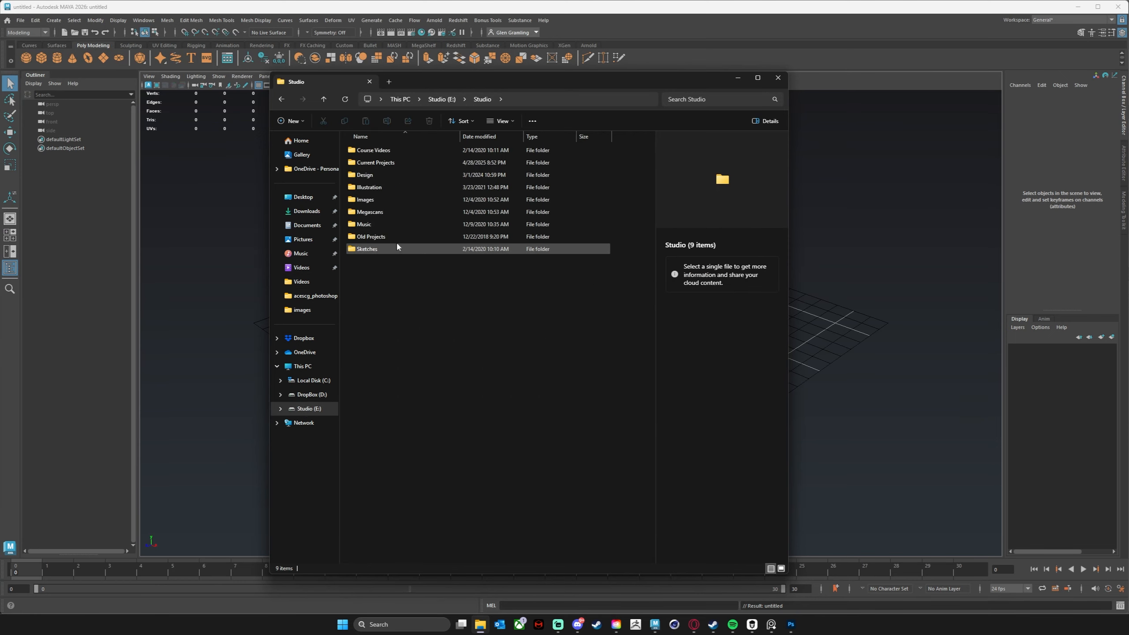
pyautogui.doubleClick(391, 162)
pyautogui.doubleClick(369, 298)
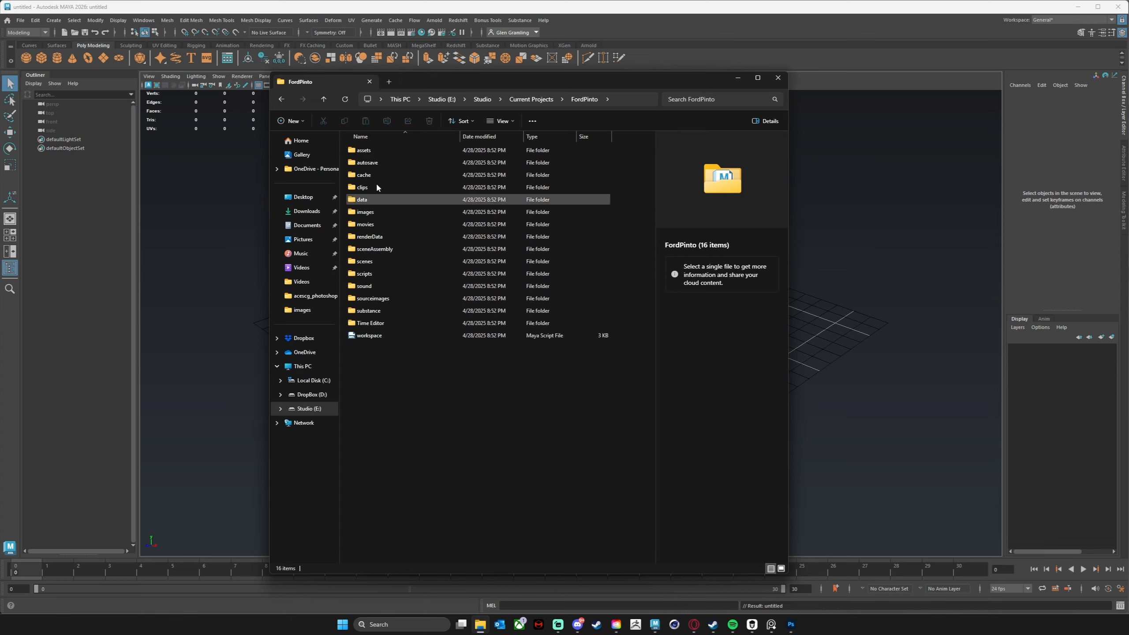
pyautogui.click(531, 99)
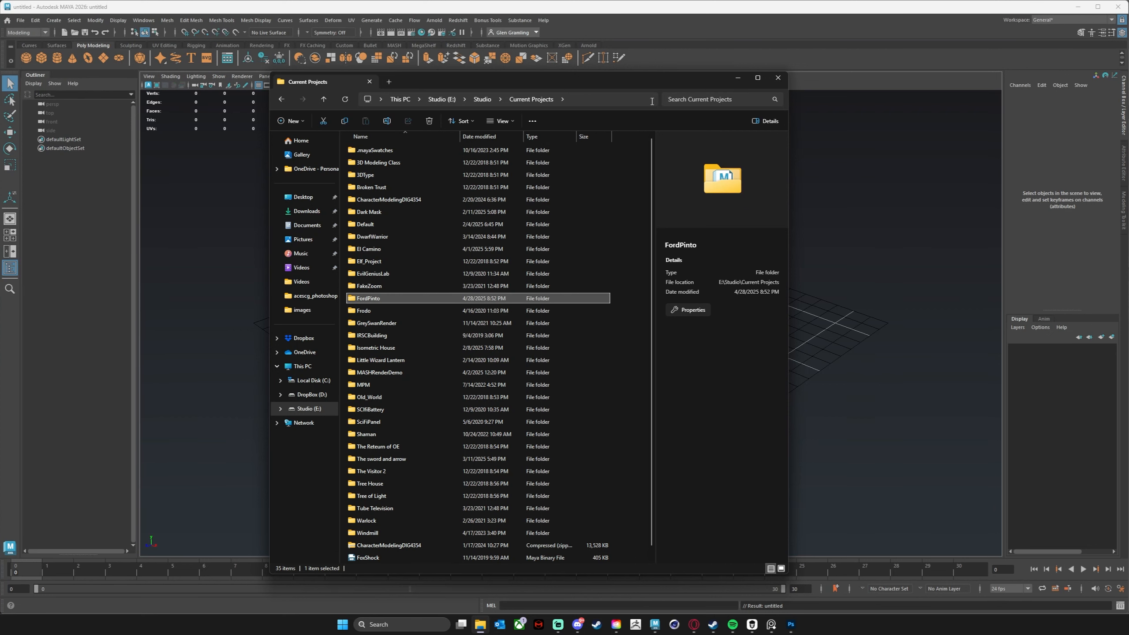
pyautogui.moveTo(657, 83); pyautogui.dragTo(708, 61)
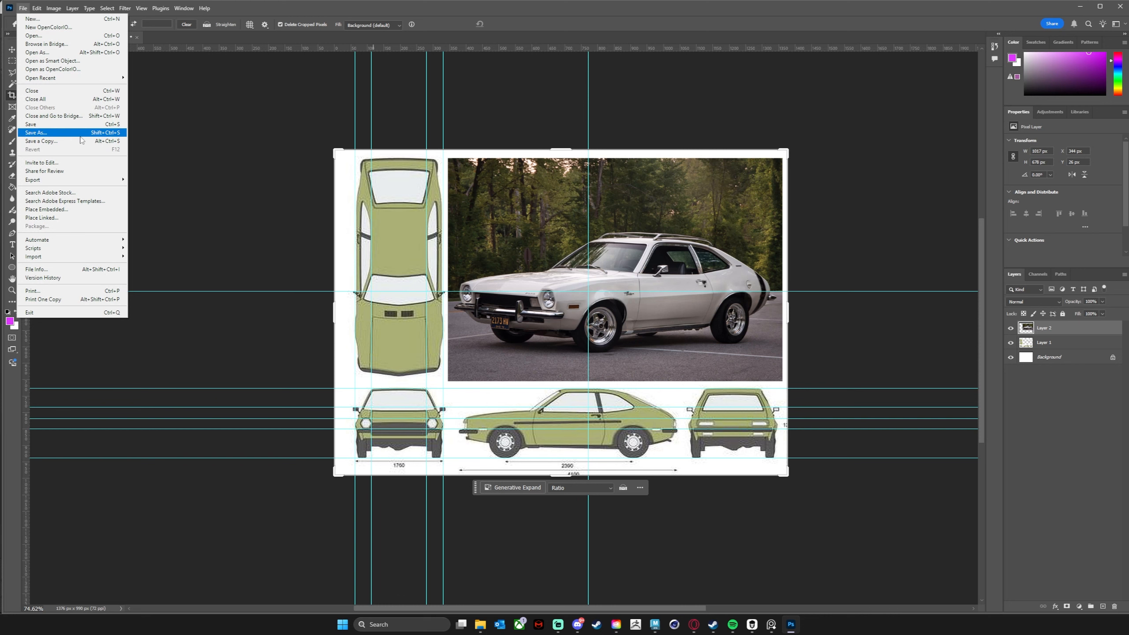
# - Save the Photoshop blueprint document as FPOrtho in Photoshop (PSD) format inside the FordPinto project's sourceimages folder
pyautogui.click(81, 134)
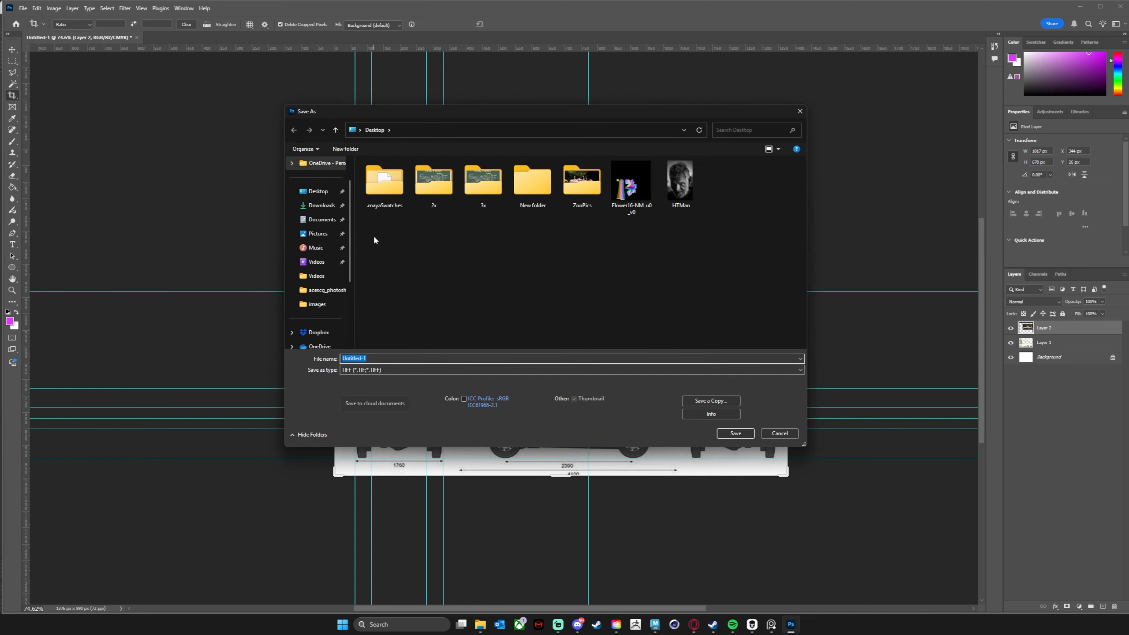
pyautogui.scroll(-3, 324, 311)
pyautogui.click(324, 305)
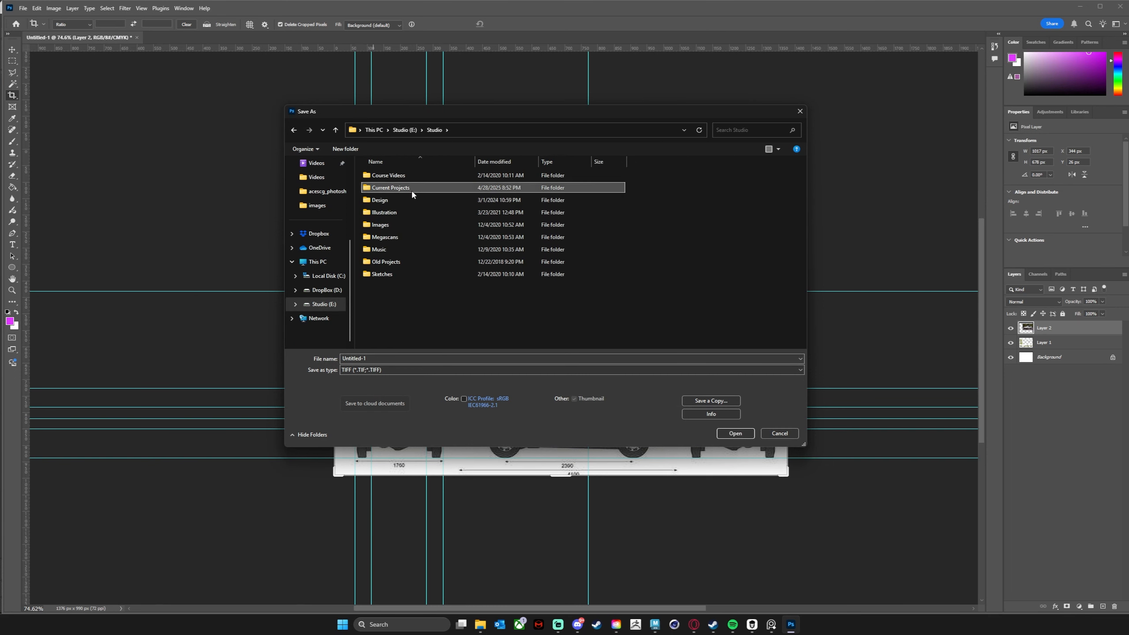
pyautogui.doubleClick(411, 187)
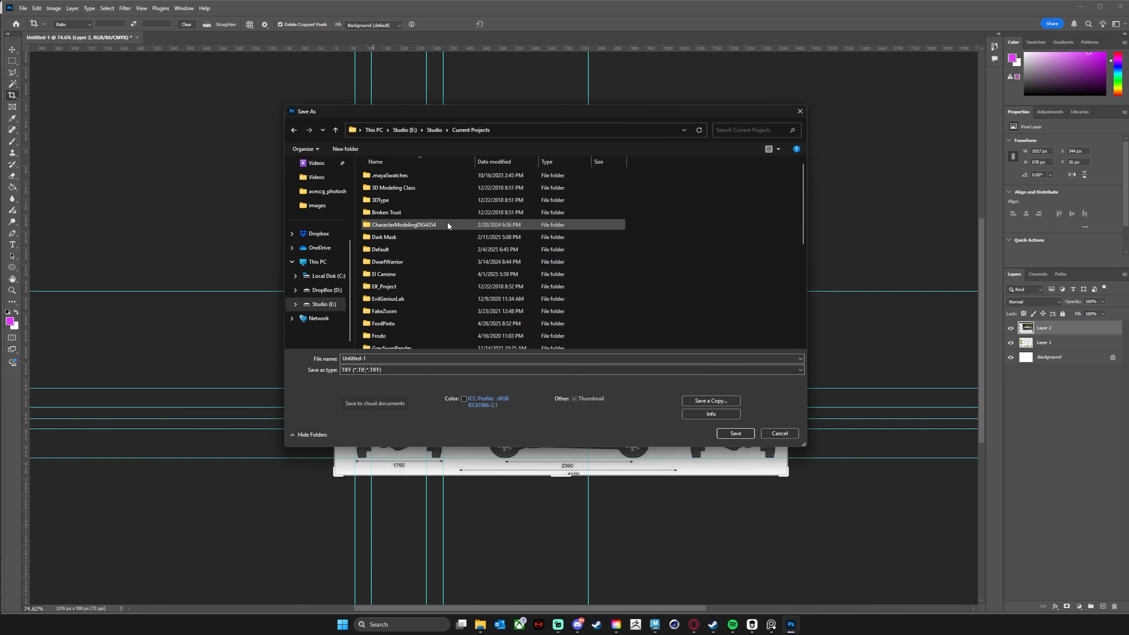
pyautogui.doubleClick(407, 321)
pyautogui.doubleClick(388, 324)
pyautogui.click(417, 370)
pyautogui.click(378, 378)
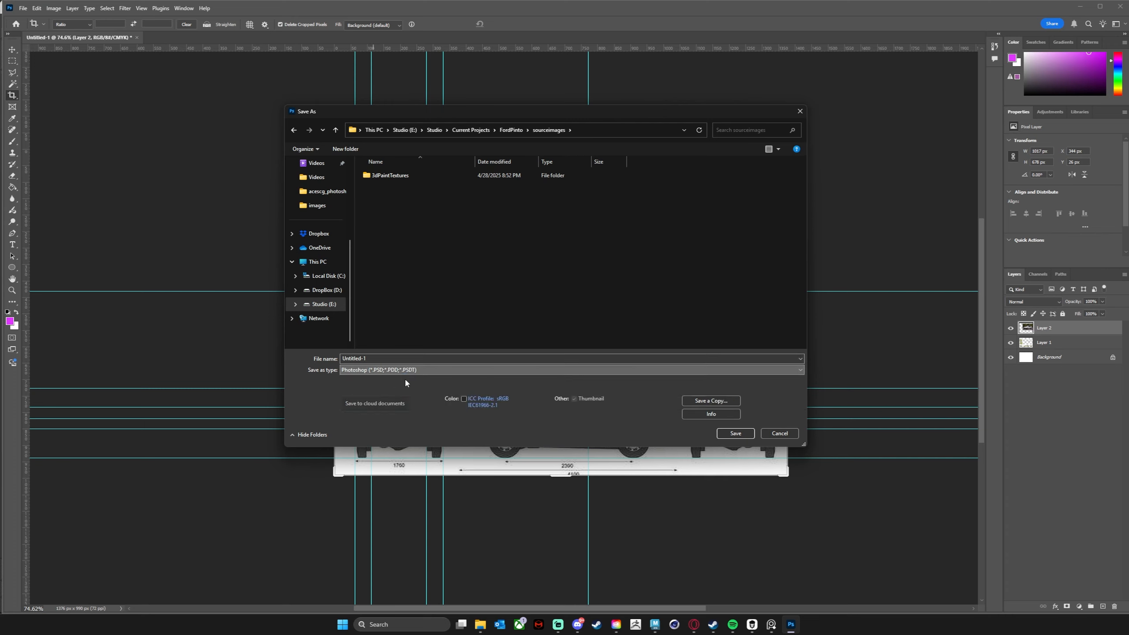
pyautogui.click(383, 358)
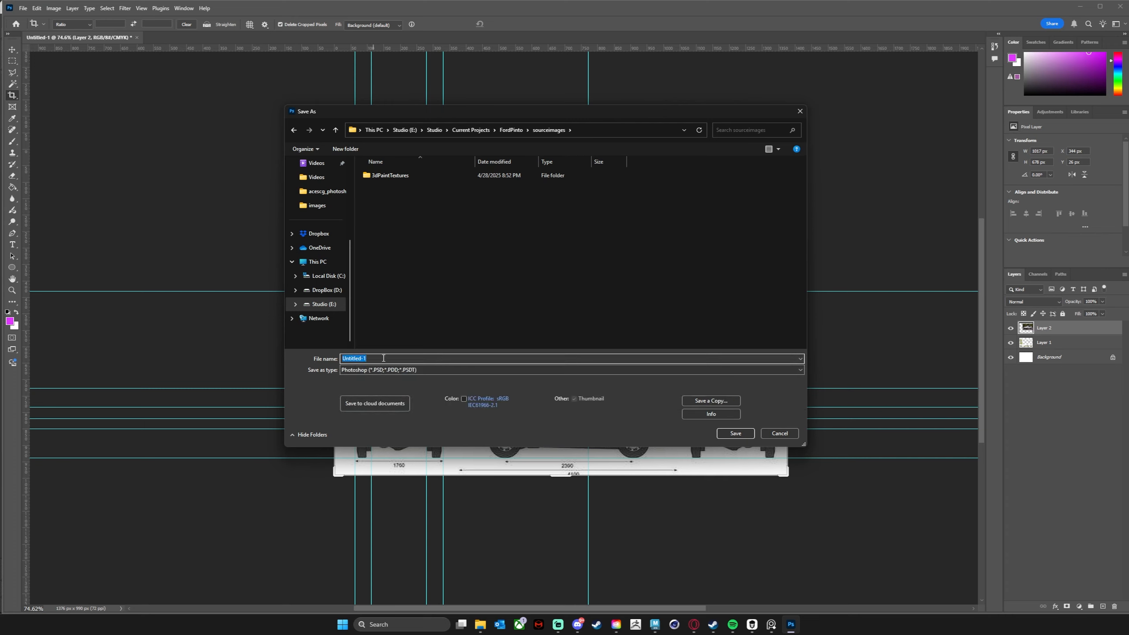
pyautogui.write('FPOrtho')
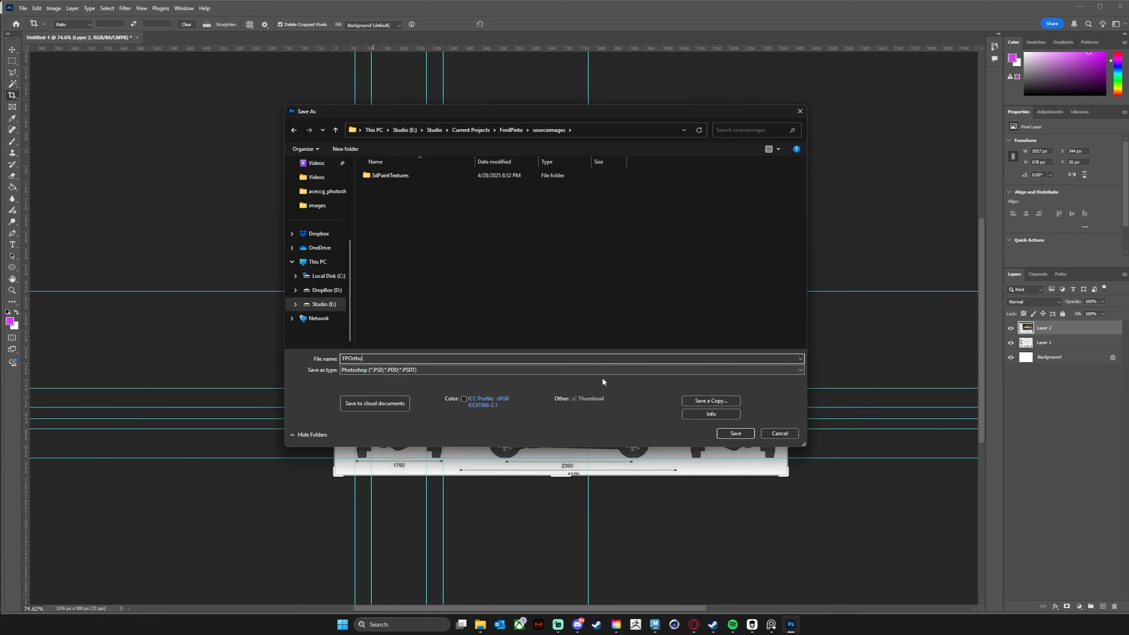
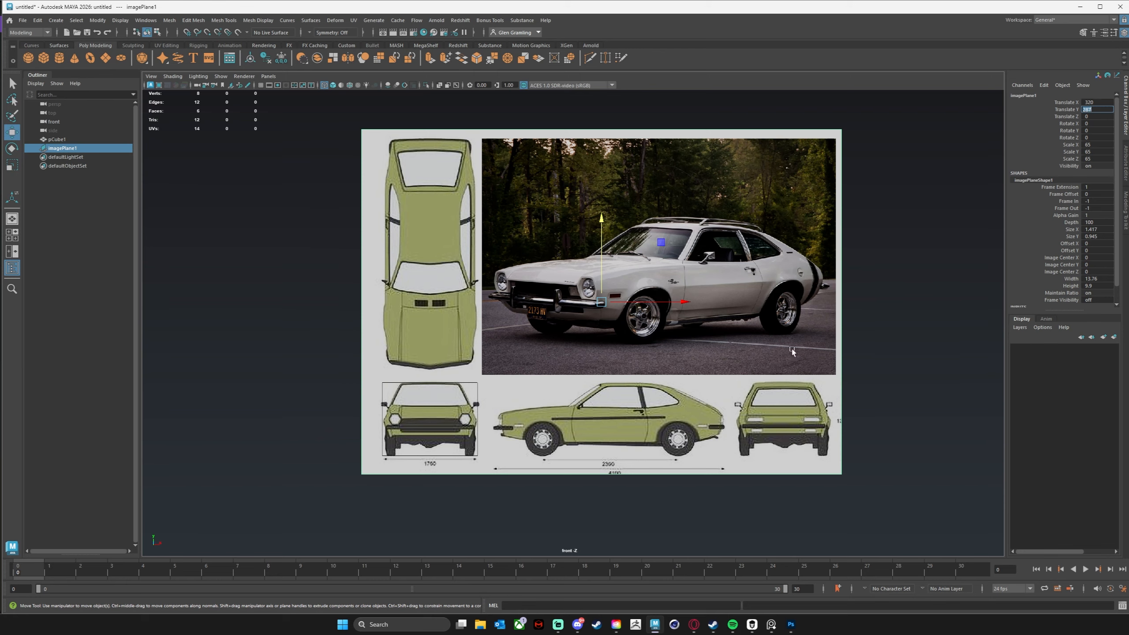
# - In Maya, move the front view's image plane back along Z to about -407, away from the cube
pyautogui.keyDown('alt'); pyautogui.moveTo(761, 332); pyautogui.dragTo(760, 359, button='middle'); pyautogui.keyUp('alt')
pyautogui.keyDown('alt'); pyautogui.moveTo(715, 364); pyautogui.dragTo(753, 354, button='right'); pyautogui.keyUp('alt')
pyautogui.keyDown('alt'); pyautogui.moveTo(770, 346); pyautogui.dragTo(763, 352, button='middle'); pyautogui.keyUp('alt')
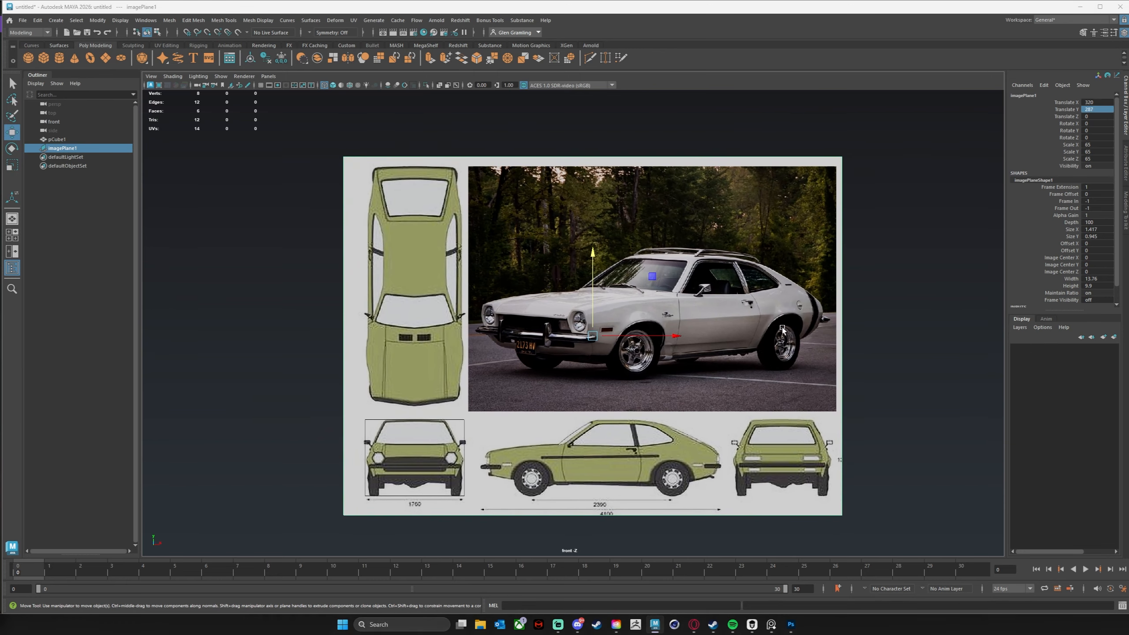
pyautogui.press('space')
pyautogui.keyDown('alt'); pyautogui.moveTo(861, 194); pyautogui.dragTo(738, 201, button='right'); pyautogui.keyUp('alt')
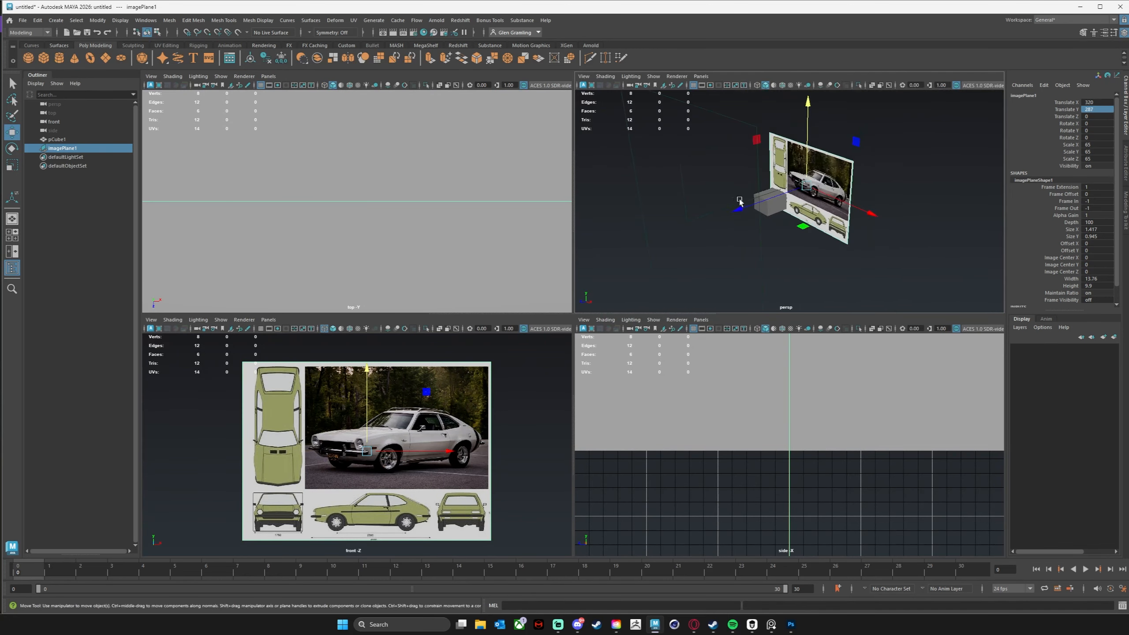
pyautogui.moveTo(738, 201)
pyautogui.keyDown('alt'); pyautogui.mouseDown()
pyautogui.moveTo(795, 239)
pyautogui.moveTo(701, 187)
pyautogui.moveTo(728, 200)
pyautogui.moveTo(723, 179)
pyautogui.moveTo(691, 199)
pyautogui.moveTo(738, 196)
pyautogui.mouseUp(); pyautogui.keyUp('alt')
pyautogui.moveTo(689, 214); pyautogui.dragTo(810, 180)
pyautogui.moveTo(809, 180); pyautogui.dragTo(690, 182)
pyautogui.keyDown('alt'); pyautogui.moveTo(827, 213); pyautogui.dragTo(760, 192); pyautogui.keyUp('alt')
pyautogui.click(858, 175)
pyautogui.click(842, 165)
pyautogui.click(693, 166)
pyautogui.click(837, 177)
pyautogui.keyDown('alt'); pyautogui.moveTo(782, 213); pyautogui.dragTo(793, 220); pyautogui.keyUp('alt')
# - Set the front image plane's alpha gain to 0.3
pyautogui.click(1125, 163)
pyautogui.moveTo(1095, 236); pyautogui.dragTo(897, 233)
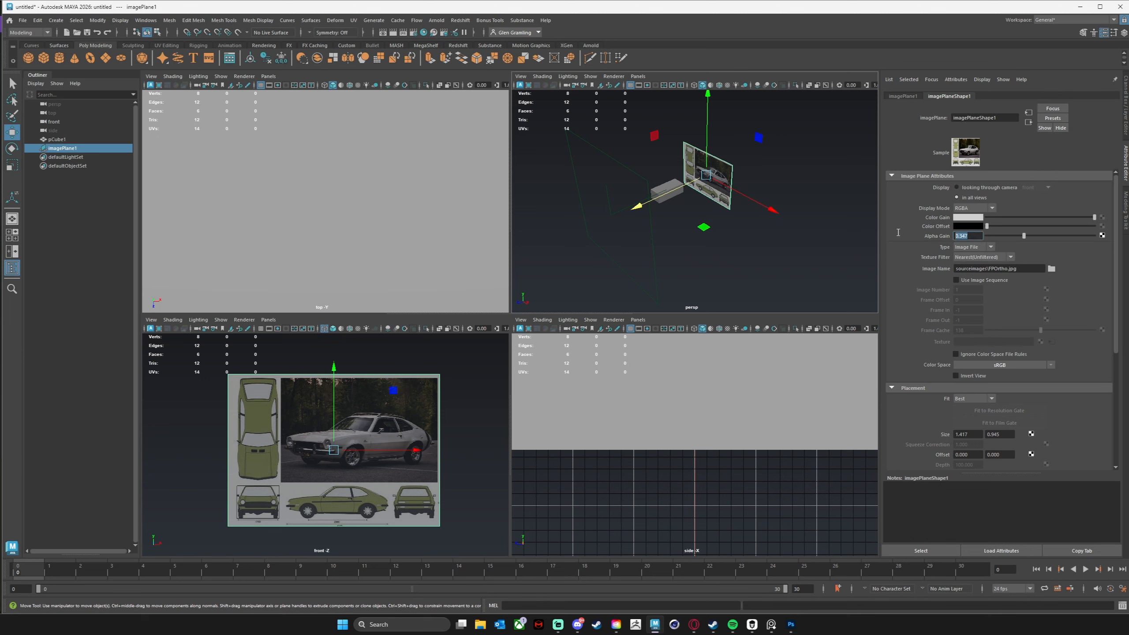
pyautogui.write('0.3')
pyautogui.press('Return')
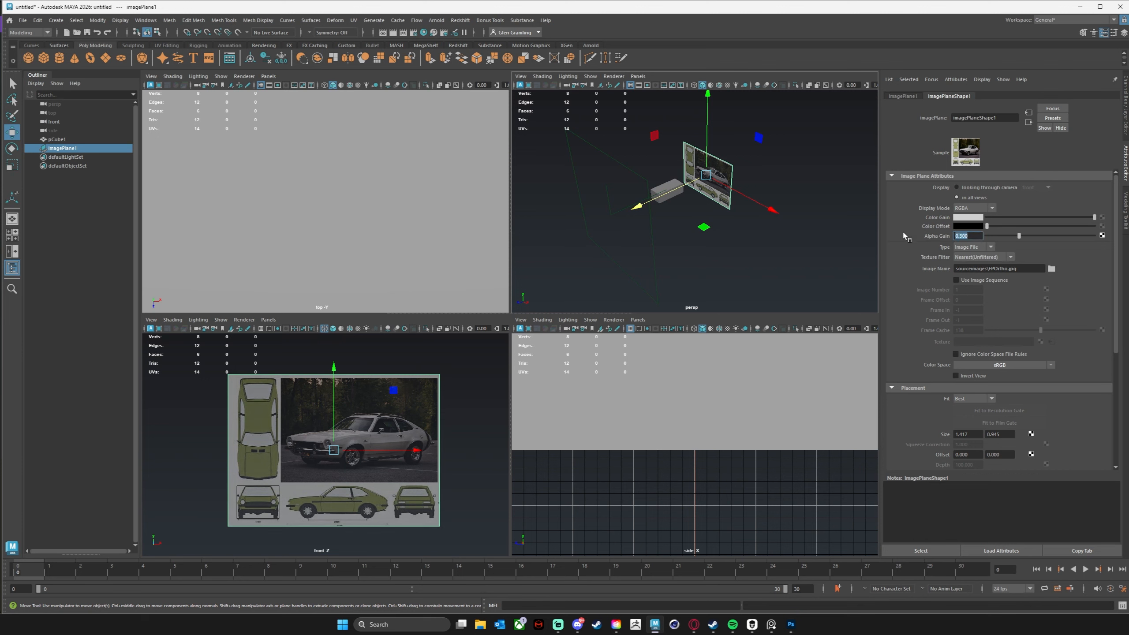
# - Restrict the front image plane's display to looking through the front camera, and hide that camera
pyautogui.keyDown('alt'); pyautogui.moveTo(667, 279); pyautogui.dragTo(776, 238); pyautogui.keyUp('alt')
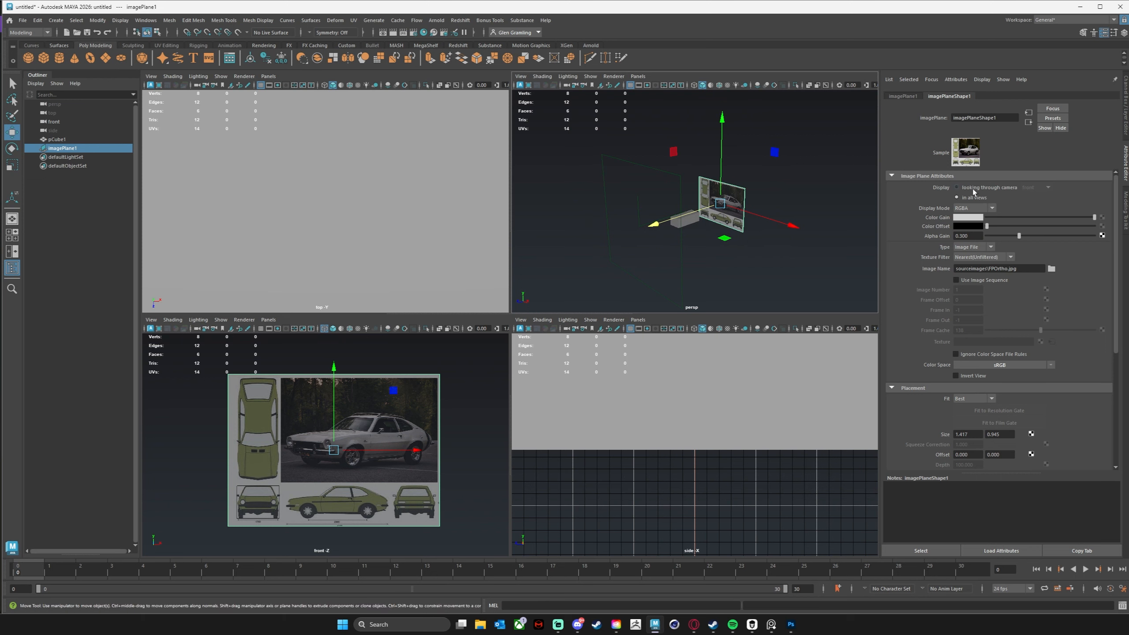
pyautogui.click(972, 187)
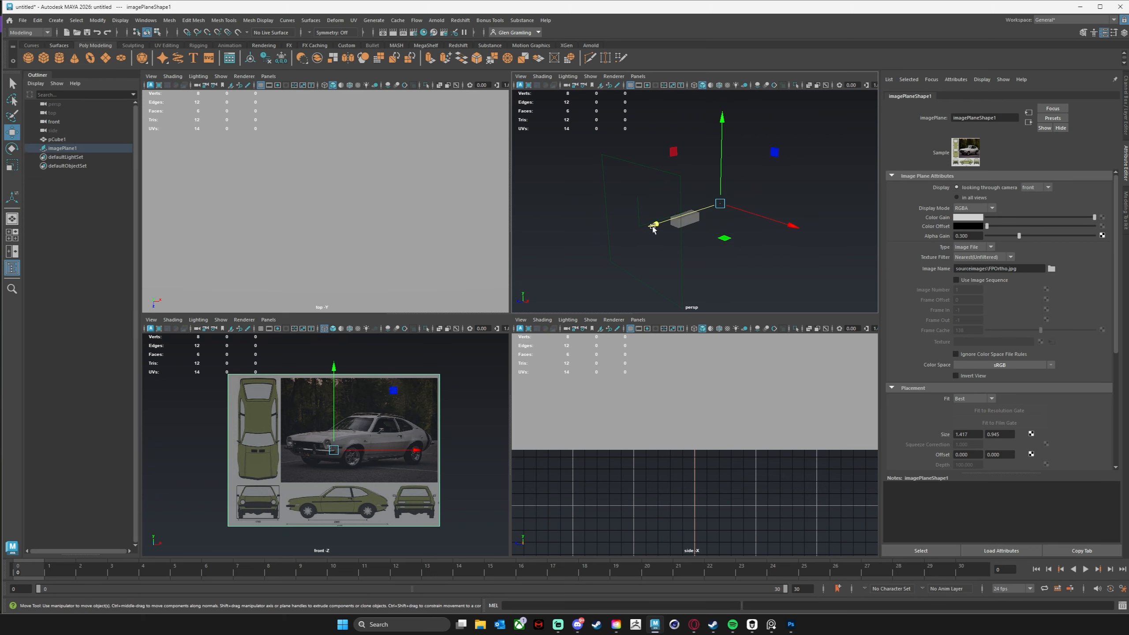
pyautogui.click(54, 121)
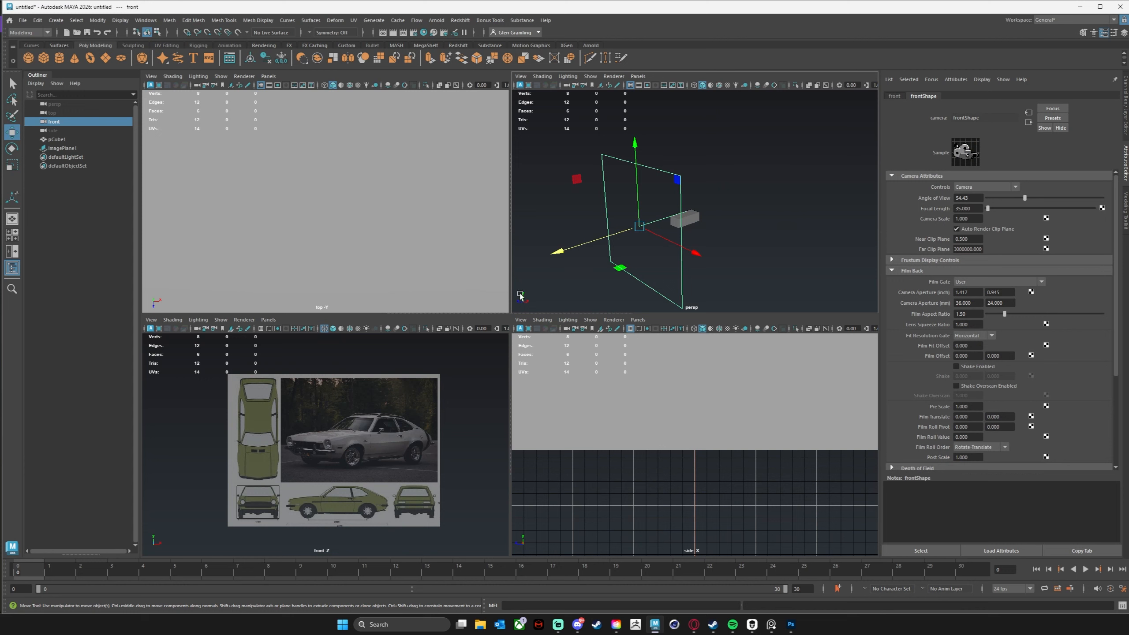
pyautogui.hotkey('ctrl', 'h')
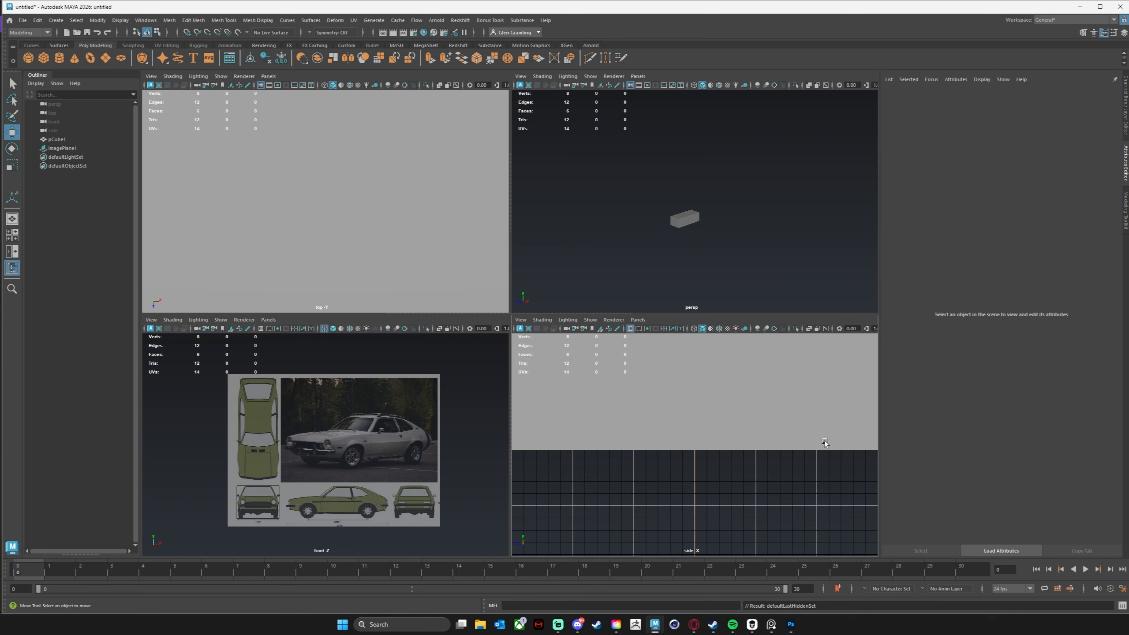
# - Import FPOrtho.jpg from the project's sourceimages folder as an image plane in the side view
pyautogui.press('space')
pyautogui.click(152, 76)
pyautogui.moveTo(236, 271)
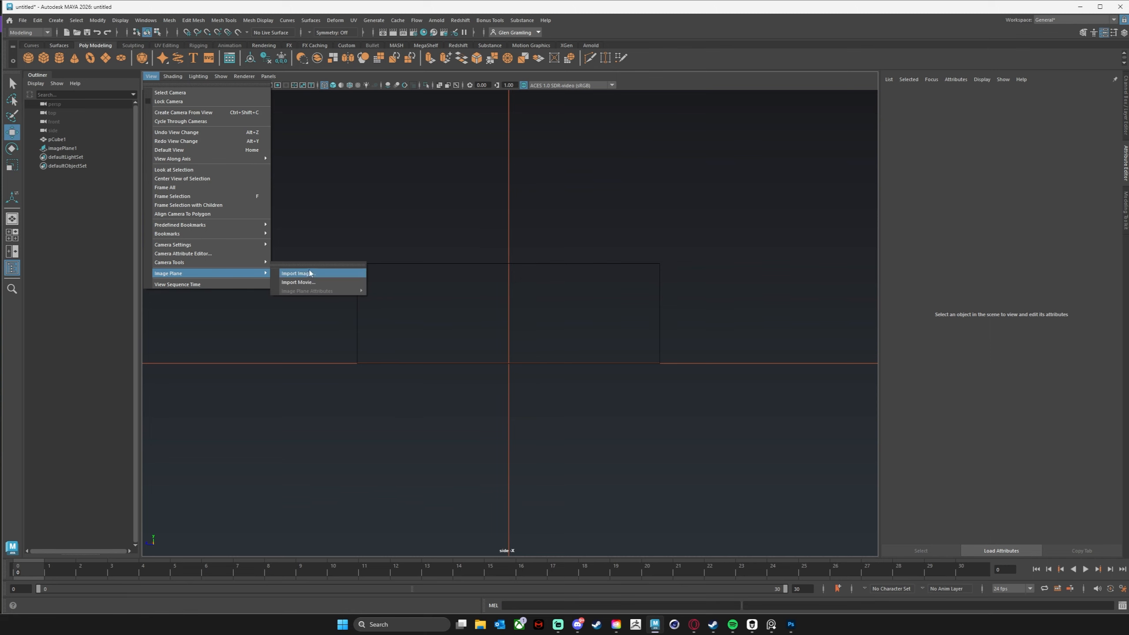
pyautogui.click(346, 274)
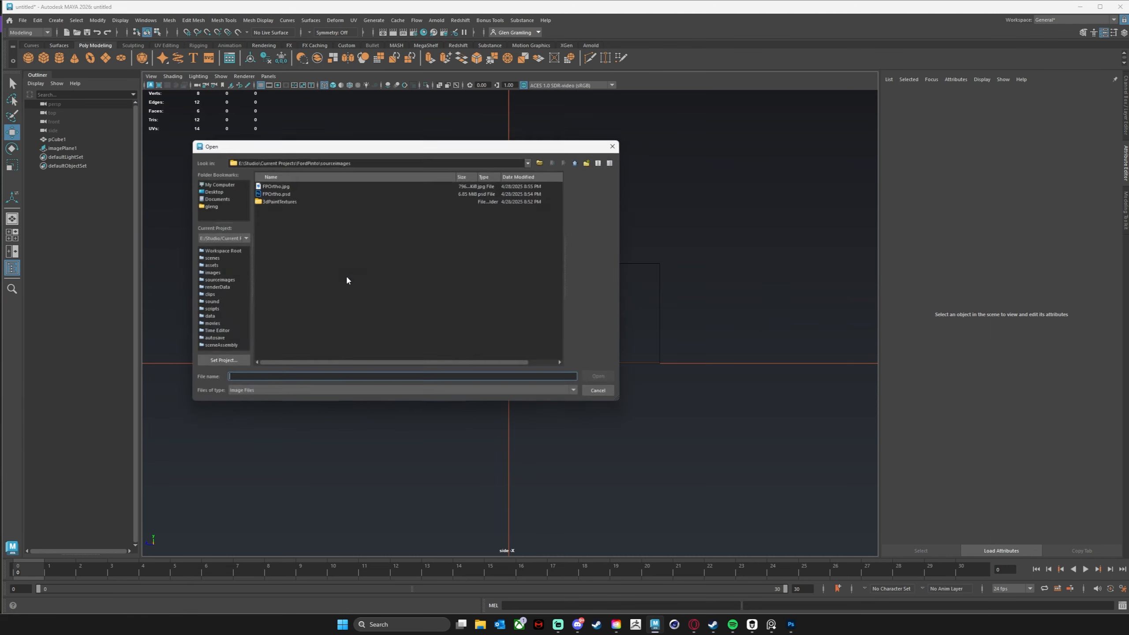
pyautogui.click(272, 184)
pyautogui.click(606, 380)
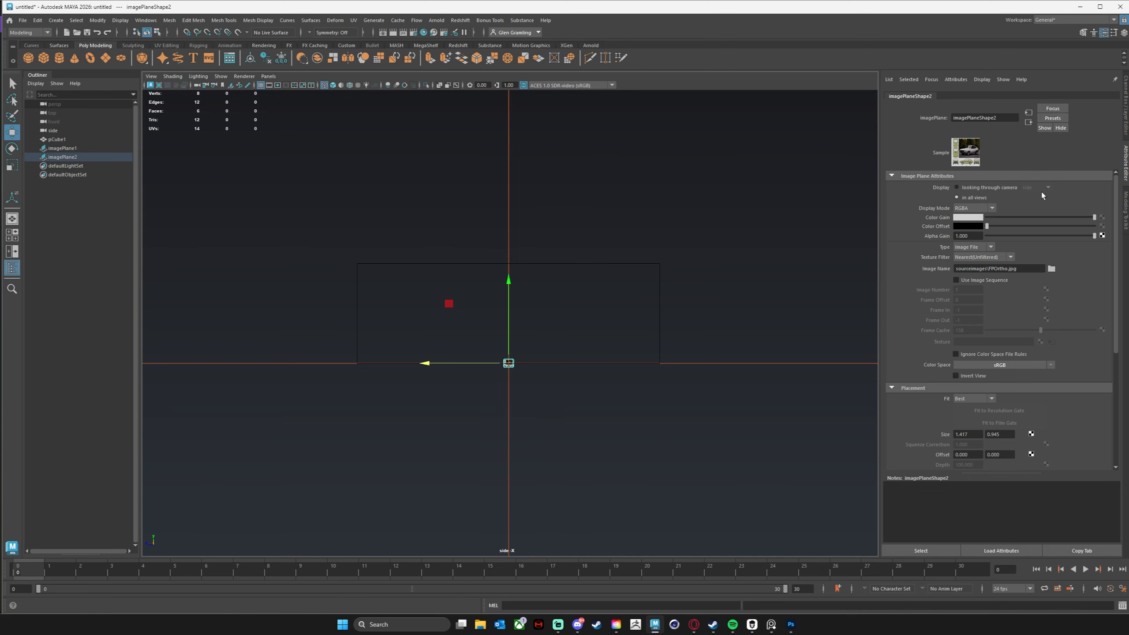
# - Scale the side view's new image plane to 65 in X, Y and Z
pyautogui.click(1124, 125)
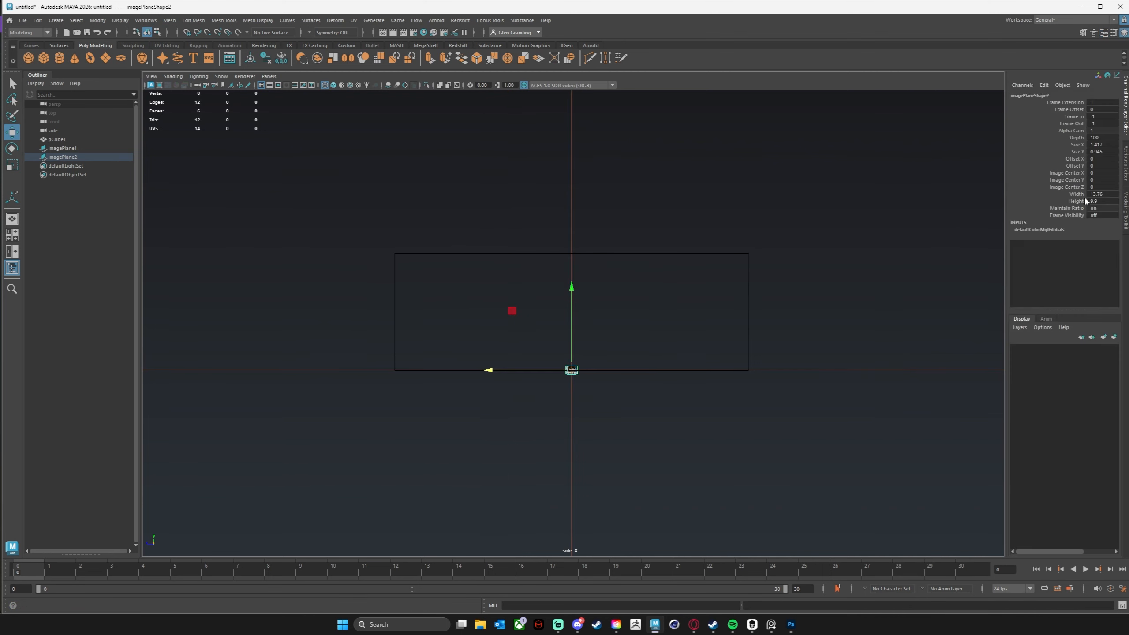
pyautogui.moveTo(550, 395); pyautogui.dragTo(588, 366)
pyautogui.click(62, 157)
pyautogui.moveTo(1098, 144); pyautogui.dragTo(1098, 159)
pyautogui.write('65')
pyautogui.press('Return')
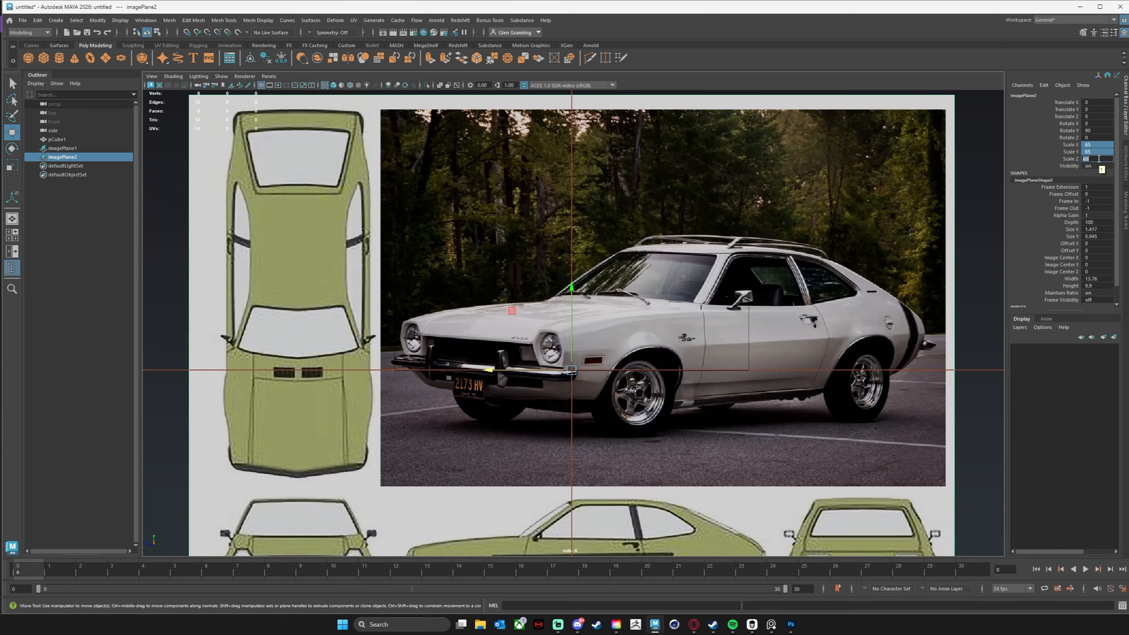
# - Return to the four-view layout and select the front image plane to check its translation values
pyautogui.scroll(-5, 537, 316)
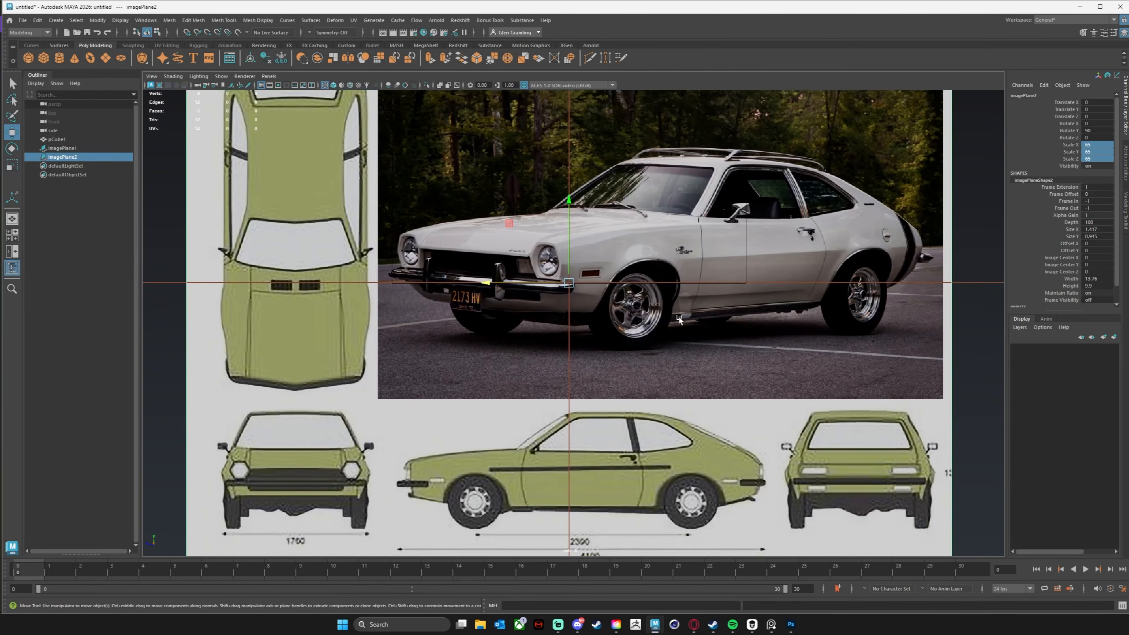
pyautogui.scroll(-1, 551, 347)
pyautogui.scroll(-1, 575, 351)
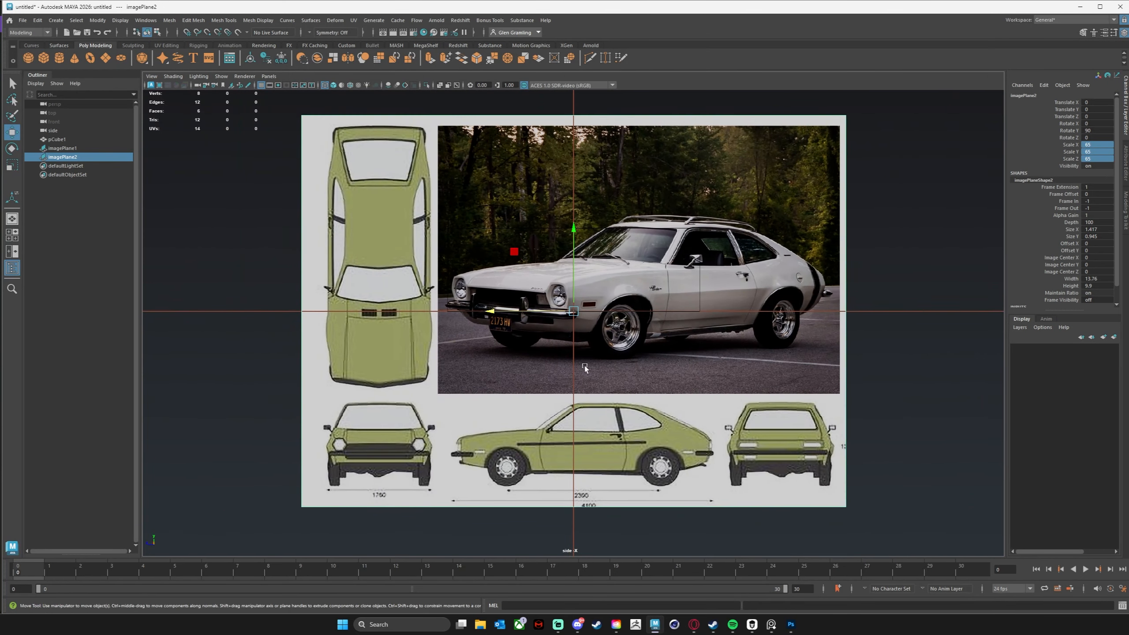
pyautogui.keyDown('alt'); pyautogui.moveTo(649, 274); pyautogui.dragTo(701, 283, button='middle'); pyautogui.keyUp('alt')
pyautogui.press('space')
pyautogui.click(62, 149)
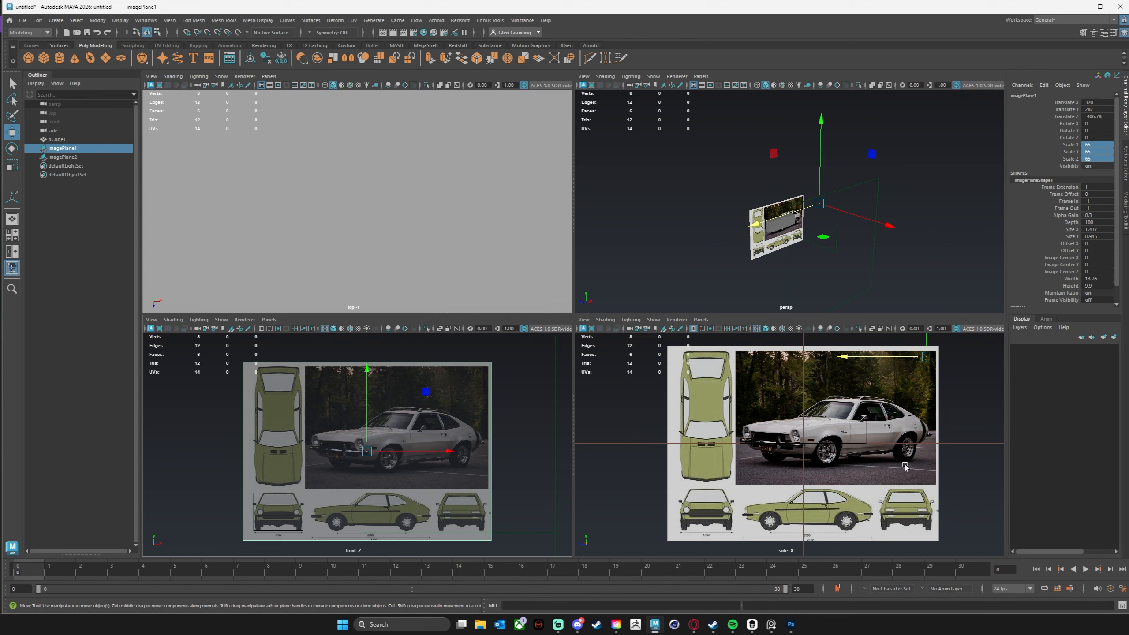
# - Set the side image plane's Translate Y to 287 and shift it to about 19 in Z to line up with the cube
pyautogui.click(925, 368)
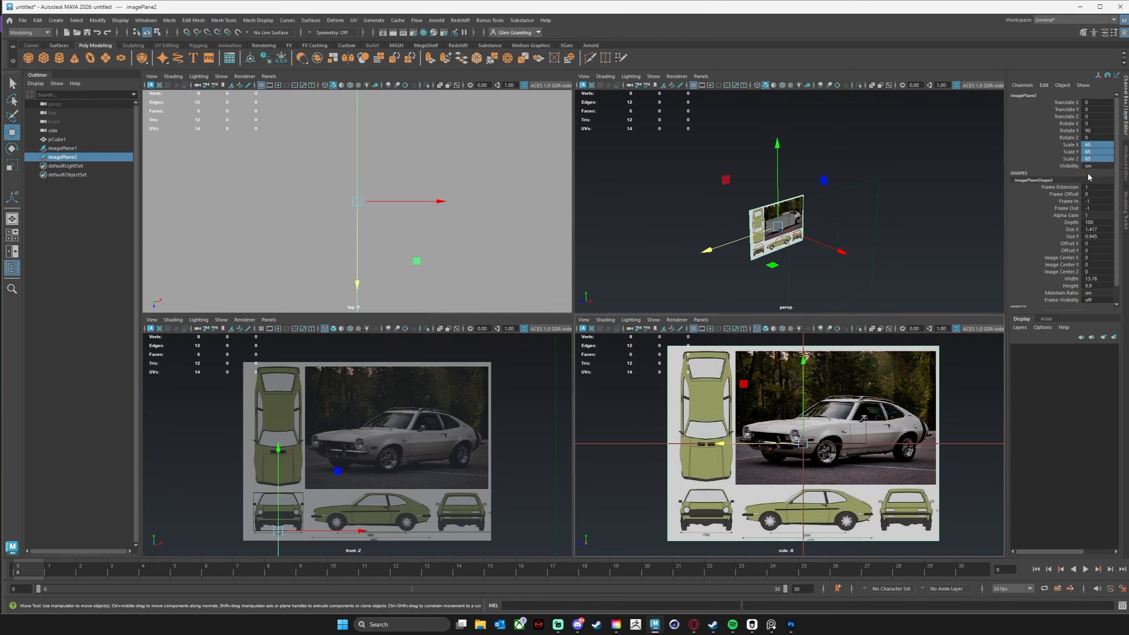
pyautogui.doubleClick(1106, 109)
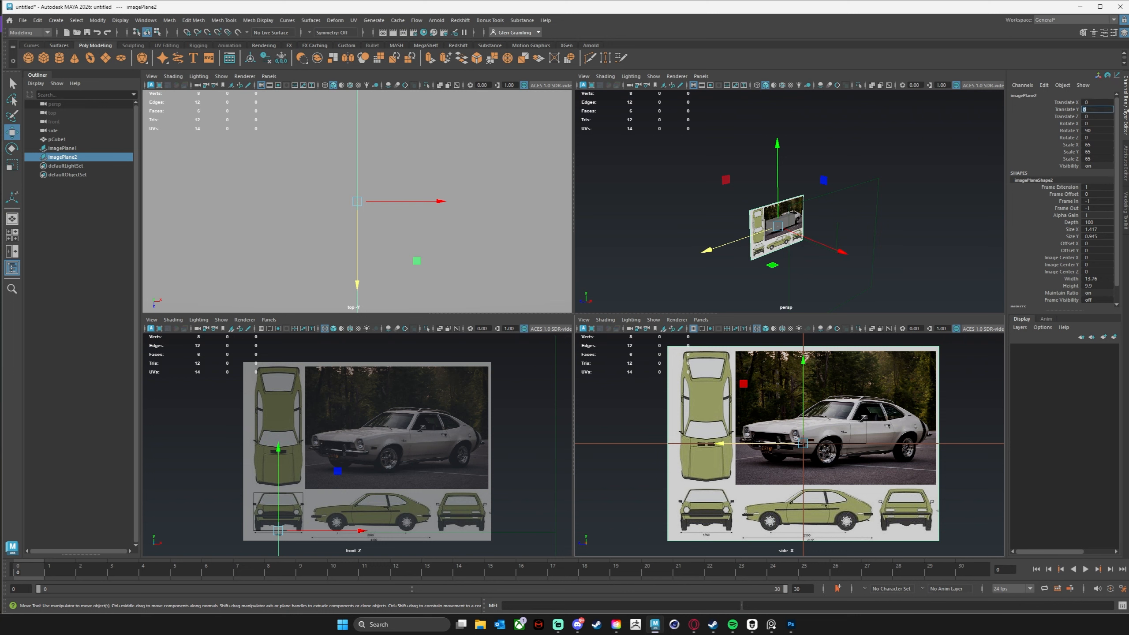
pyautogui.press('Return')
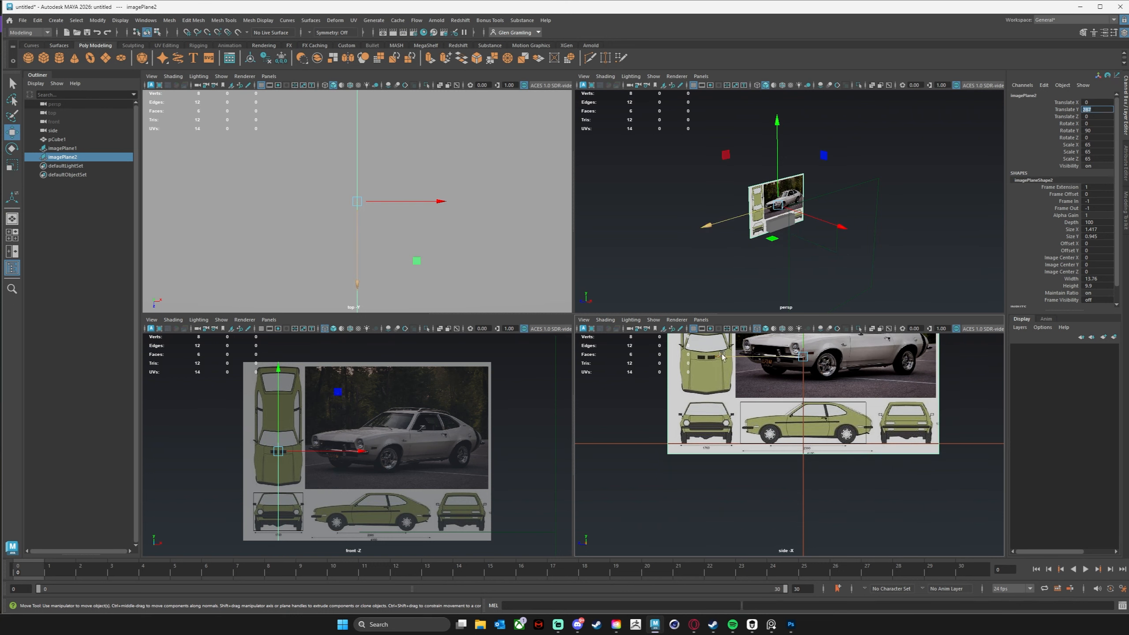
pyautogui.moveTo(723, 356); pyautogui.dragTo(716, 355)
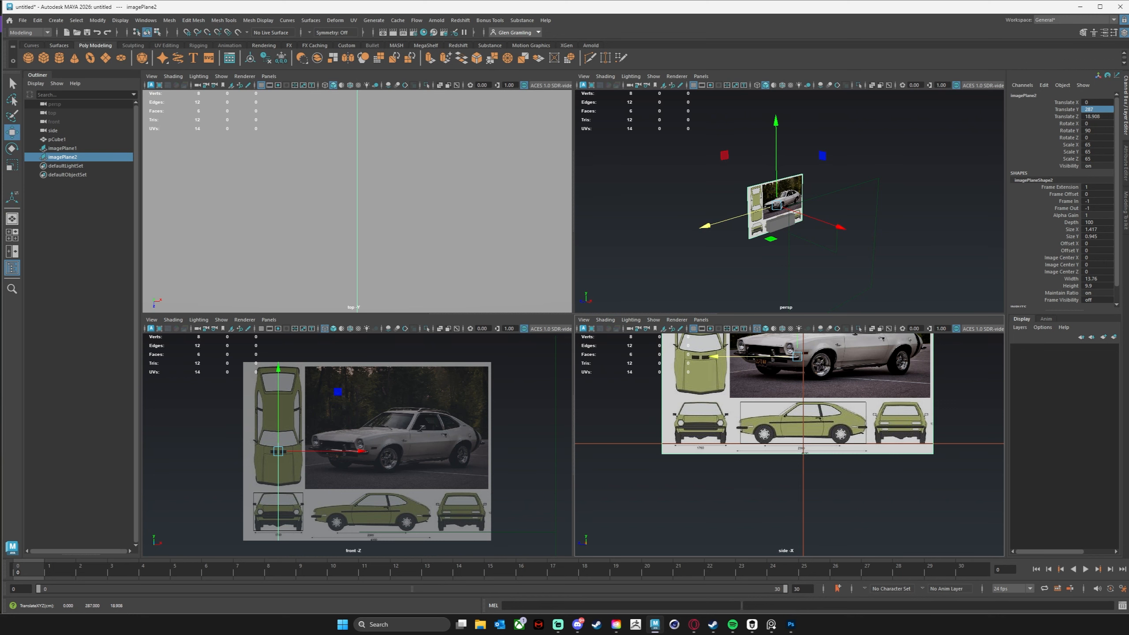
# - Set the side image plane's alpha gain to 0.3 and restrict its display to looking through the side camera
pyautogui.click(1126, 161)
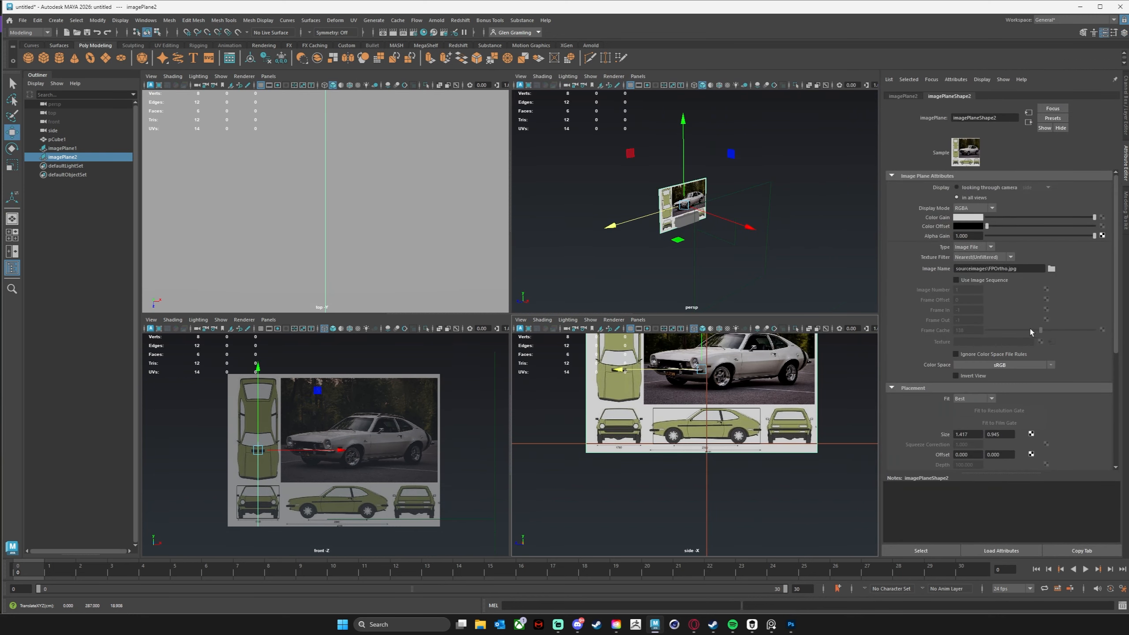
pyautogui.moveTo(974, 237); pyautogui.dragTo(912, 241)
pyautogui.write('0.3')
pyautogui.press('Return')
pyautogui.keyDown('alt'); pyautogui.moveTo(666, 200); pyautogui.dragTo(756, 223); pyautogui.keyUp('alt')
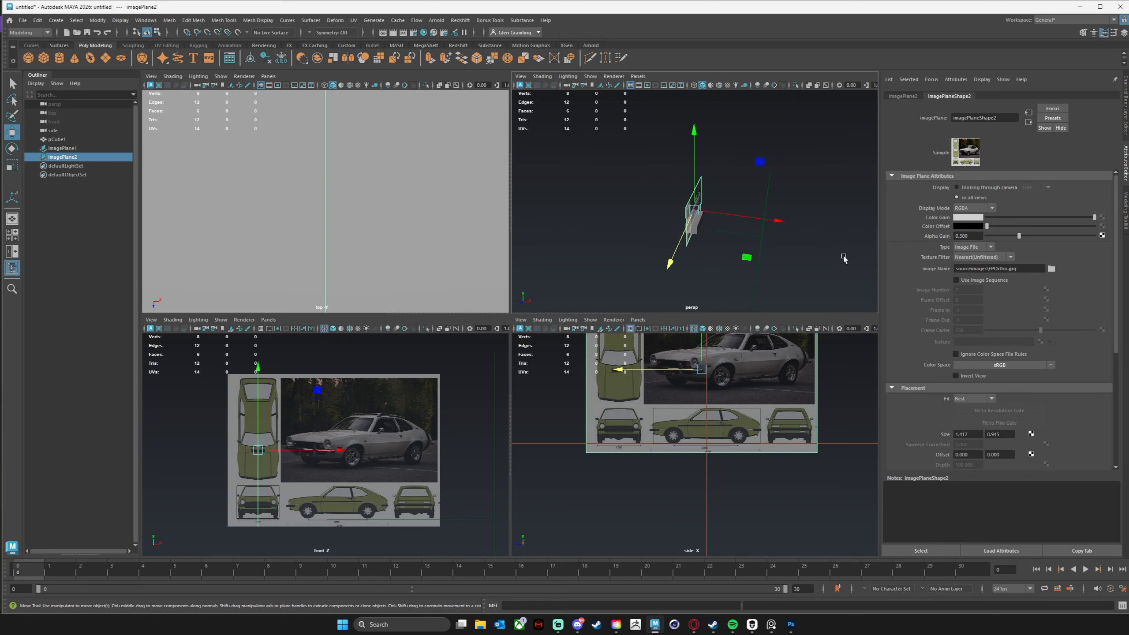
pyautogui.keyDown('alt'); pyautogui.moveTo(718, 234); pyautogui.dragTo(774, 221); pyautogui.keyUp('alt')
pyautogui.click(956, 188)
# - Maximise the top view in wireframe display and import FPOrtho.jpg from the sourceimages folder as its image plane
pyautogui.press('space')
pyautogui.scroll(-10, 365, 289)
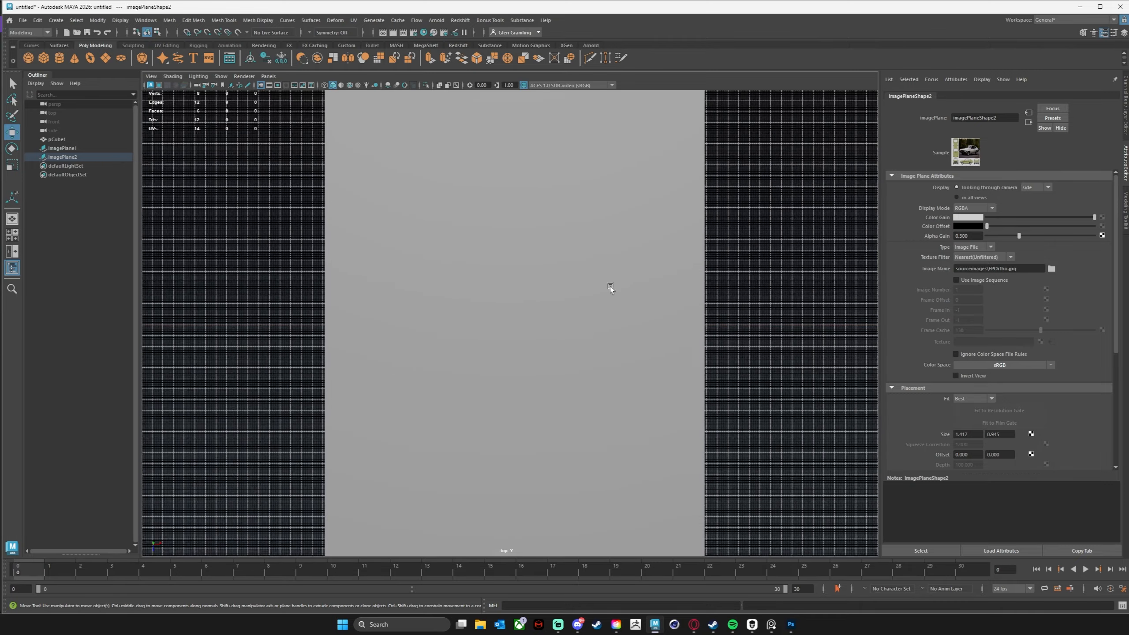
pyautogui.scroll(-3, 404, 281)
pyautogui.press('4')
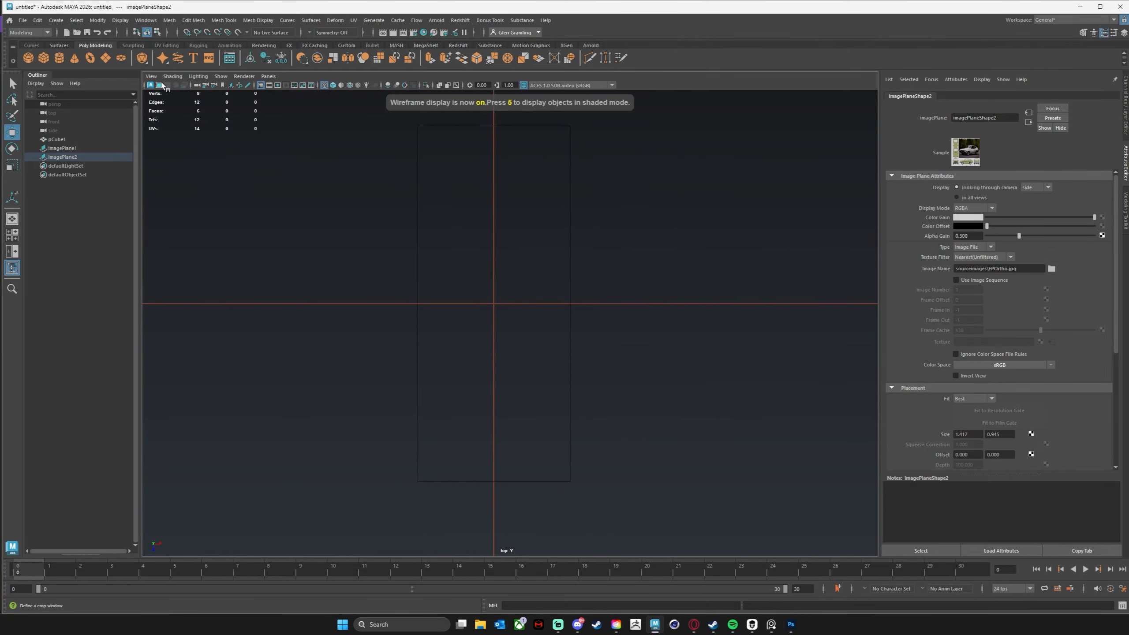
pyautogui.click(151, 76)
pyautogui.moveTo(191, 273)
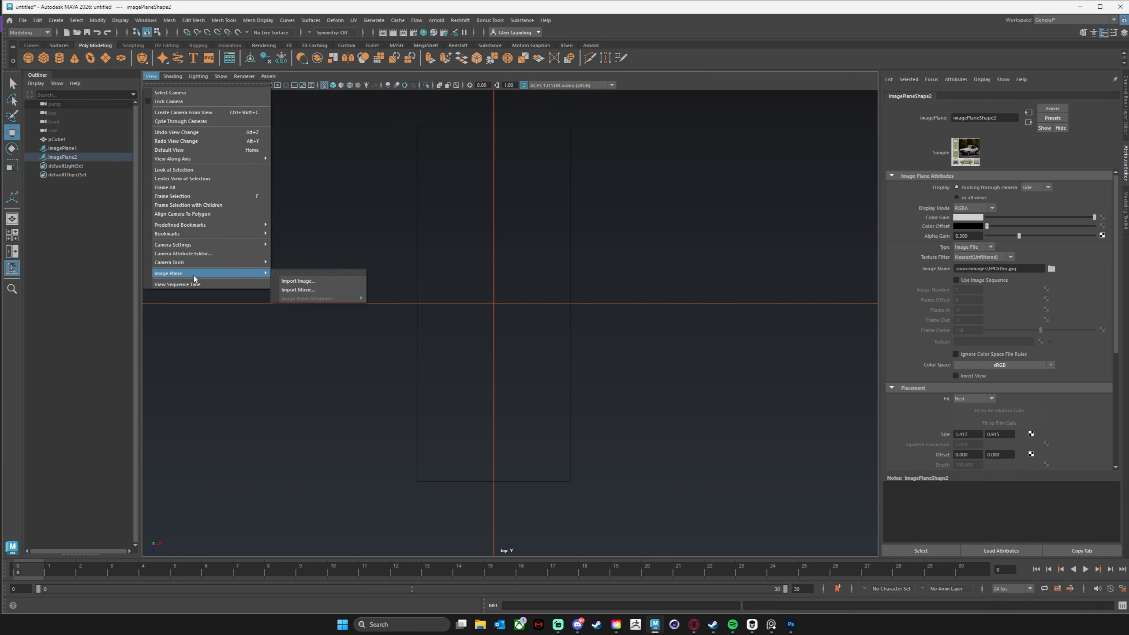
pyautogui.click(319, 281)
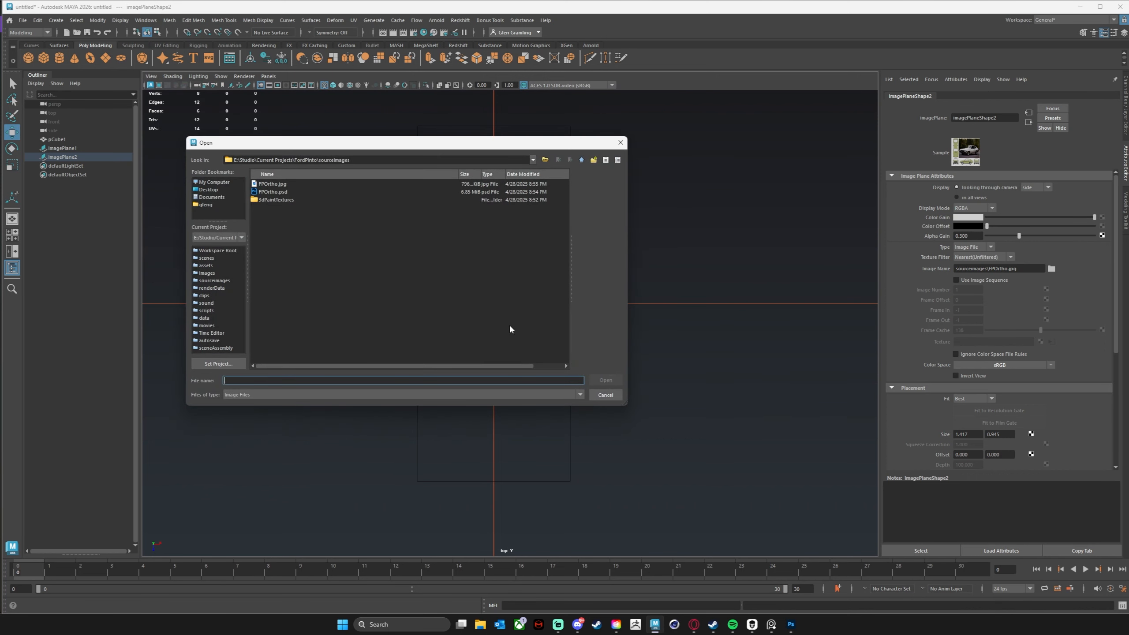
pyautogui.click(282, 184)
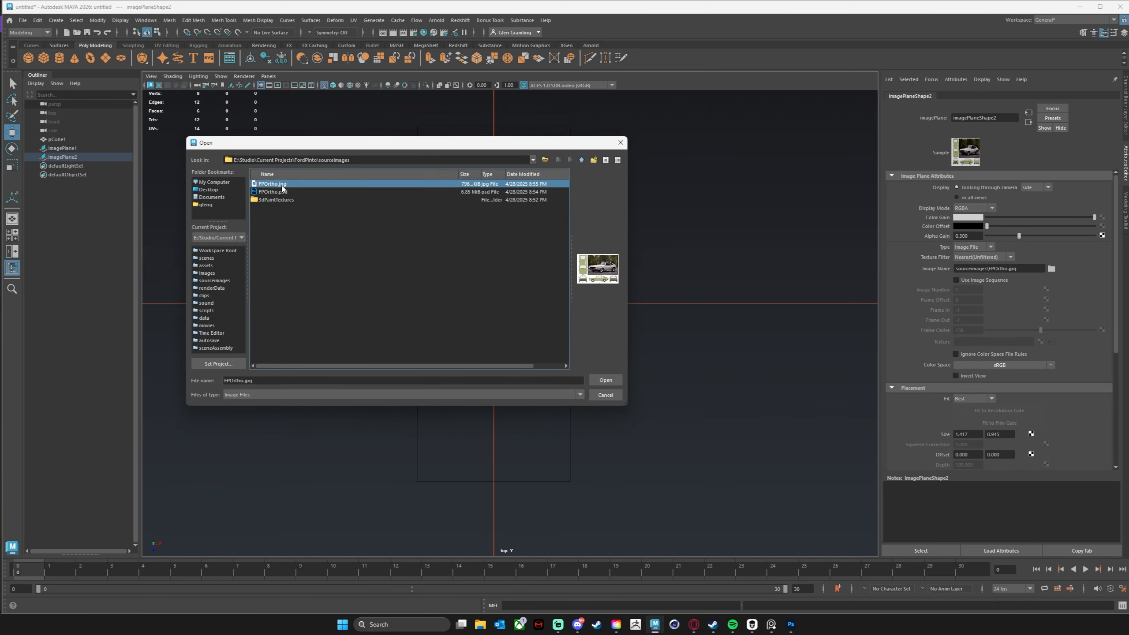
pyautogui.click(606, 380)
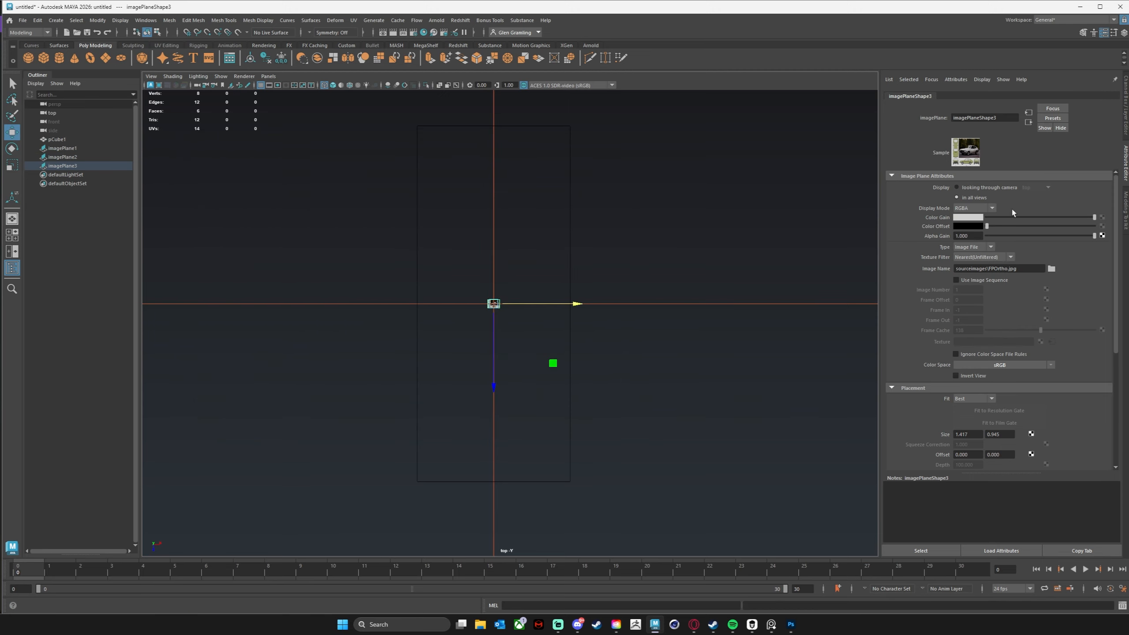
# - Hide the top view's grid and scale its new image plane to 65 in X, Y and Z
pyautogui.click(1125, 118)
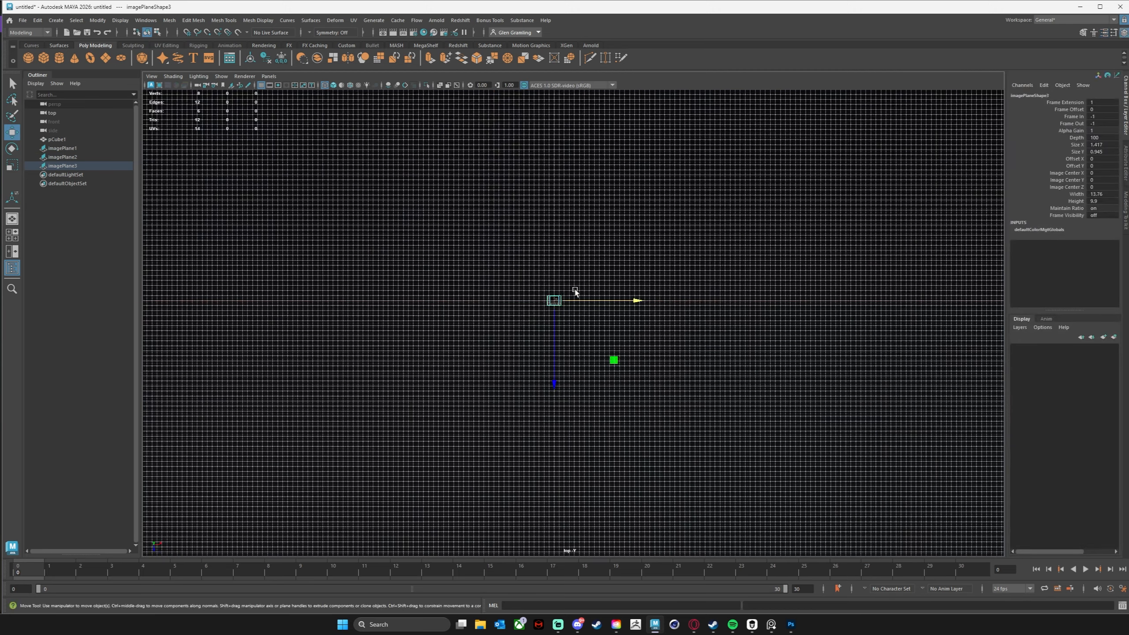
pyautogui.click(261, 85)
pyautogui.click(62, 165)
pyautogui.moveTo(1096, 144); pyautogui.dragTo(1096, 158)
pyautogui.write('65')
pyautogui.press('Return')
pyautogui.scroll(-5, 622, 338)
pyautogui.keyDown('alt'); pyautogui.moveTo(701, 313); pyautogui.dragTo(720, 283, button='middle'); pyautogui.keyUp('alt')
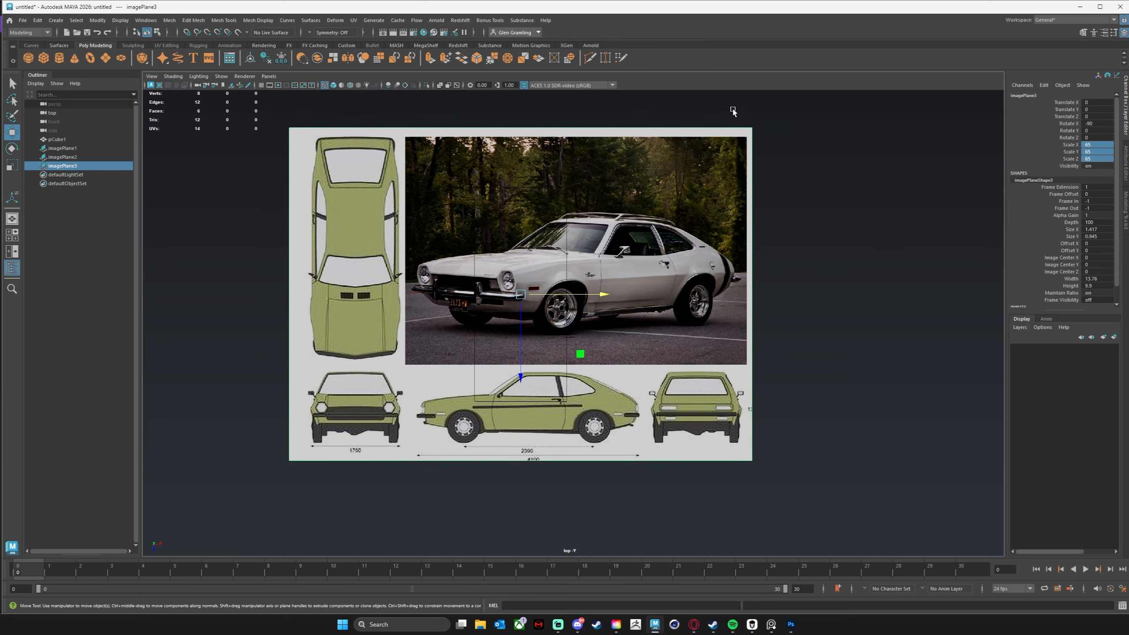
# - Shift the top image plane about 61 in X and check the front image plane's translation values
pyautogui.moveTo(604, 295); pyautogui.dragTo(637, 301)
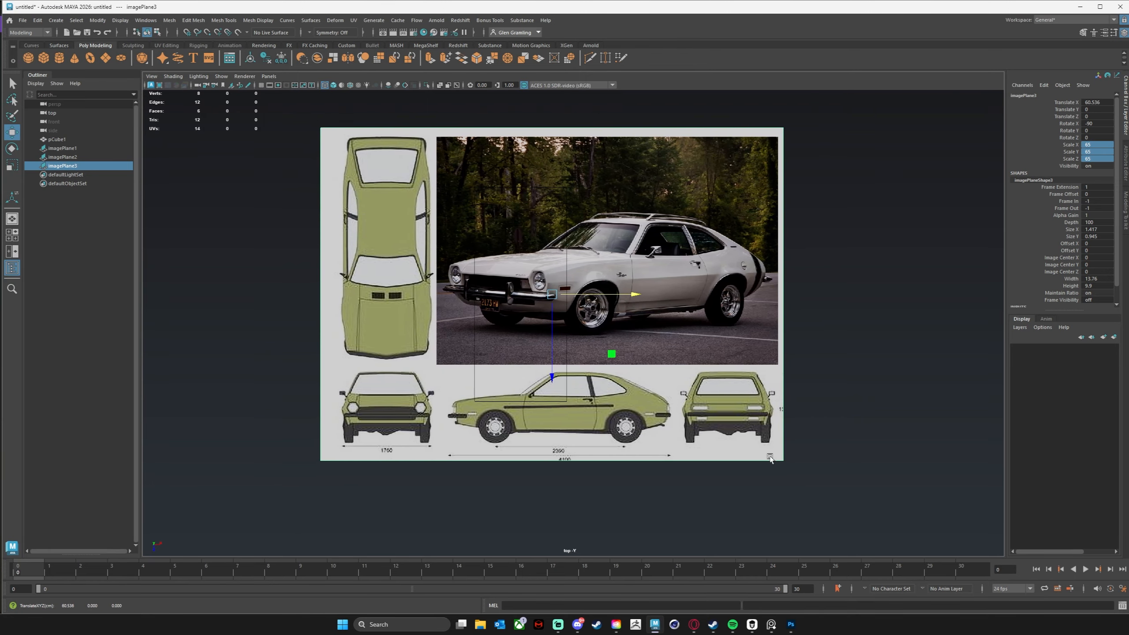
pyautogui.press('space')
pyautogui.press('space')
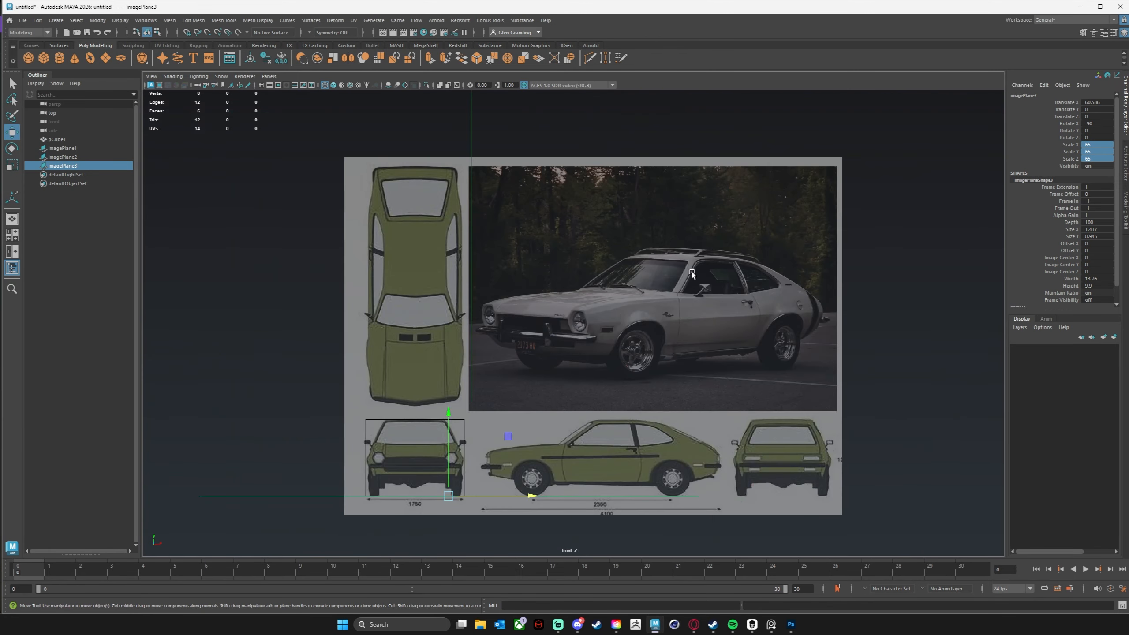
pyautogui.moveTo(852, 150); pyautogui.dragTo(845, 184)
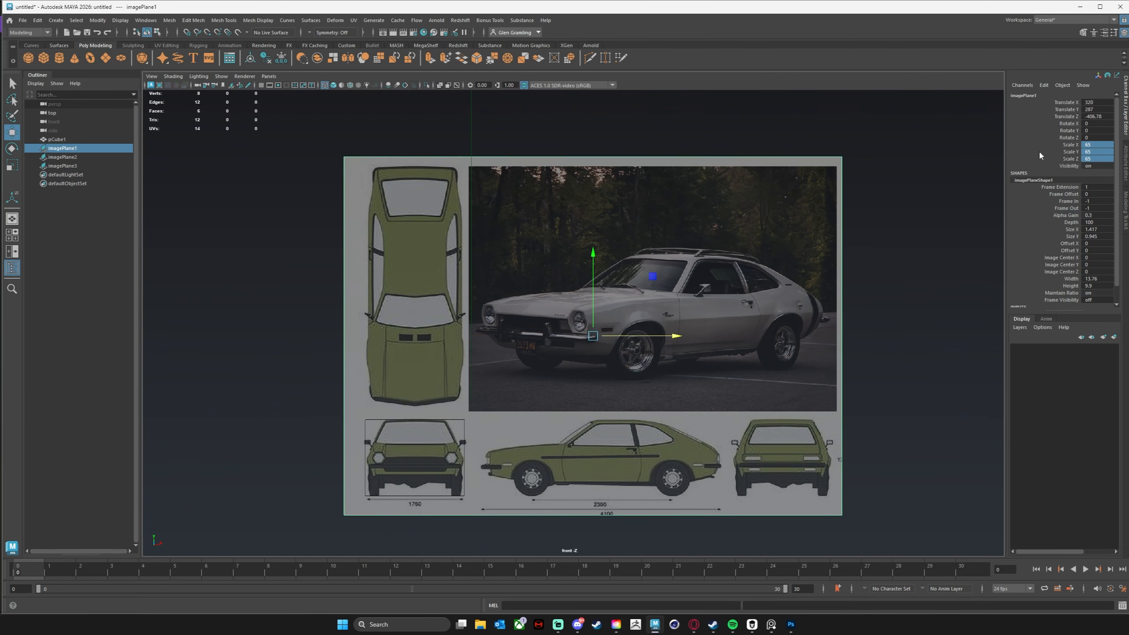
pyautogui.press('space')
pyautogui.press('space')
# - Set the top image plane's Translate X to 320 and move it to about 91 in Z to align it with the cube
pyautogui.click(411, 231)
pyautogui.click(1097, 102)
pyautogui.write('320')
pyautogui.press('Return')
pyautogui.moveTo(686, 376); pyautogui.dragTo(691, 423)
pyautogui.keyDown('alt'); pyautogui.moveTo(799, 356); pyautogui.dragTo(668, 335, button='middle'); pyautogui.keyUp('alt')
pyautogui.press('space')
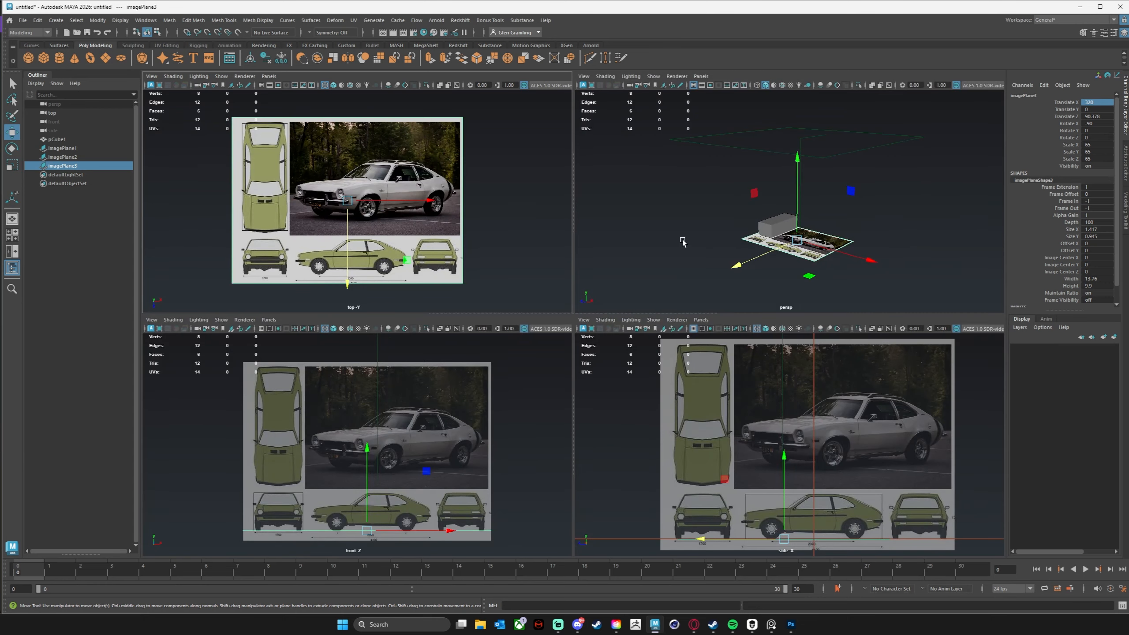
# - Lower the top image plane beneath the cube in the perspective view and hide the top camera
pyautogui.keyDown('alt'); pyautogui.moveTo(683, 242); pyautogui.dragTo(683, 248); pyautogui.keyUp('alt')
pyautogui.keyDown('alt'); pyautogui.moveTo(872, 299); pyautogui.dragTo(817, 273); pyautogui.keyUp('alt')
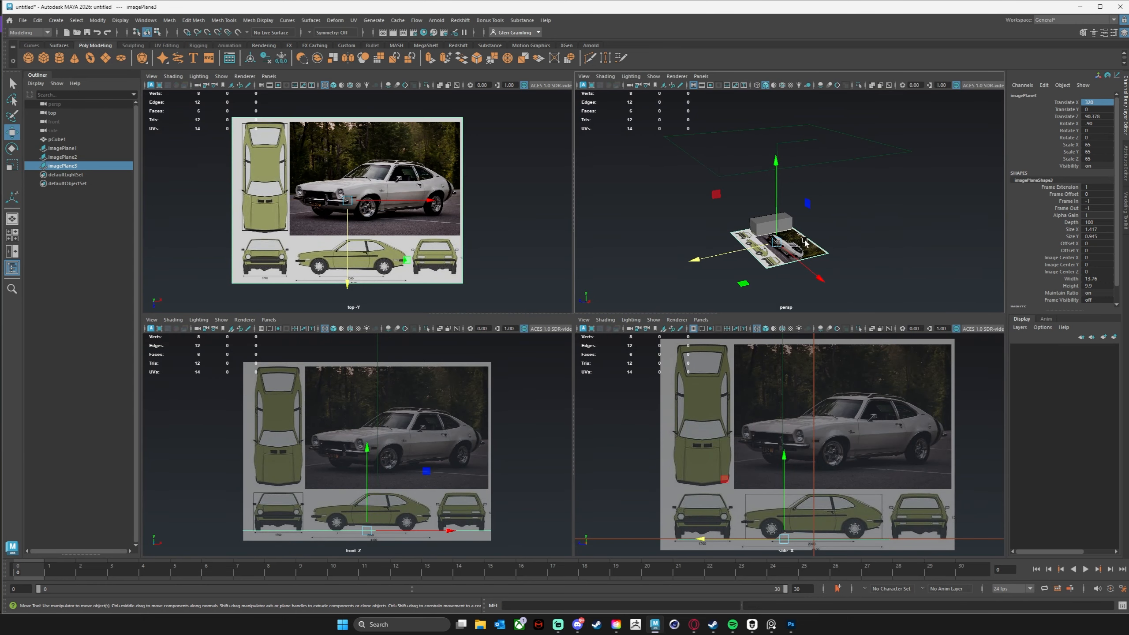
pyautogui.moveTo(776, 162); pyautogui.dragTo(778, 188)
pyautogui.keyDown('alt'); pyautogui.moveTo(794, 240); pyautogui.dragTo(765, 240); pyautogui.keyUp('alt')
pyautogui.moveTo(890, 131); pyautogui.dragTo(940, 171)
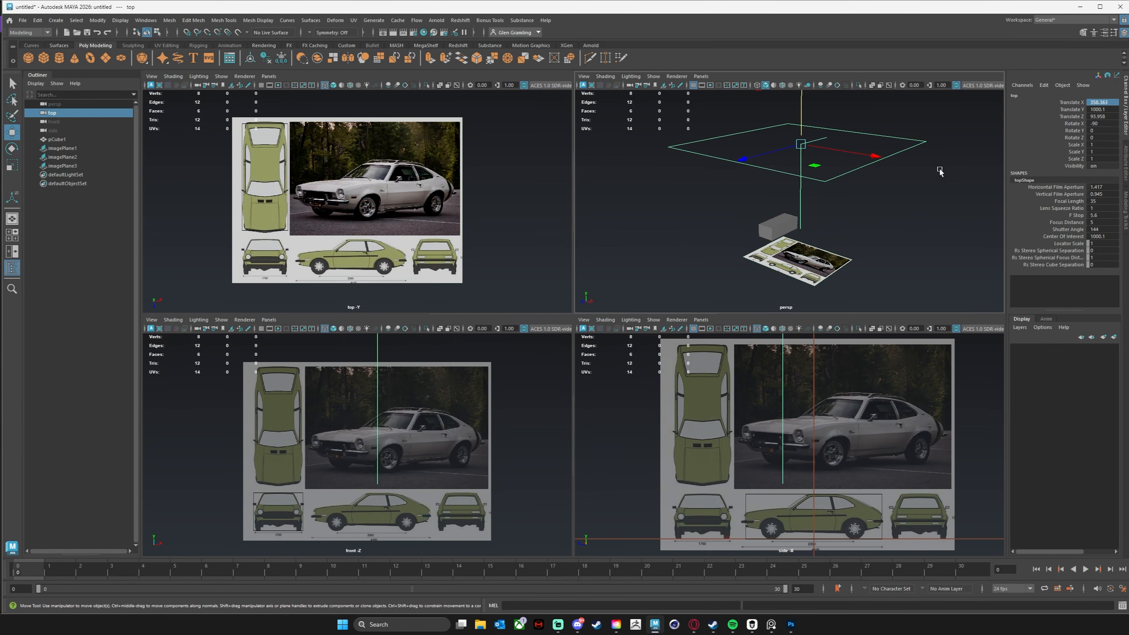
pyautogui.hotkey('ctrl', 'h')
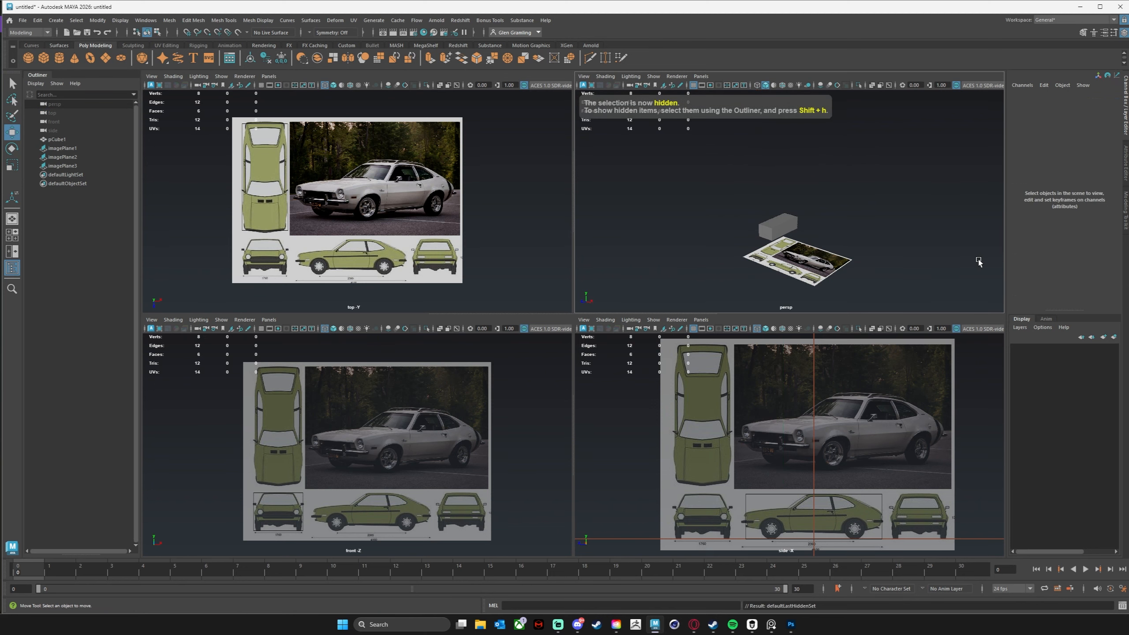
# - Set the top image plane's alpha gain to 0.3 and restrict its display to looking through the top camera
pyautogui.click(825, 275)
pyautogui.keyDown('alt'); pyautogui.moveTo(911, 276); pyautogui.dragTo(918, 249); pyautogui.keyUp('alt')
pyautogui.click(1126, 171)
pyautogui.write('.3')
pyautogui.press('Return')
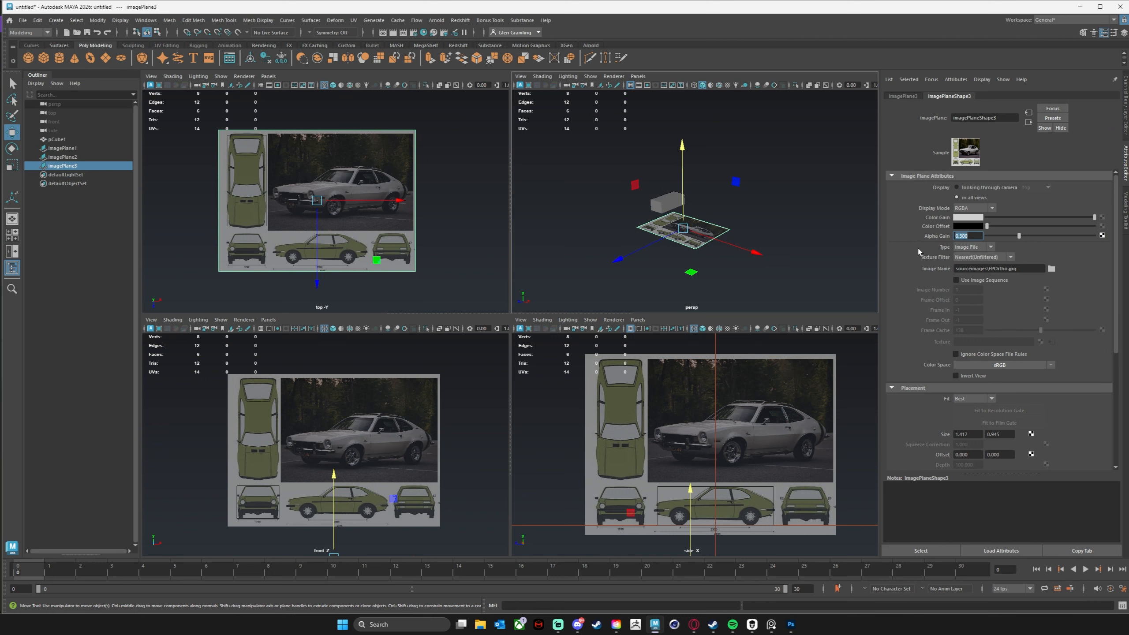
pyautogui.click(956, 187)
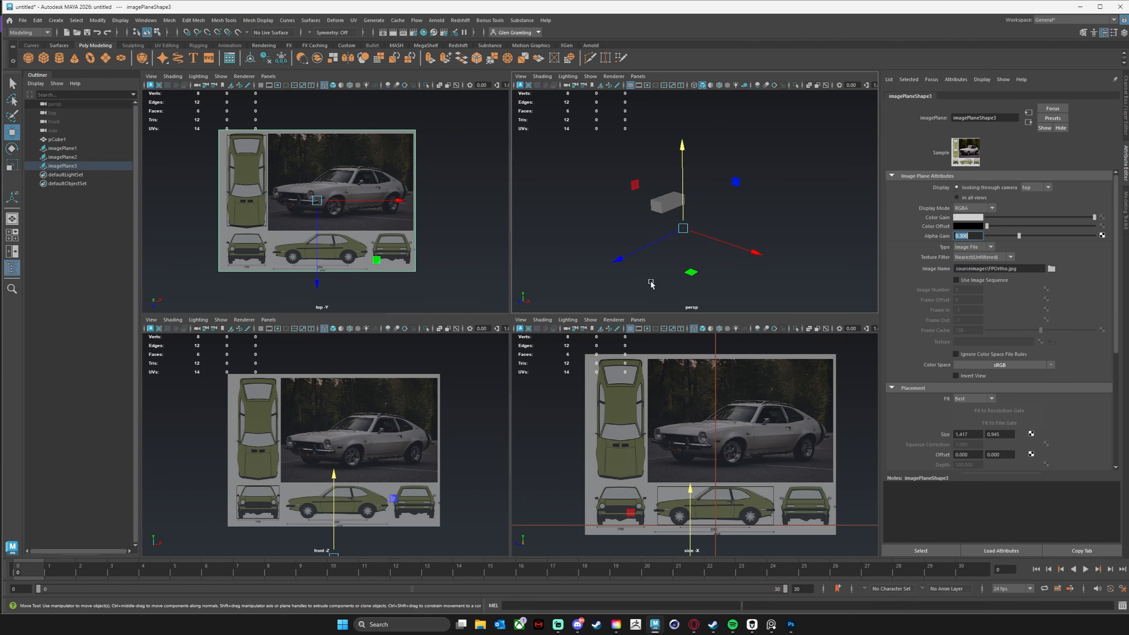
pyautogui.keyDown('alt'); pyautogui.moveTo(651, 284); pyautogui.dragTo(787, 191); pyautogui.keyUp('alt')
pyautogui.click(786, 192)
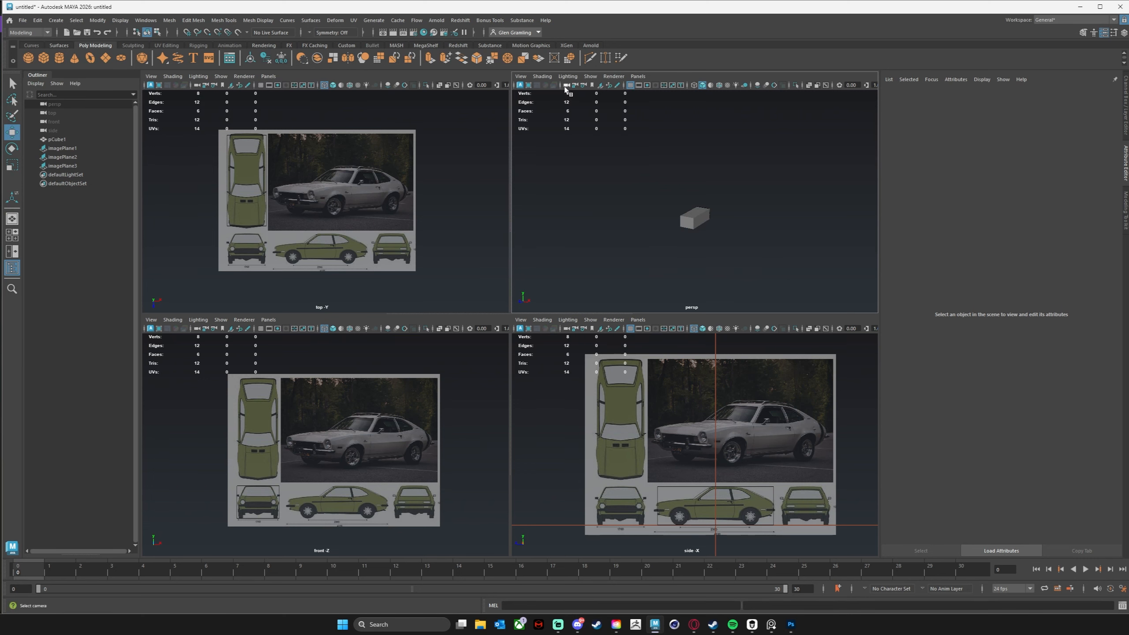
# - Maximise the perspective view and select its camera to show the camera attributes
pyautogui.press('space')
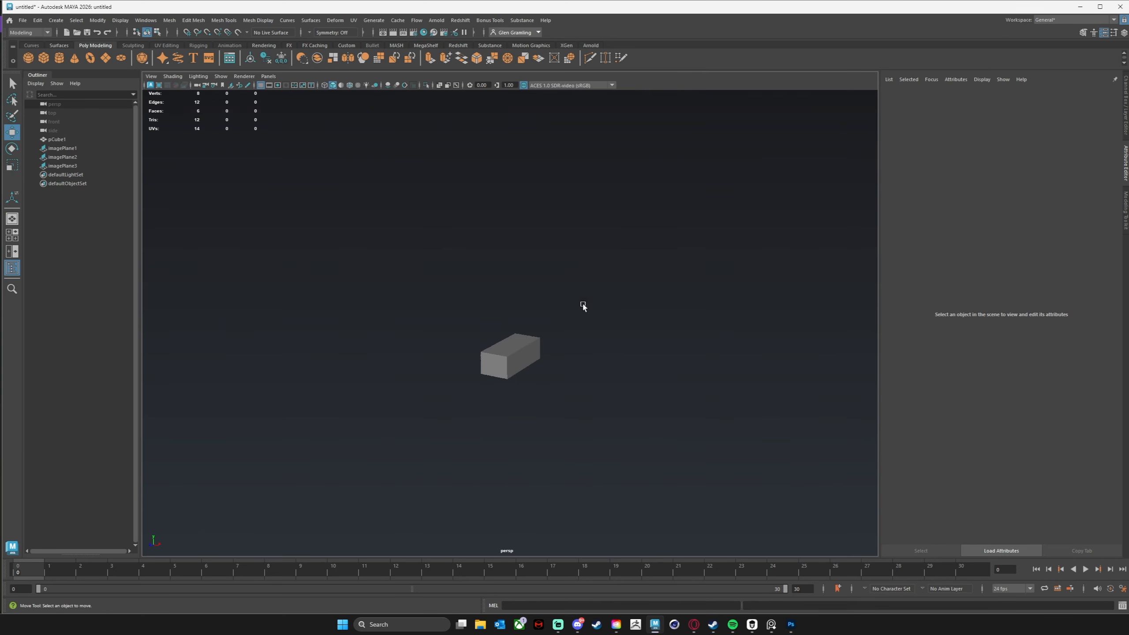
pyautogui.keyDown('alt'); pyautogui.moveTo(472, 307); pyautogui.dragTo(640, 318); pyautogui.keyUp('alt')
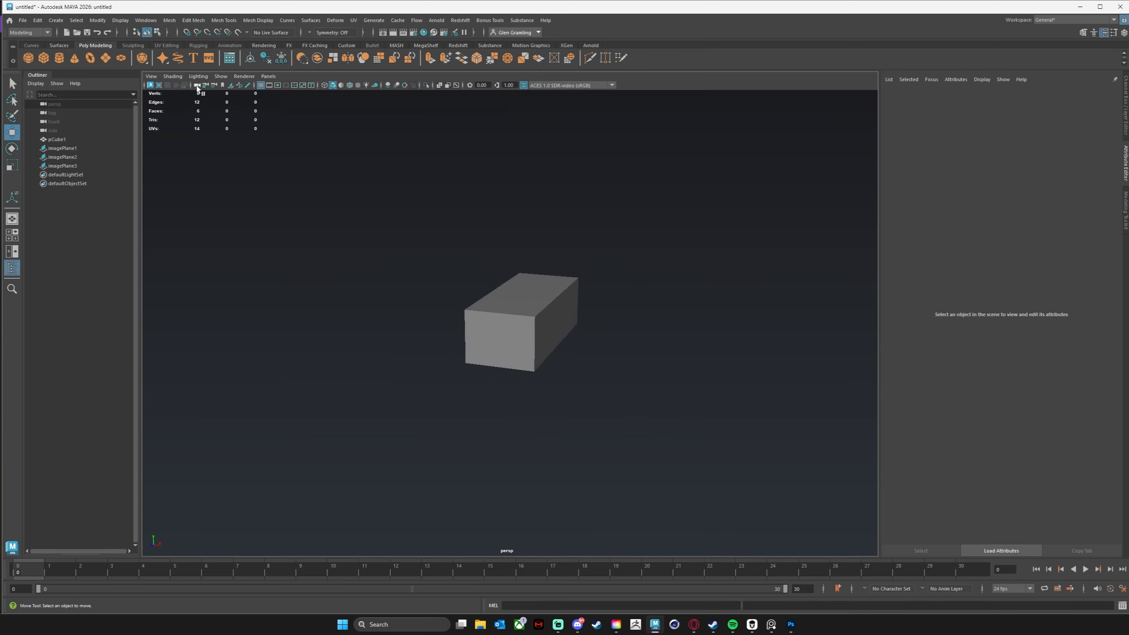
pyautogui.click(197, 85)
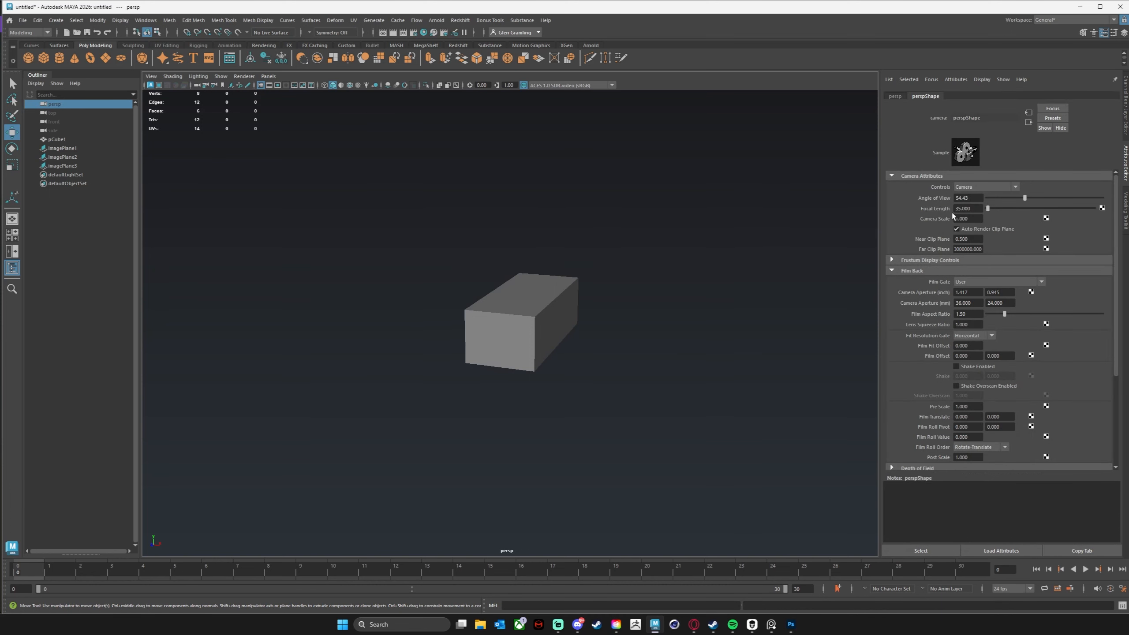
# - Set the perspective camera's angle of view to 50
pyautogui.click(981, 207)
pyautogui.moveTo(975, 211); pyautogui.dragTo(936, 208)
pyautogui.doubleClick(965, 198)
pyautogui.write('50')
pyautogui.press('Return')
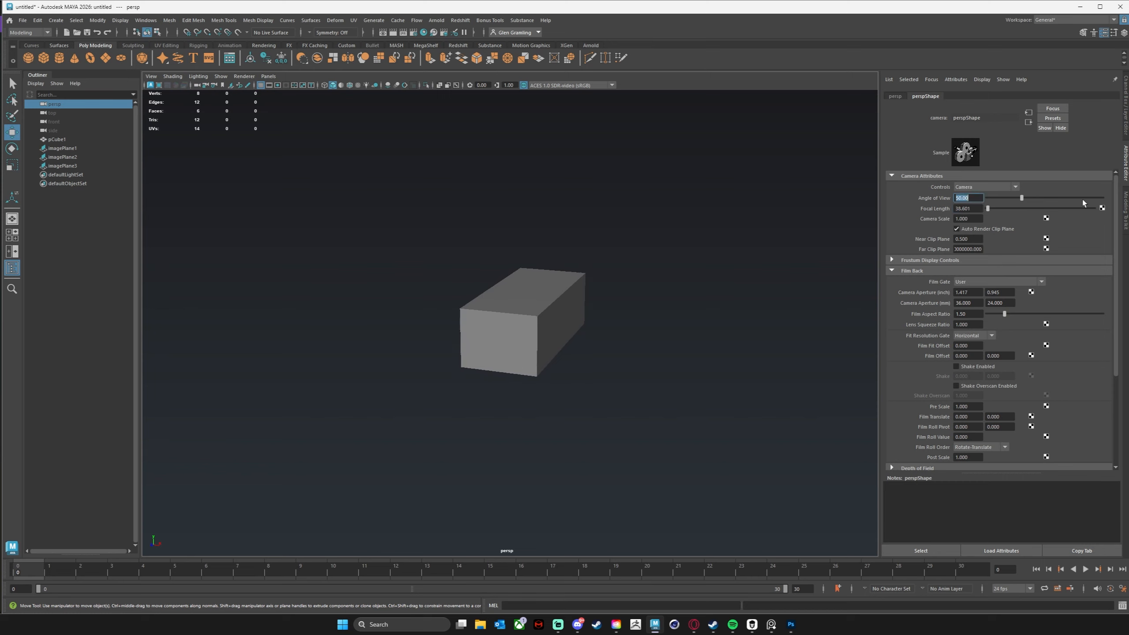
# - Set the perspective camera's focal length to 50 and inspect the cube from other angles
pyautogui.moveTo(974, 208); pyautogui.dragTo(896, 214)
pyautogui.write('50')
pyautogui.press('Return')
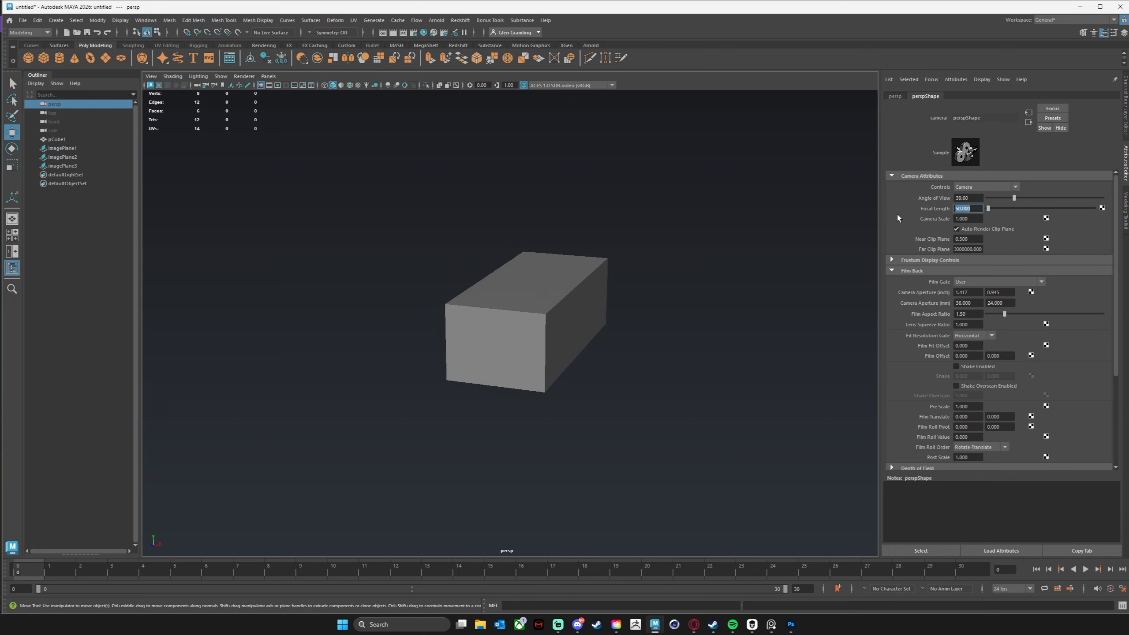
pyautogui.keyDown('alt'); pyautogui.moveTo(608, 331); pyautogui.dragTo(598, 333); pyautogui.keyUp('alt')
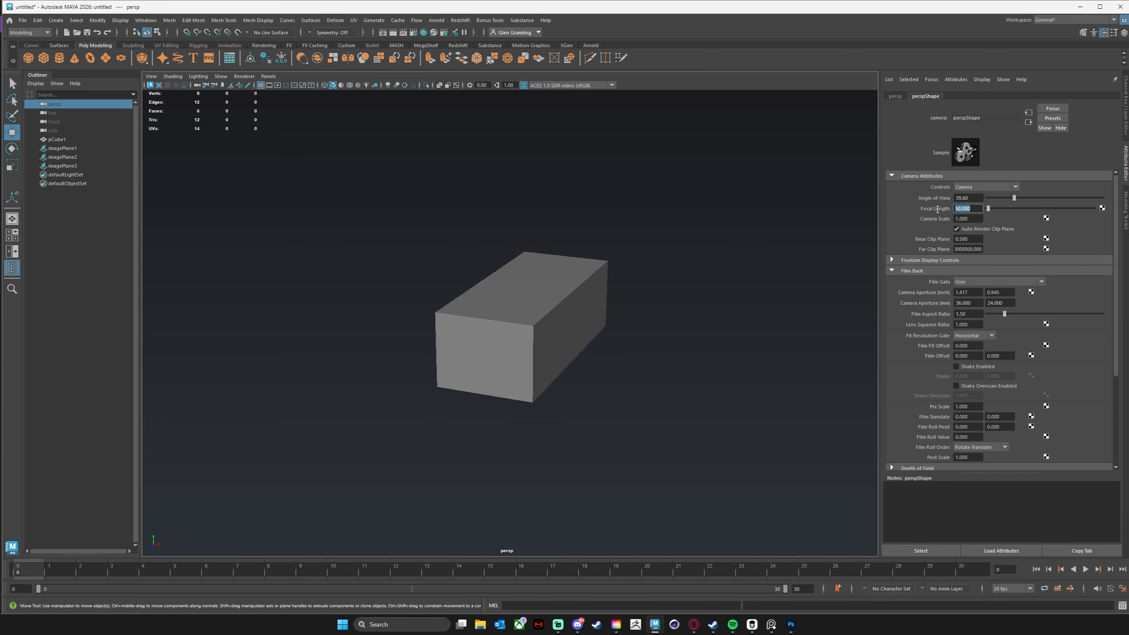
pyautogui.keyDown('alt'); pyautogui.moveTo(674, 384); pyautogui.dragTo(809, 277); pyautogui.keyUp('alt')
# - Examine the perspective camera's near and far clip plane values while viewing the cube from near and far, and deselect the camera
pyautogui.doubleClick(968, 238)
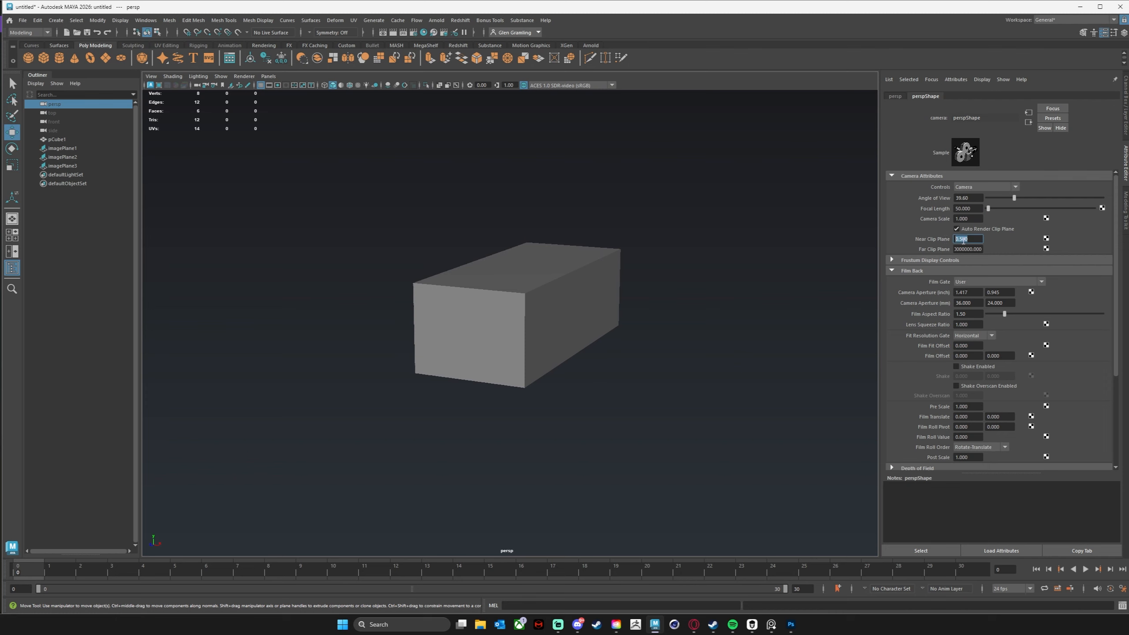
pyautogui.moveTo(965, 250); pyautogui.dragTo(947, 249)
pyautogui.click(963, 249)
pyautogui.click(971, 239)
pyautogui.click(970, 250)
pyautogui.click(974, 239)
pyautogui.keyDown('alt'); pyautogui.moveTo(727, 309); pyautogui.dragTo(731, 314); pyautogui.keyUp('alt')
pyautogui.keyDown('alt'); pyautogui.moveTo(730, 314); pyautogui.dragTo(282, 304, button='right'); pyautogui.keyUp('alt')
pyautogui.keyDown('alt'); pyautogui.moveTo(661, 296); pyautogui.dragTo(571, 322, button='right'); pyautogui.keyUp('alt')
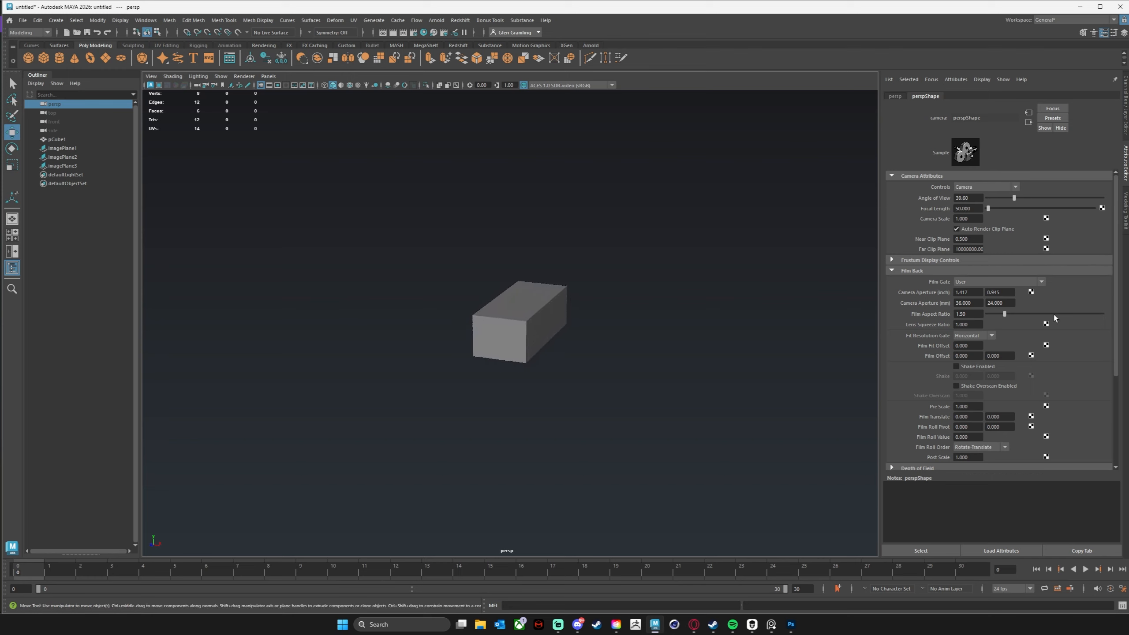
pyautogui.scroll(6, 583, 313)
pyautogui.keyDown('alt'); pyautogui.moveTo(639, 301); pyautogui.dragTo(632, 293); pyautogui.keyUp('alt')
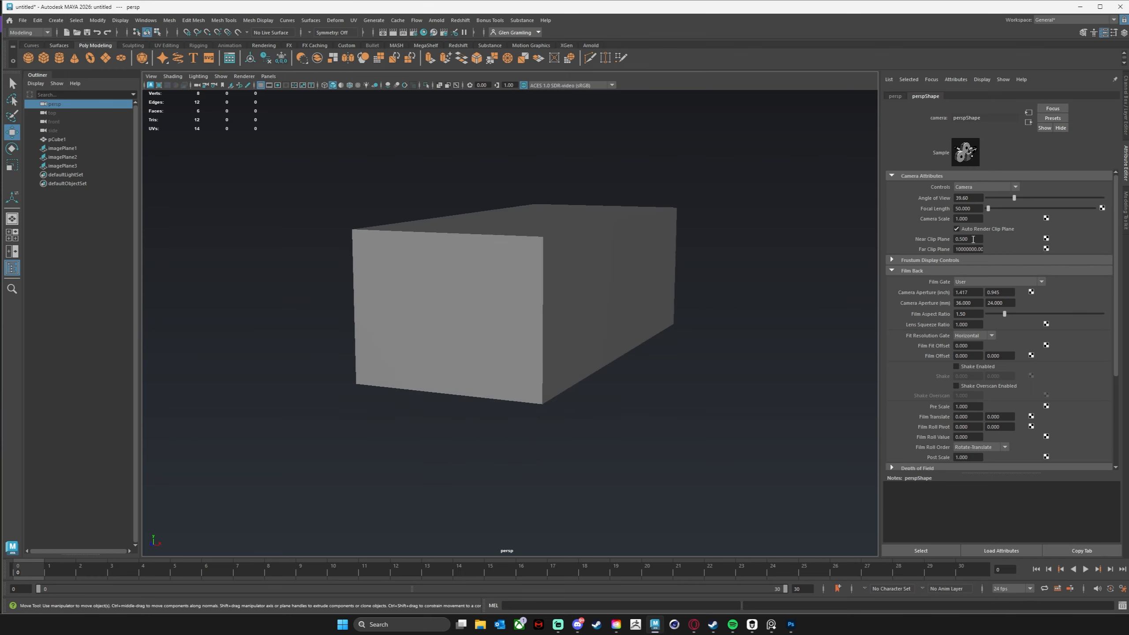
pyautogui.keyDown('alt'); pyautogui.moveTo(796, 285); pyautogui.dragTo(811, 285); pyautogui.keyUp('alt')
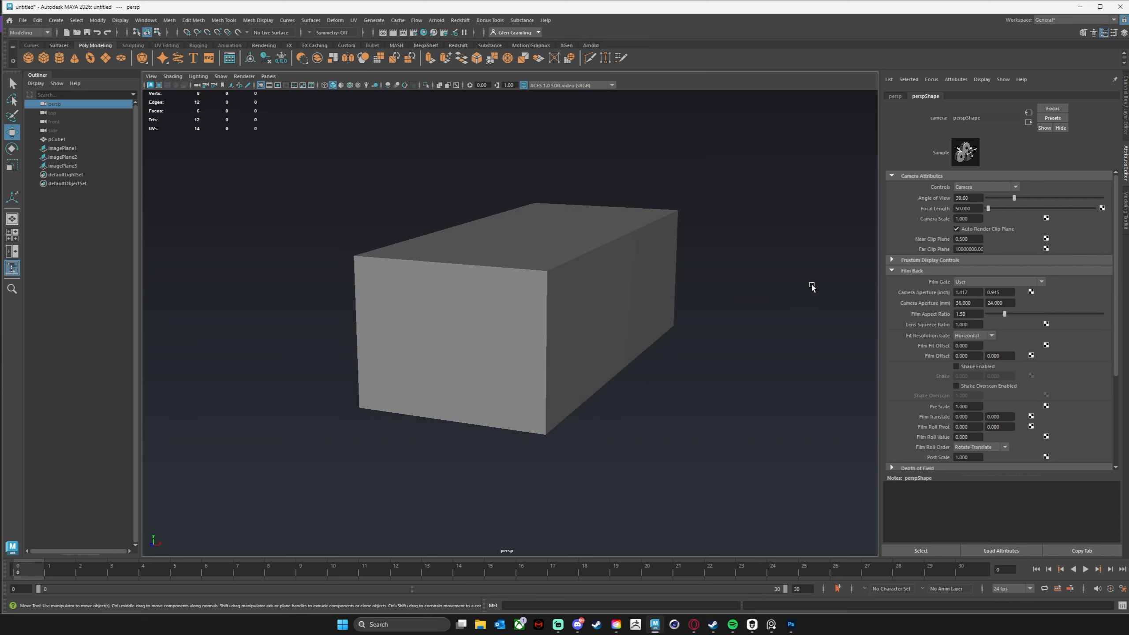
pyautogui.click(967, 239)
pyautogui.moveTo(955, 249); pyautogui.dragTo(1072, 250)
pyautogui.click(692, 385)
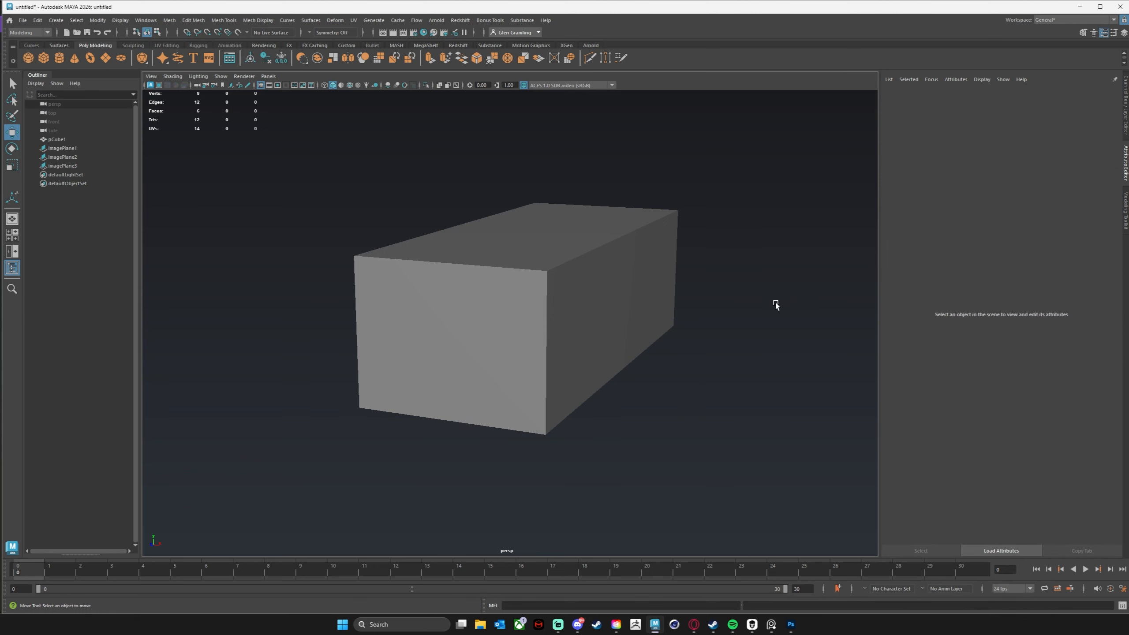
# - Select the perspective view's camera again and review its attributes while viewing the cube from a higher angle
pyautogui.click(643, 304)
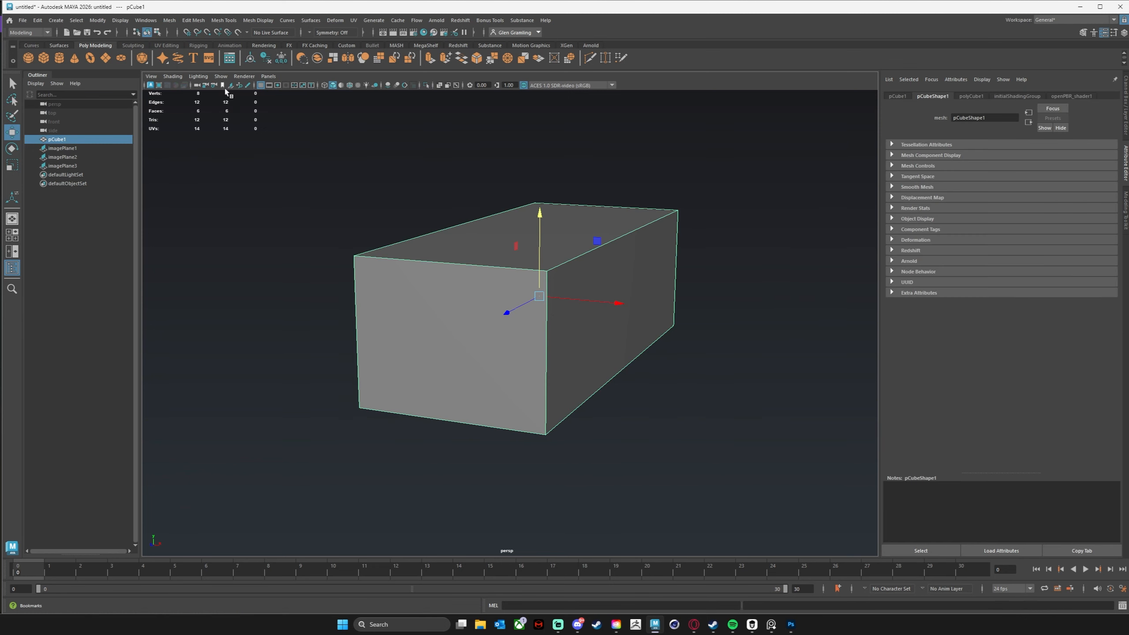
pyautogui.click(197, 86)
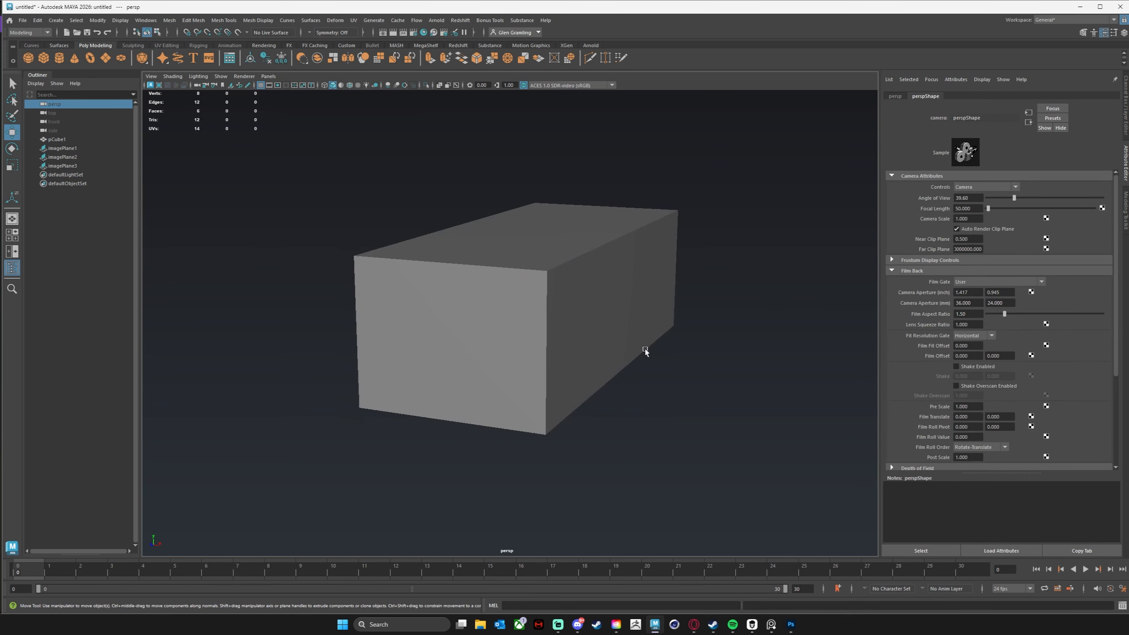
pyautogui.keyDown('alt'); pyautogui.moveTo(707, 321); pyautogui.dragTo(677, 313); pyautogui.keyUp('alt')
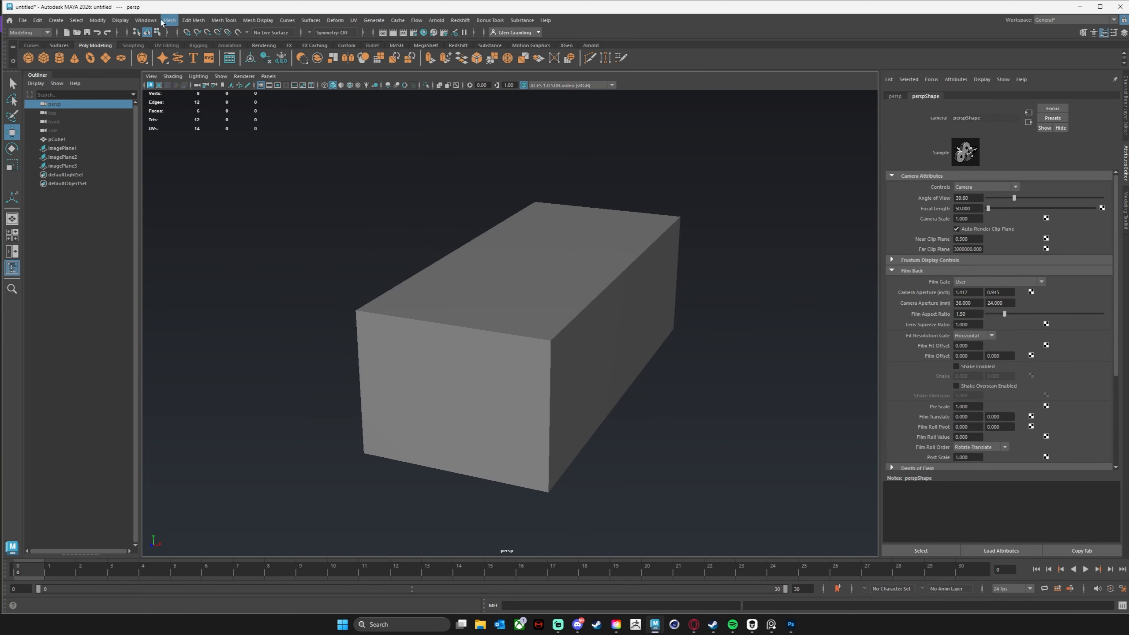
# - Examine the default near and far clip settings in the Cameras preferences, and close the preferences without saving
pyautogui.click(146, 21)
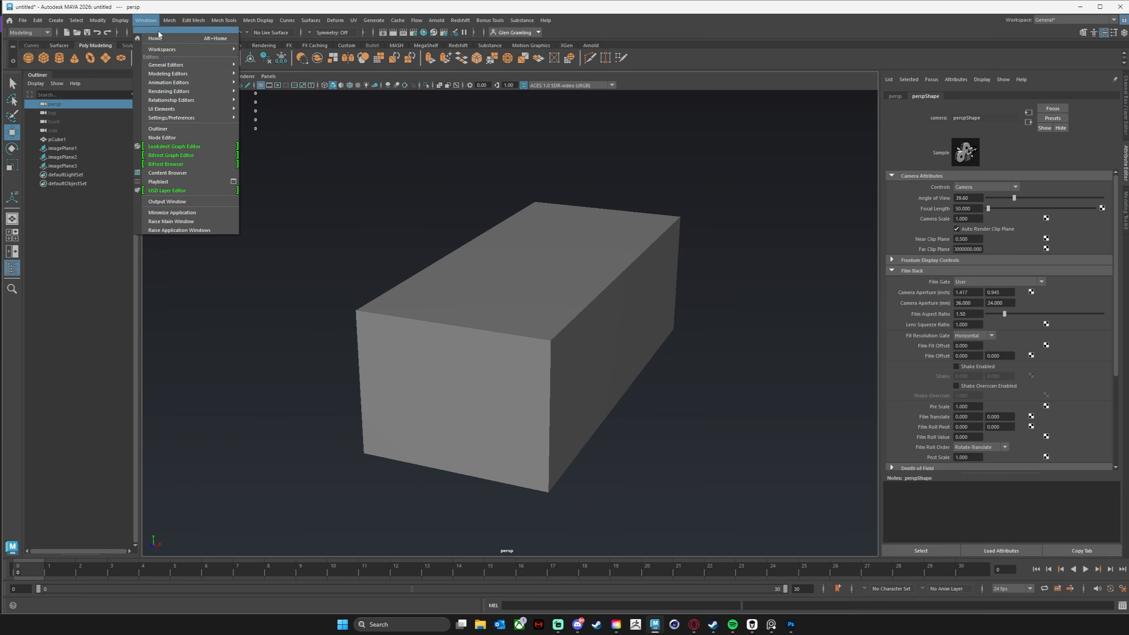
pyautogui.moveTo(218, 118)
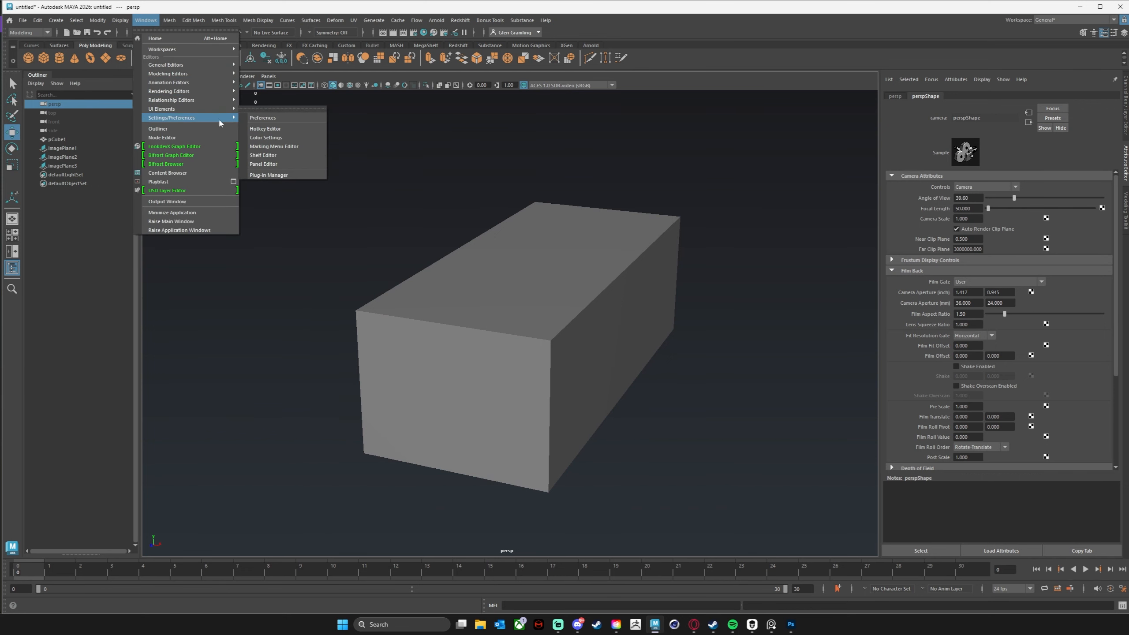
pyautogui.click(284, 120)
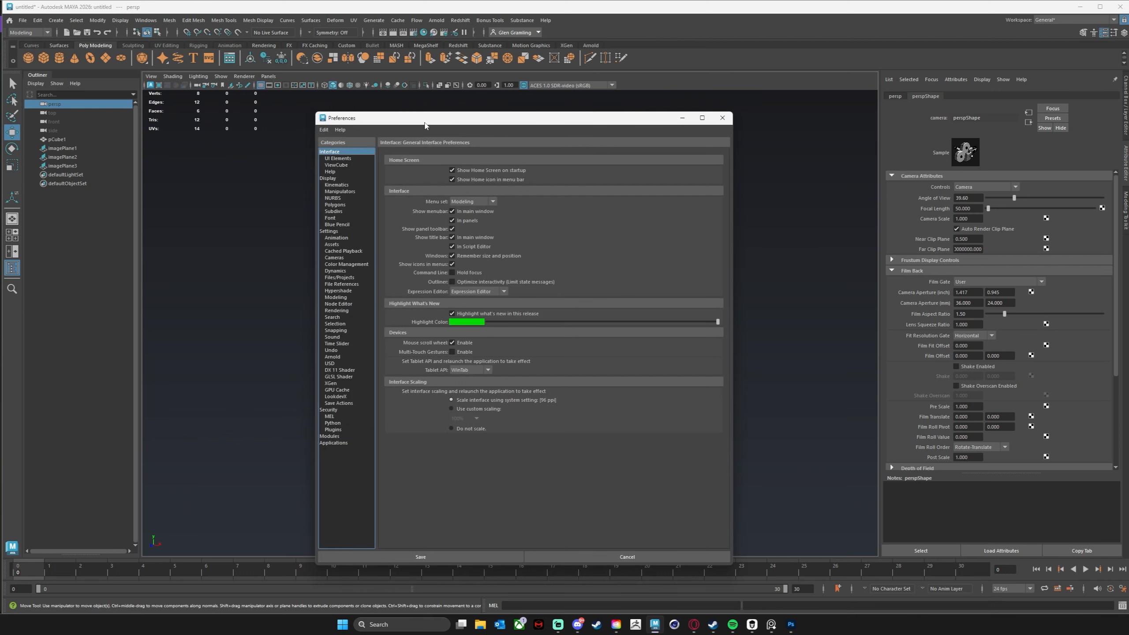
pyautogui.moveTo(423, 122); pyautogui.dragTo(425, 113)
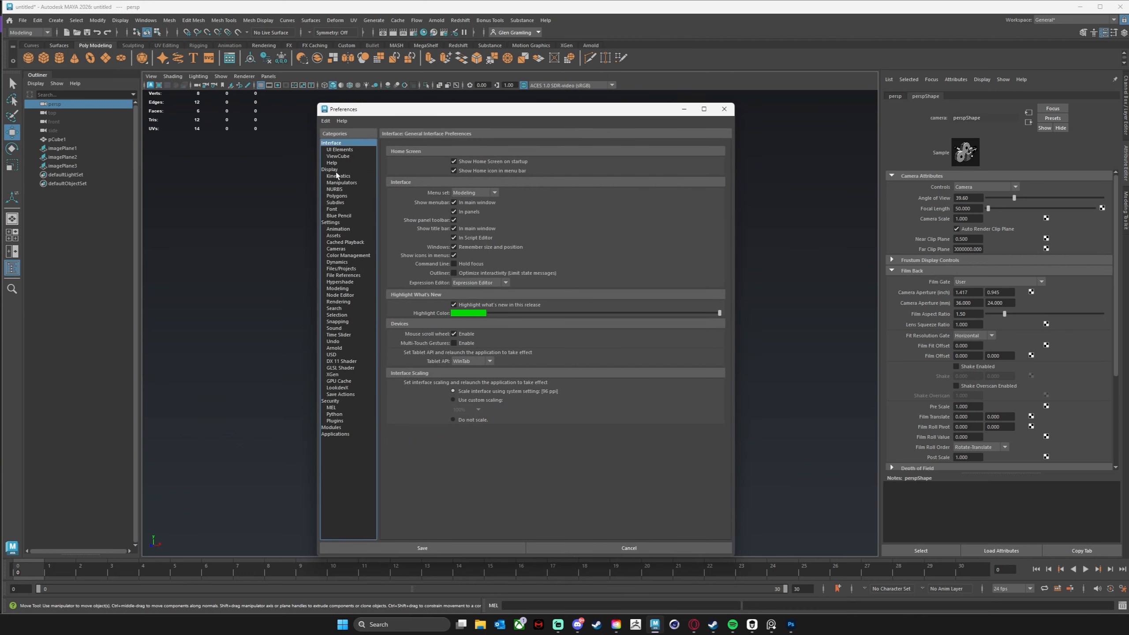
pyautogui.click(334, 223)
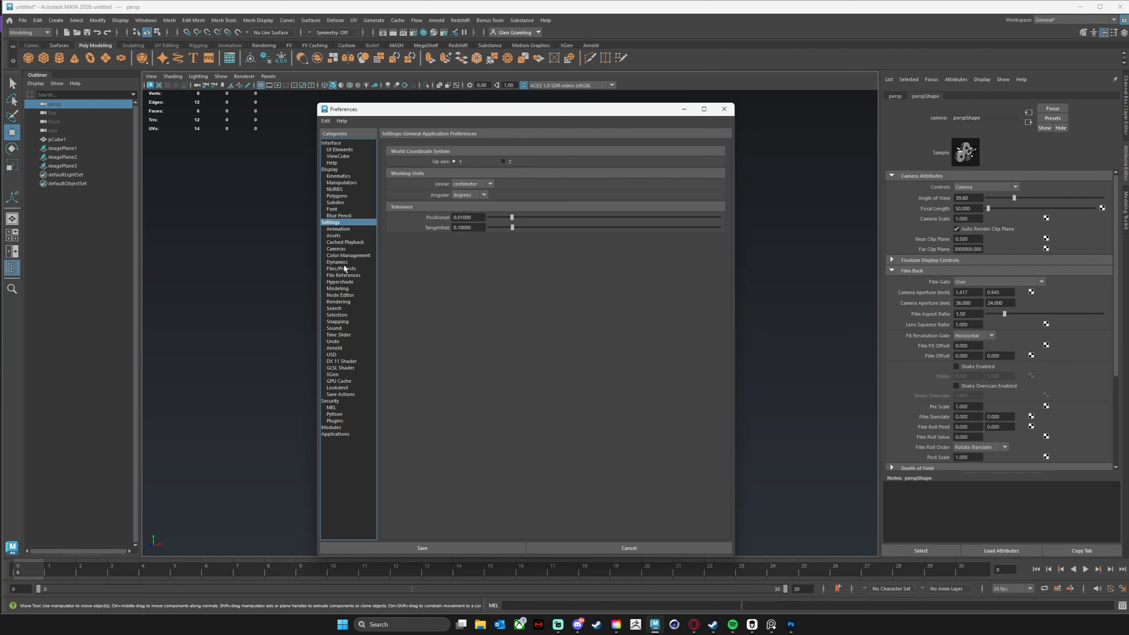
pyautogui.click(335, 249)
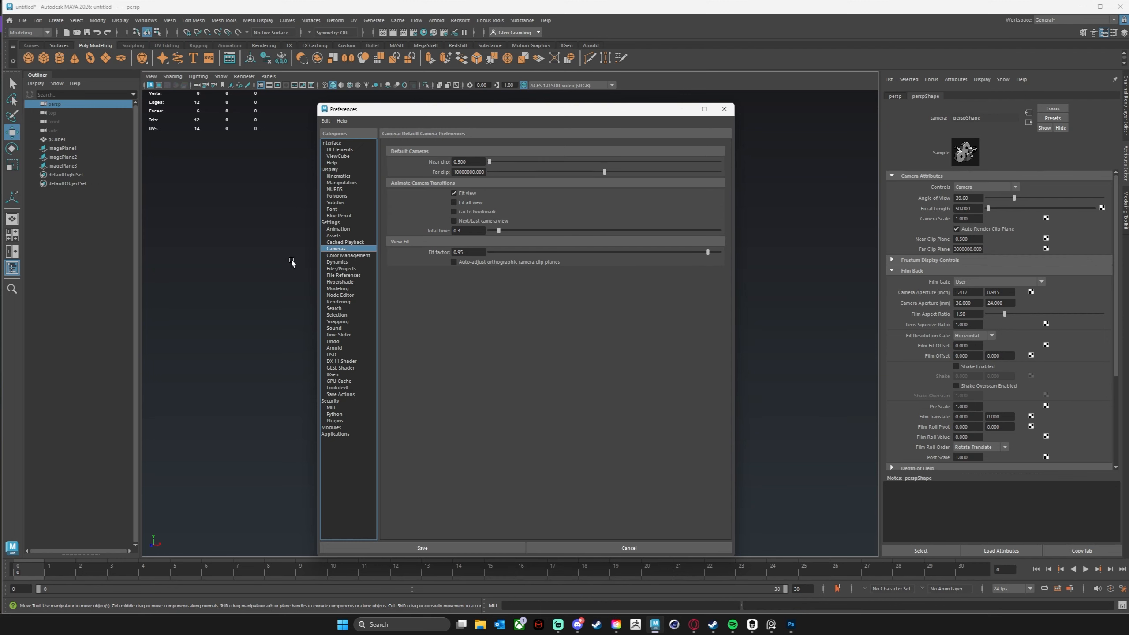
pyautogui.moveTo(471, 162); pyautogui.dragTo(402, 180)
pyautogui.click(464, 162)
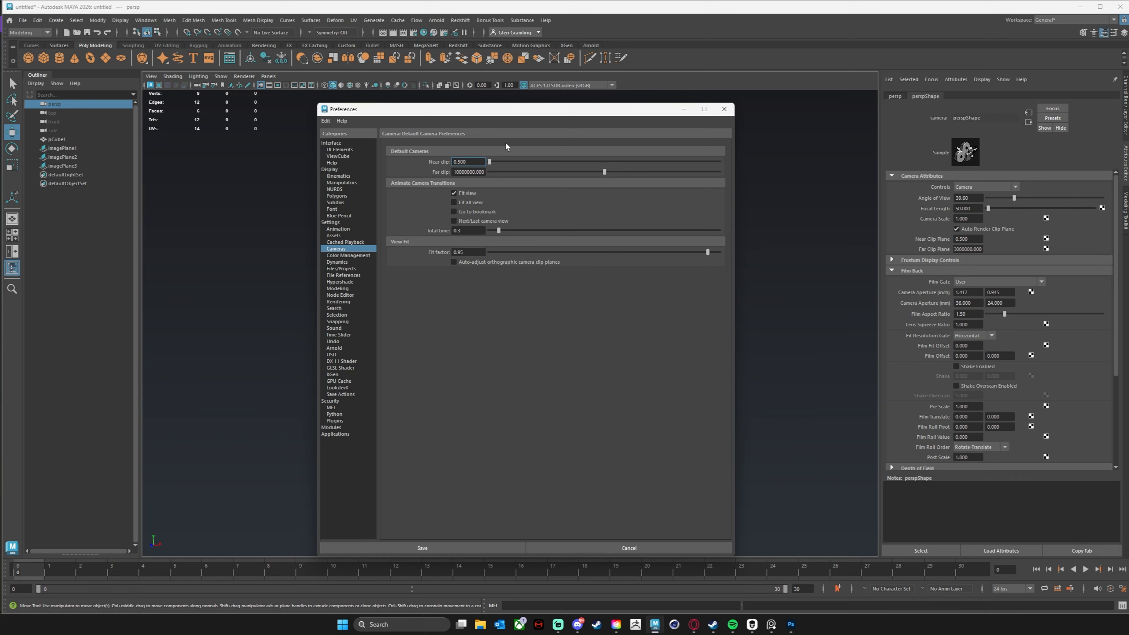
pyautogui.moveTo(516, 111); pyautogui.dragTo(491, 101)
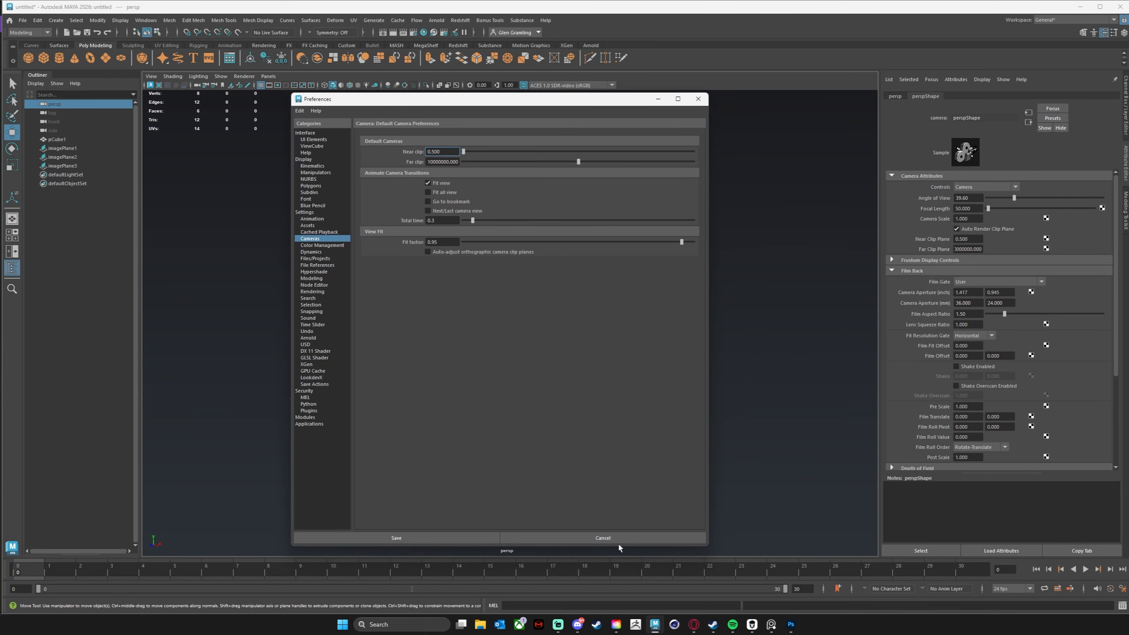
pyautogui.click(602, 537)
# - Delete the reference cube from the scene and return to the four-view layout
pyautogui.keyDown('alt'); pyautogui.moveTo(703, 423); pyautogui.dragTo(653, 396); pyautogui.keyUp('alt')
pyautogui.click(578, 328)
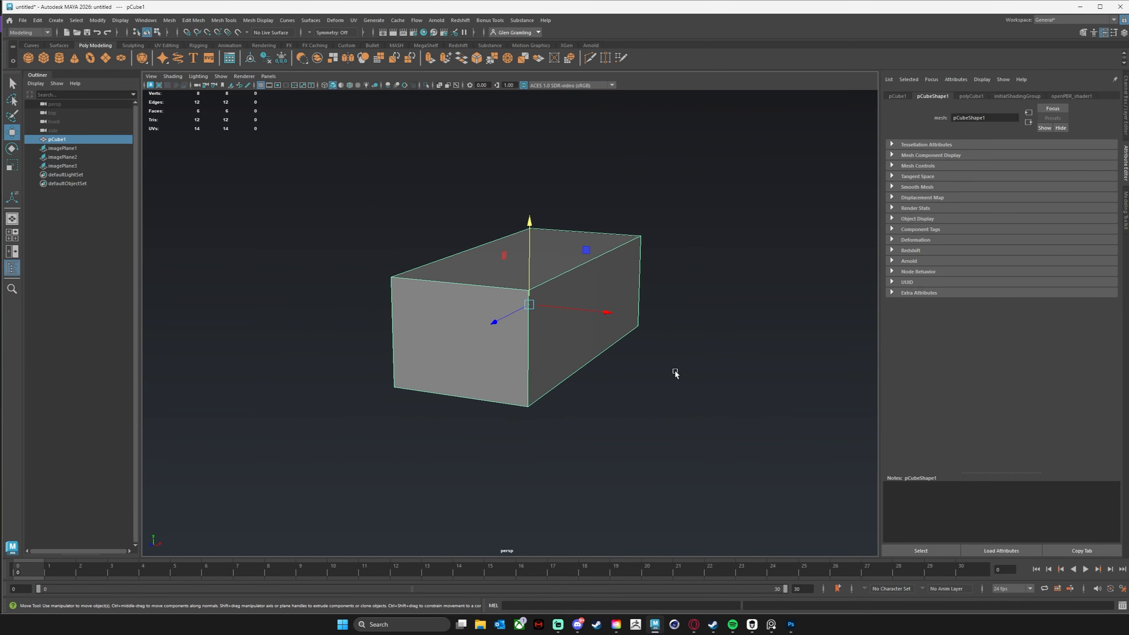
pyautogui.press('Delete')
pyautogui.keyDown('alt'); pyautogui.moveTo(543, 372); pyautogui.dragTo(596, 358, button='middle'); pyautogui.keyUp('alt')
pyautogui.press('space')
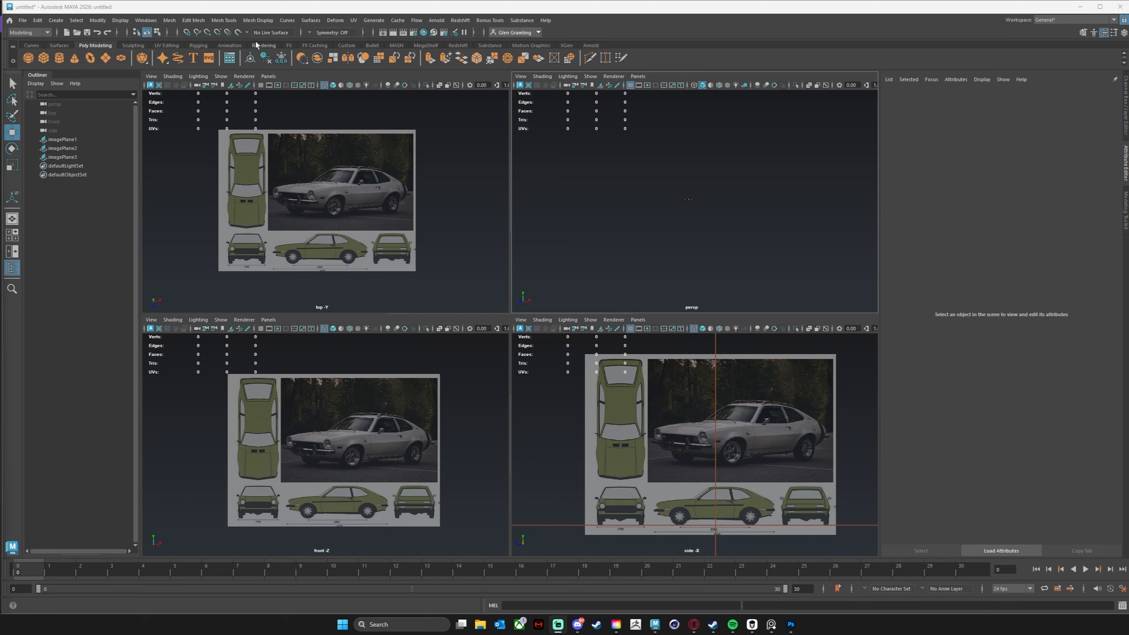
# - Save the scene as FordPintoStart in Maya Binary format in the FordPinto project's scenes folder
pyautogui.click(22, 20)
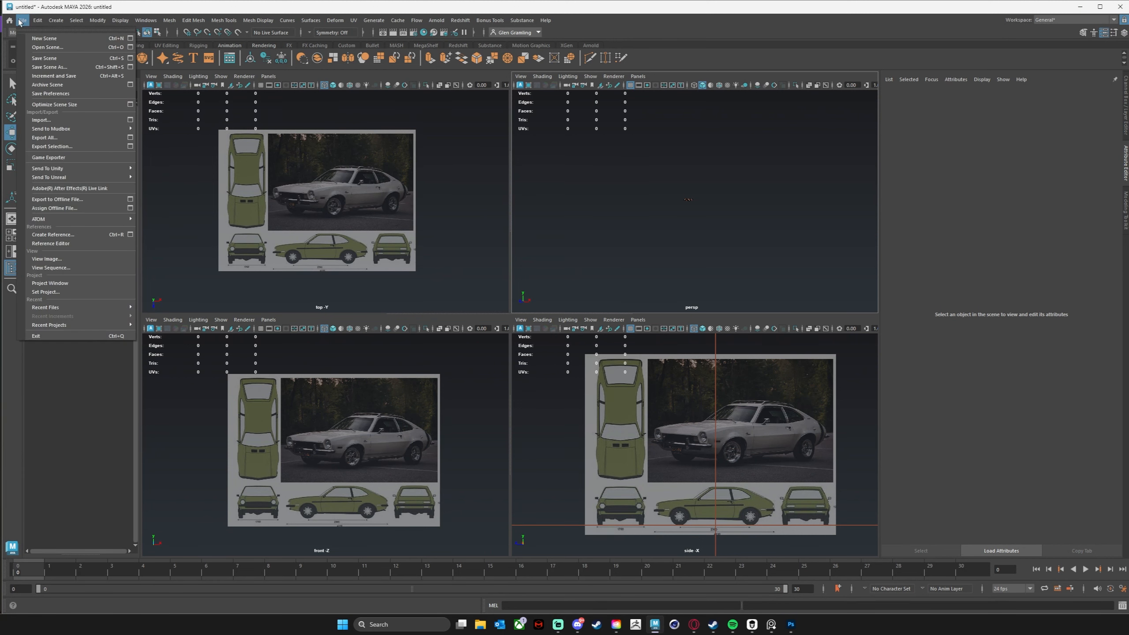
pyautogui.click(62, 69)
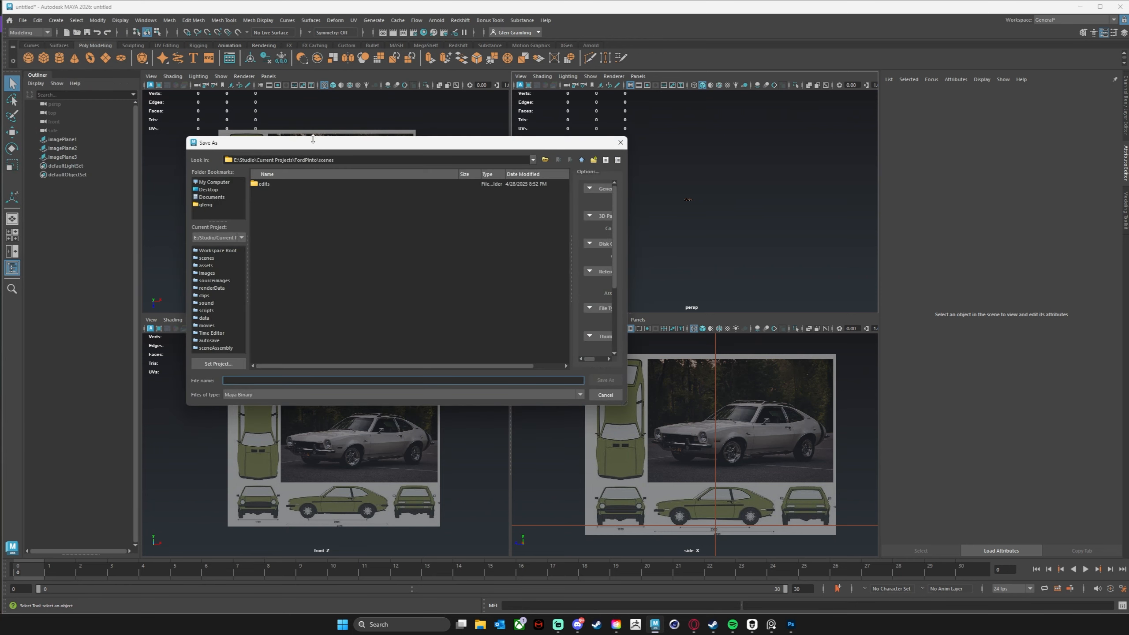
pyautogui.moveTo(321, 149)
pyautogui.mouseDown()
pyautogui.moveTo(280, 133)
pyautogui.moveTo(326, 150)
pyautogui.mouseUp()
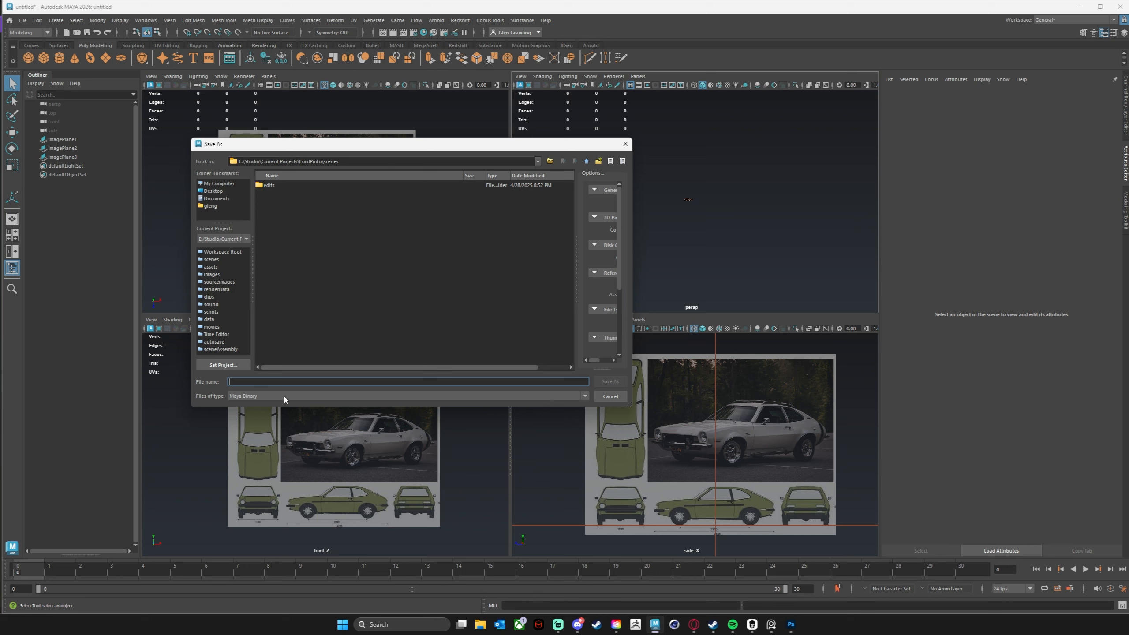
pyautogui.write('FordPintoStart')
pyautogui.moveTo(407, 144)
pyautogui.mouseDown()
pyautogui.moveTo(389, 147)
pyautogui.moveTo(408, 136)
pyautogui.mouseUp()
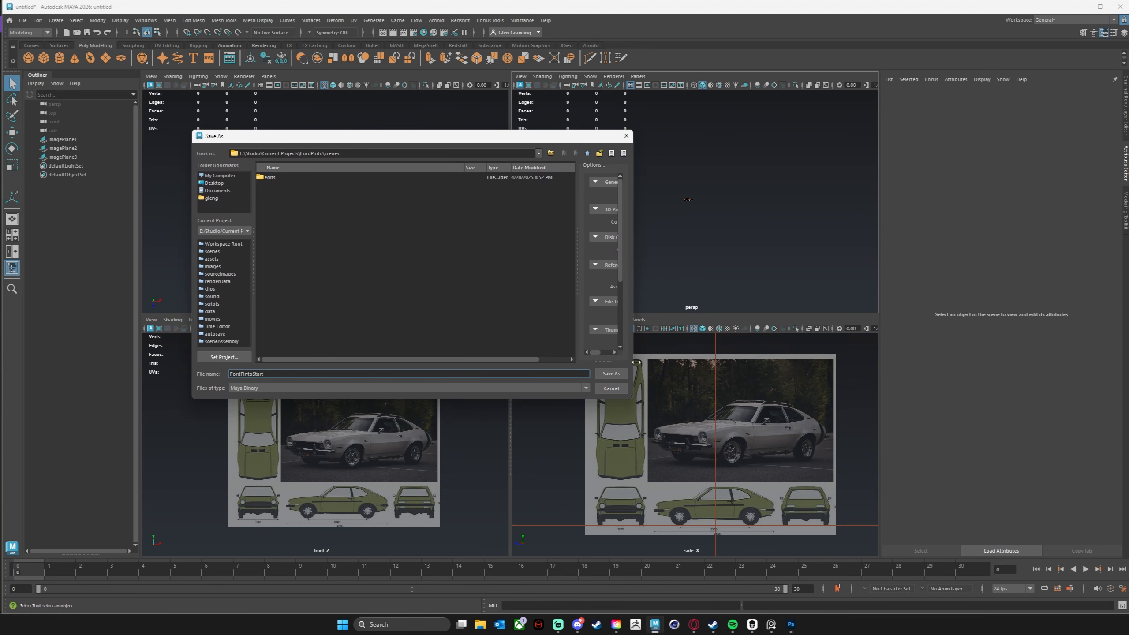
pyautogui.click(610, 375)
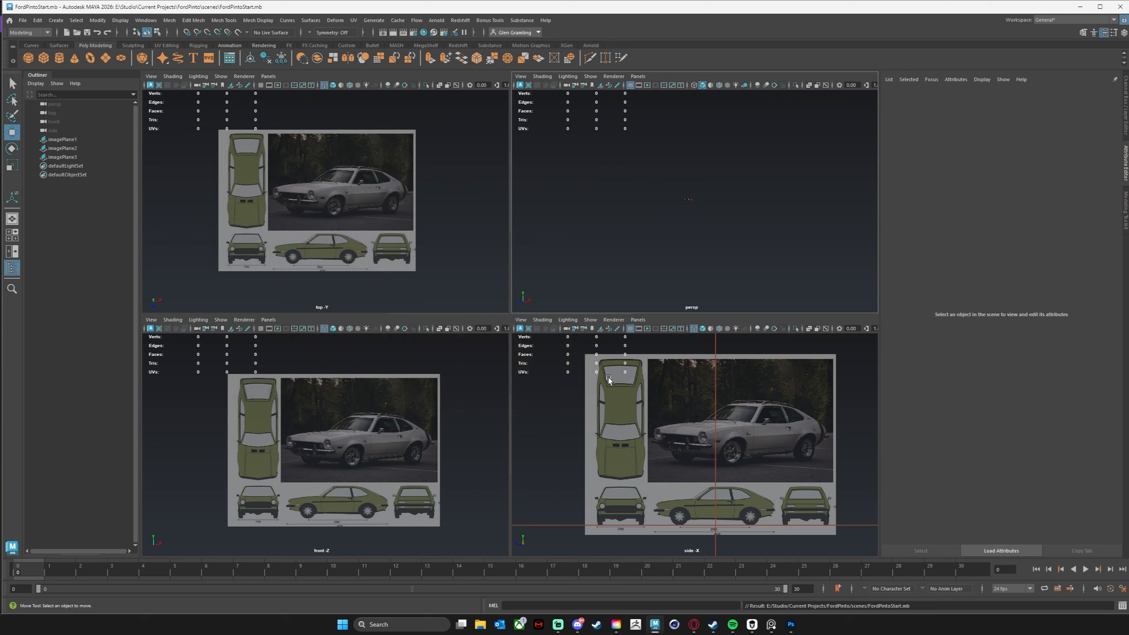